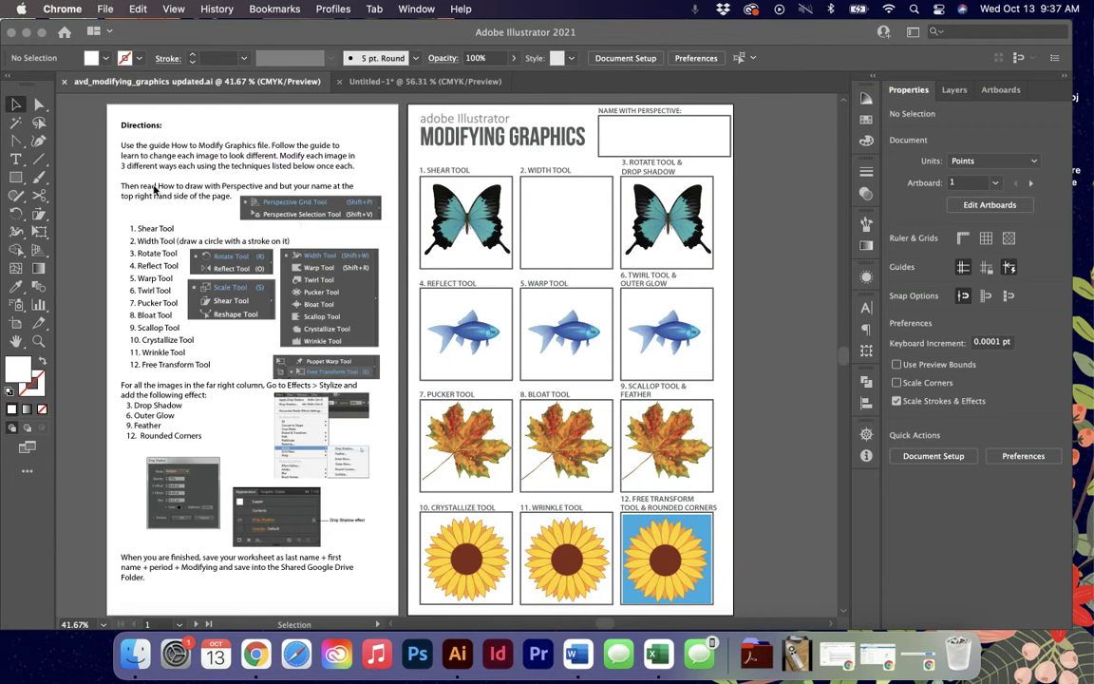
- Bring the Modifying Graphics worksheet forward and select the box 1 butterfly with the Selection Tool
{"action": "left_click", "coordinate": [494, 221]}
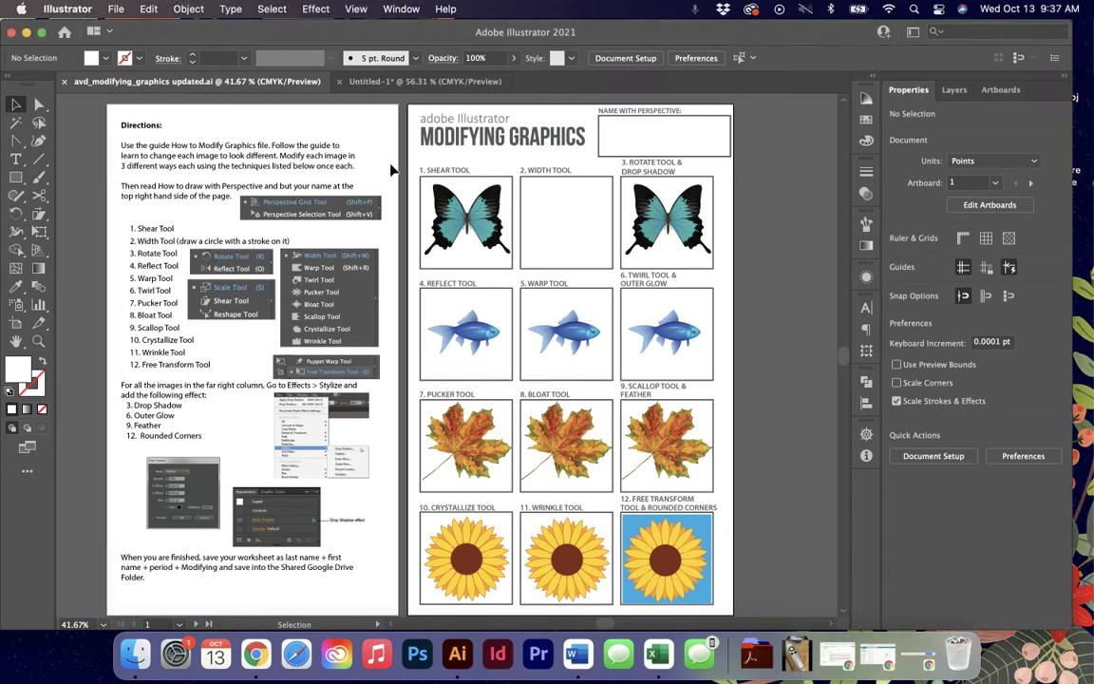
{"action": "left_click", "coordinate": [477, 222]}
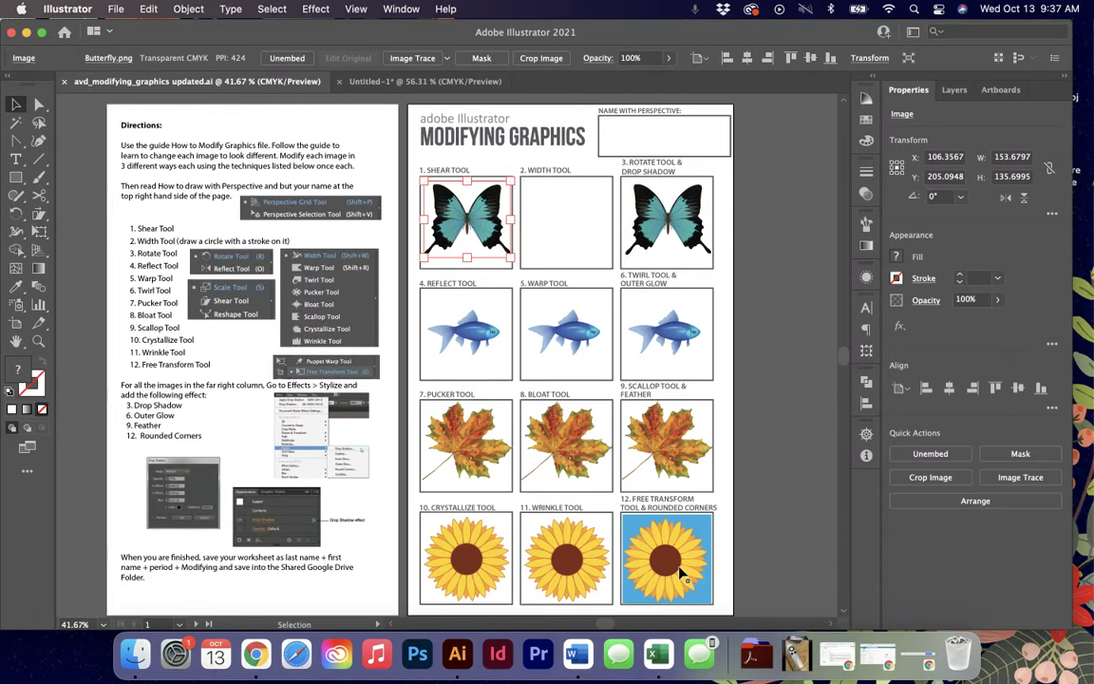
{"action": "left_click", "coordinate": [624, 520]}
{"action": "left_click", "coordinate": [613, 388]}
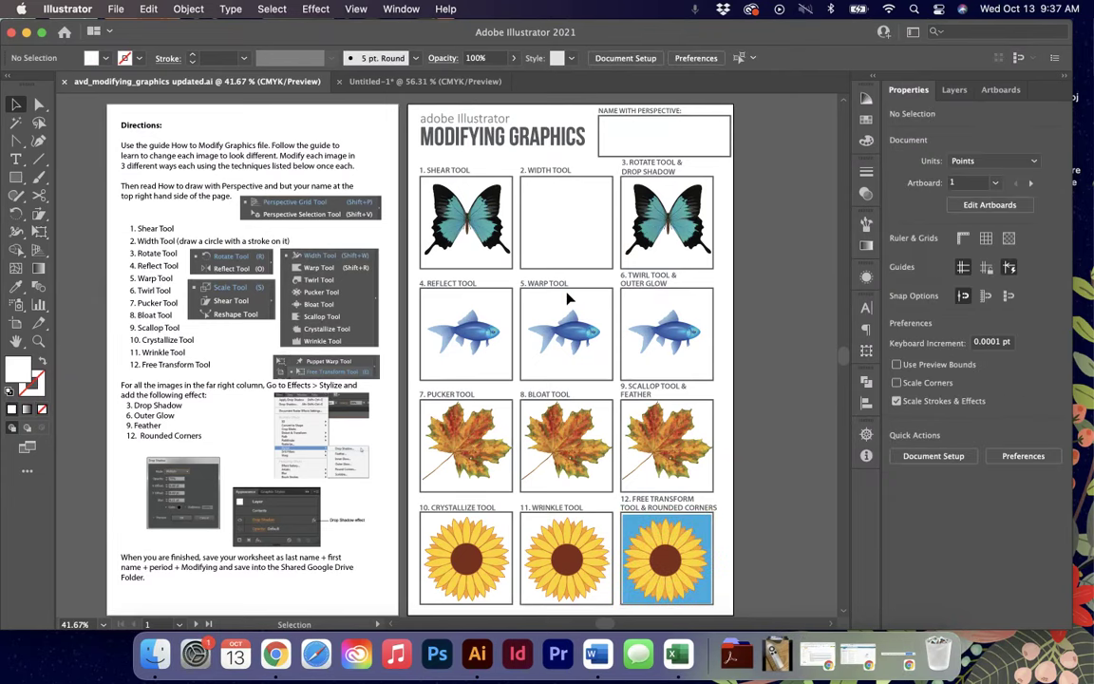
{"action": "left_click", "coordinate": [14, 105]}
{"action": "left_click", "coordinate": [424, 217]}
- Zoom to 66.67%, look over the directions and butterfly boxes, and reselect the box 1 butterfly
{"action": "key", "text": "super+equal"}
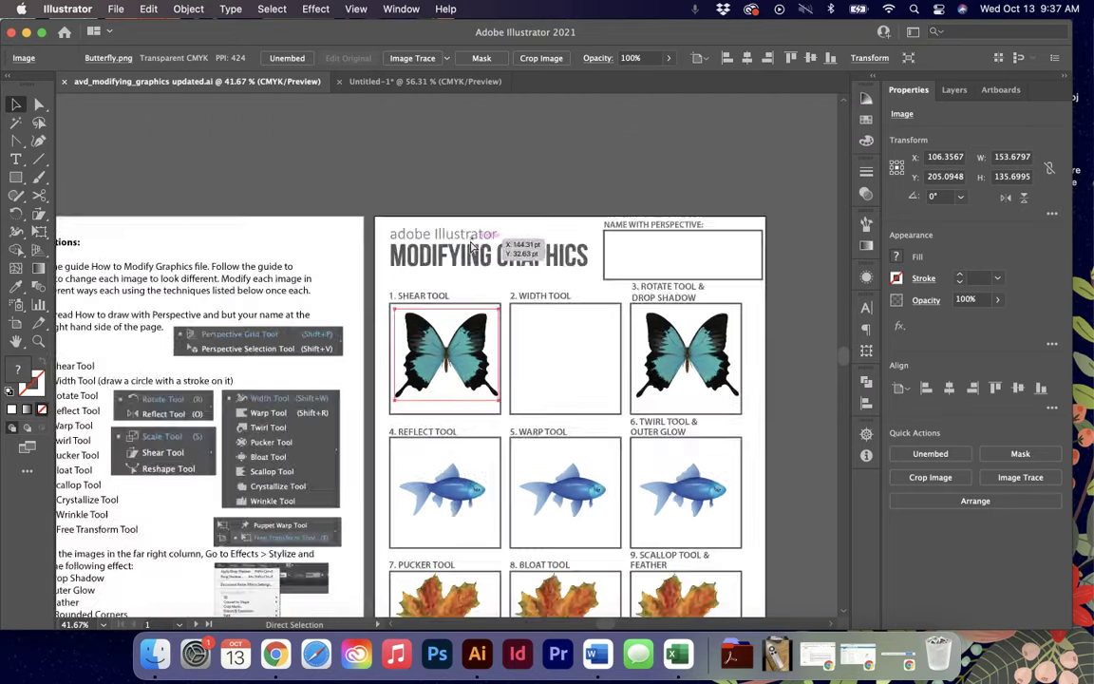
{"action": "key", "text": "super+equal"}
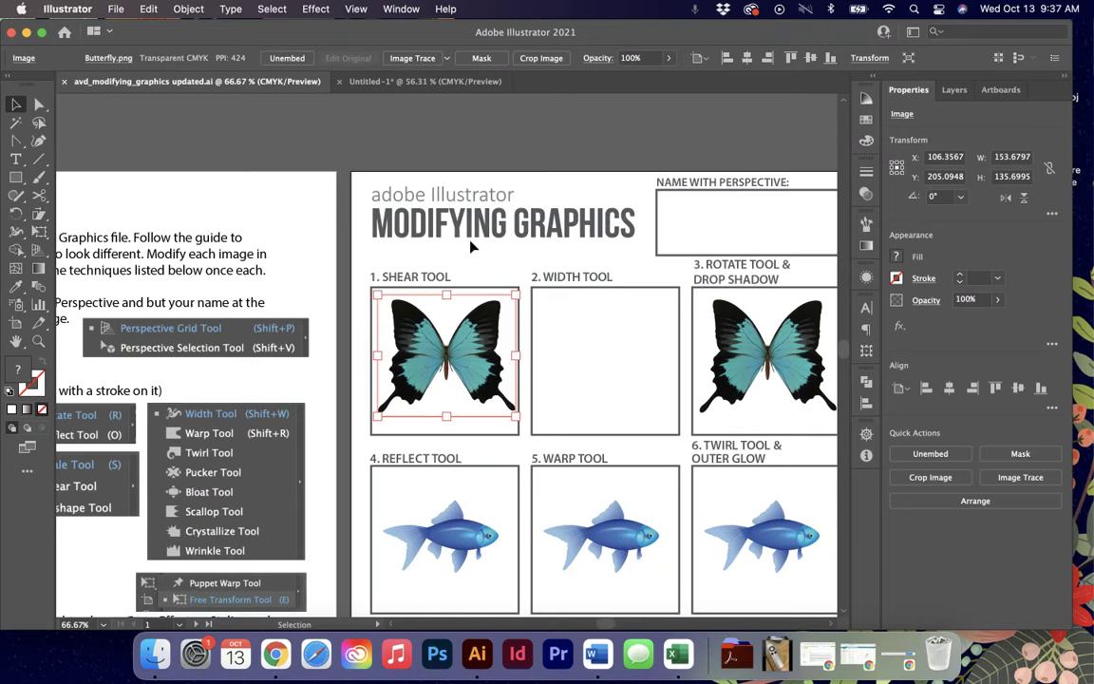
{"action": "scroll", "coordinate": [470, 246], "scroll_direction": "right", "scroll_amount": 5}
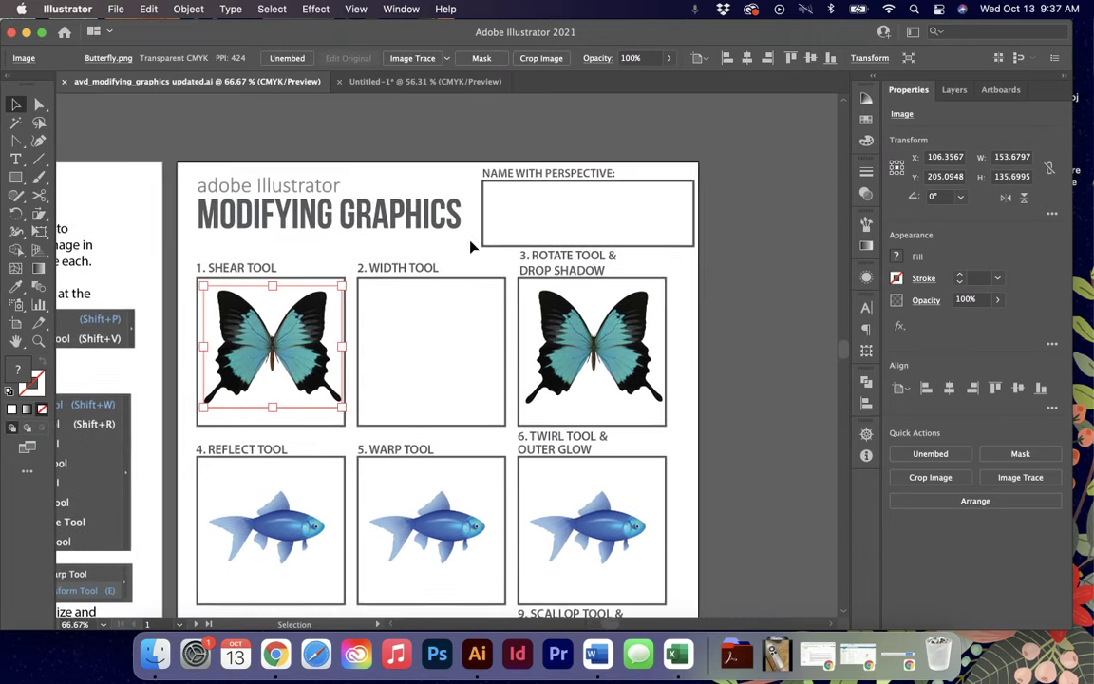
{"action": "scroll", "coordinate": [453, 247], "scroll_direction": "down", "scroll_amount": 3}
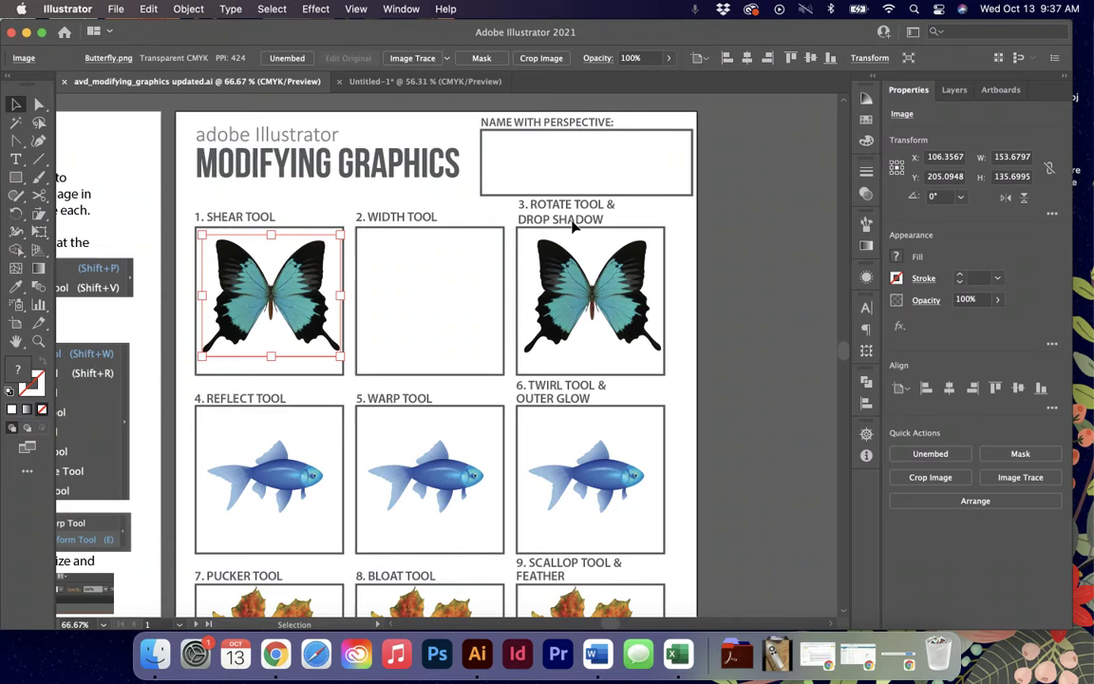
{"action": "scroll", "coordinate": [582, 285], "scroll_direction": "down", "scroll_amount": 2}
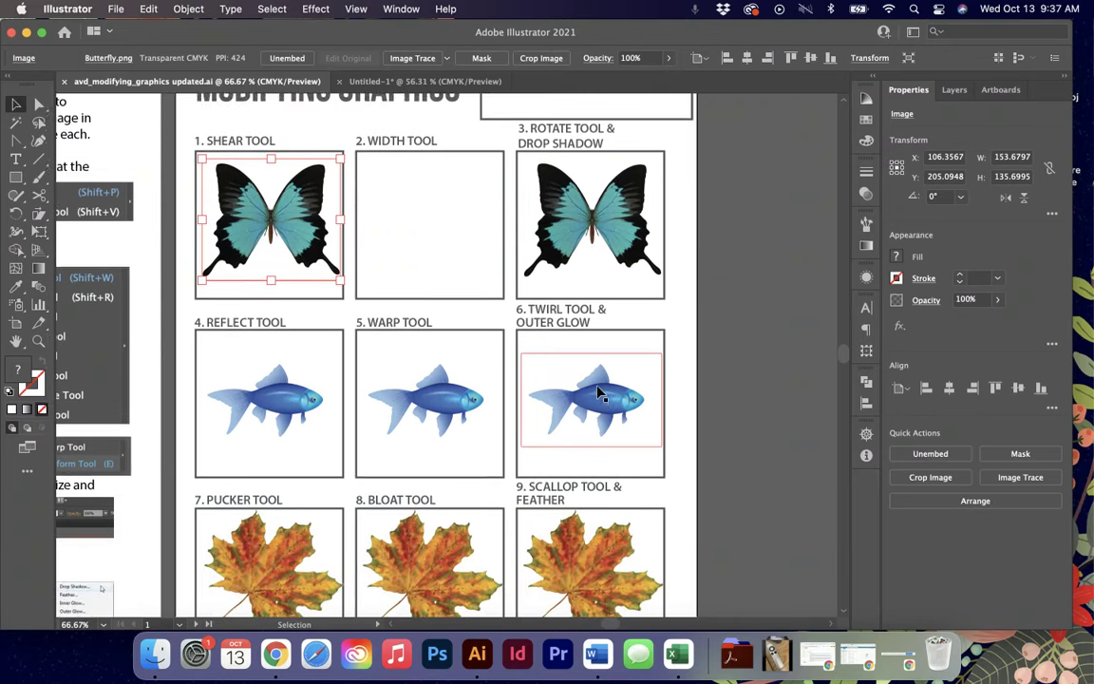
{"action": "scroll", "coordinate": [598, 385], "scroll_direction": "up", "scroll_amount": 2}
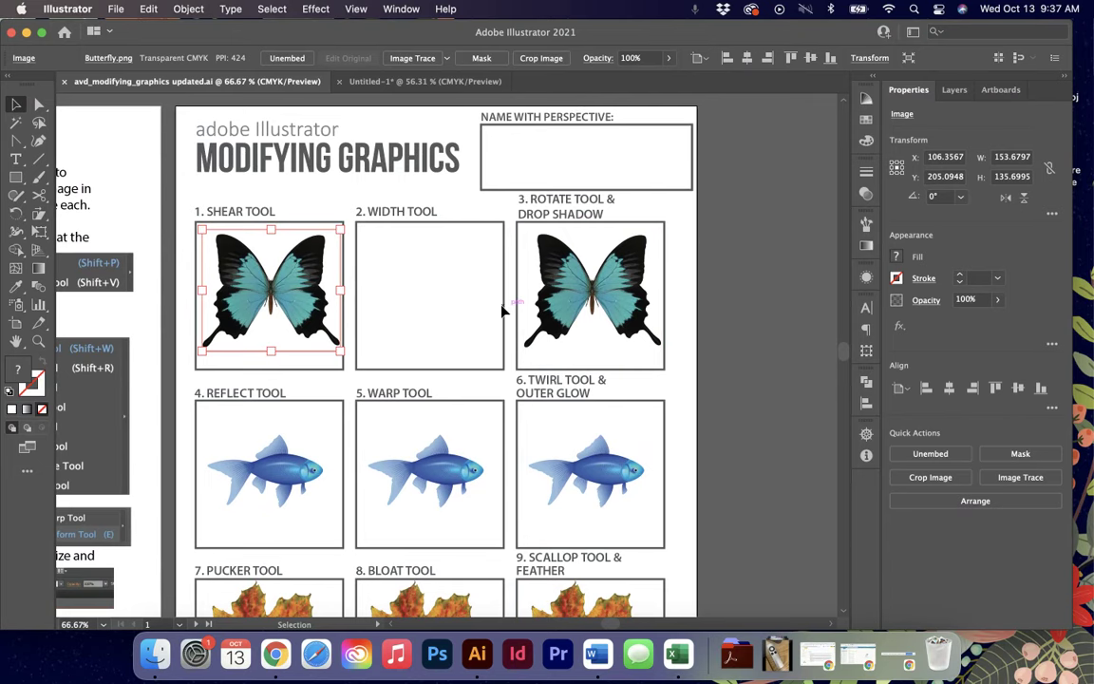
{"action": "scroll", "coordinate": [501, 311], "scroll_direction": "left", "scroll_amount": 5}
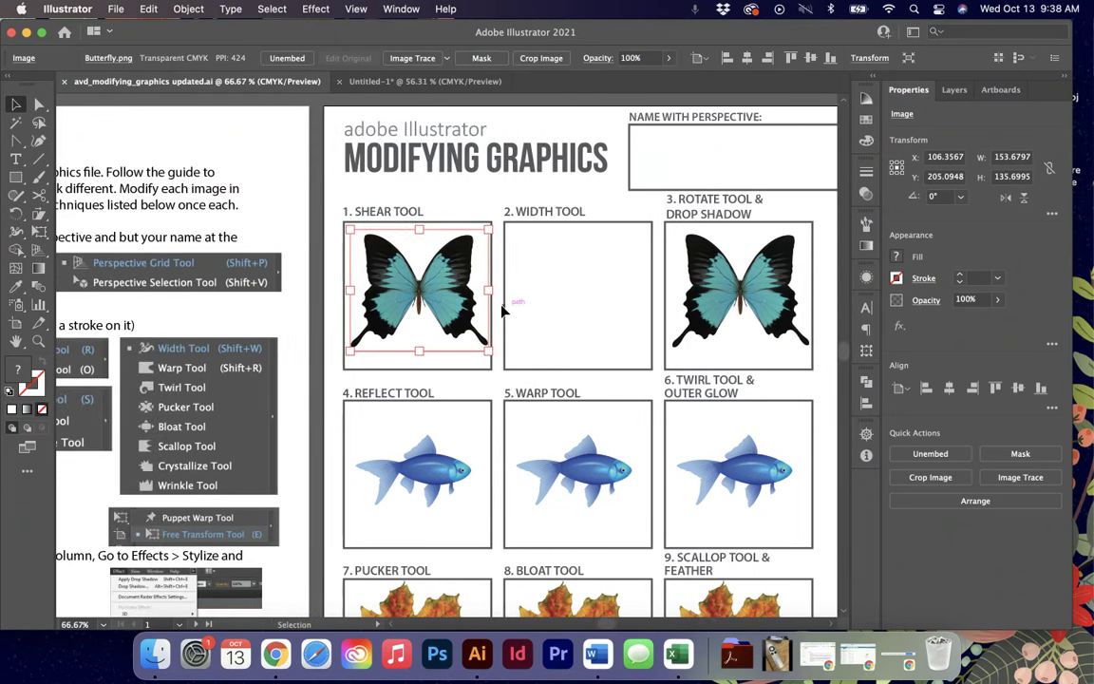
{"action": "left_click", "coordinate": [564, 312]}
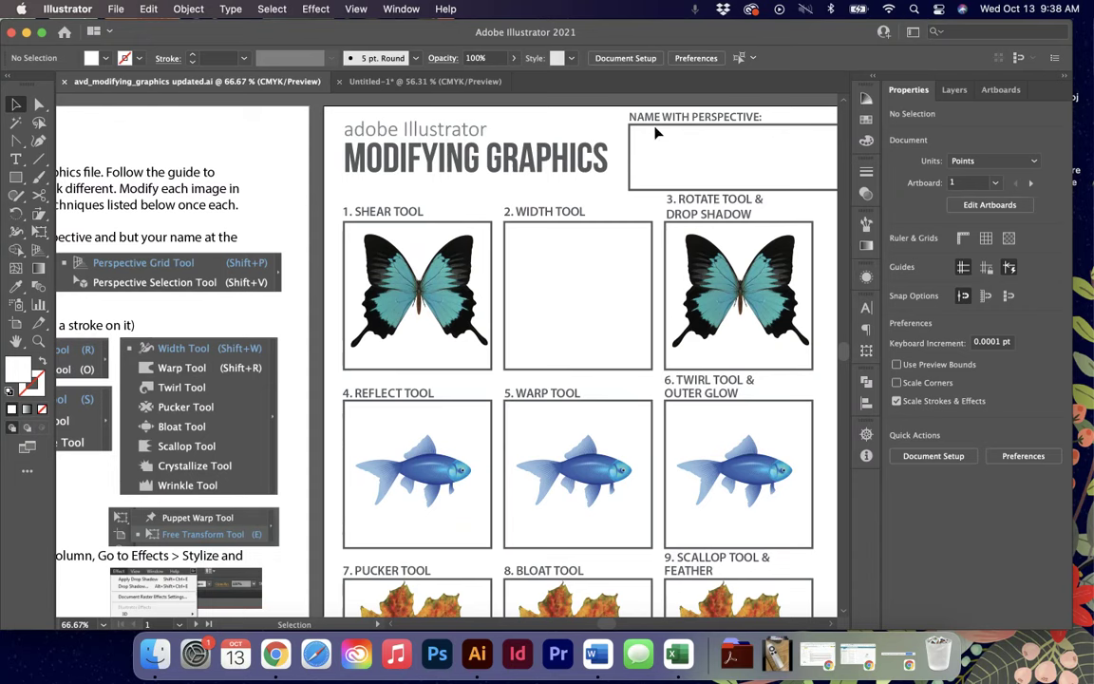
{"action": "left_click", "coordinate": [432, 277]}
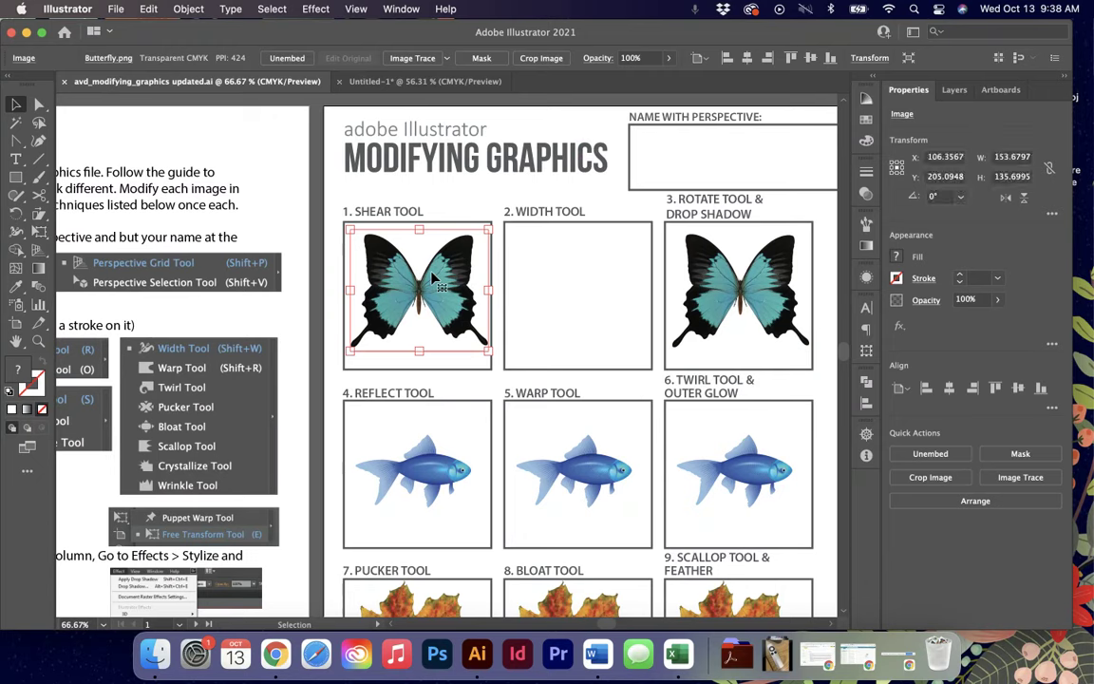
{"action": "scroll", "coordinate": [286, 356], "scroll_direction": "left", "scroll_amount": 5}
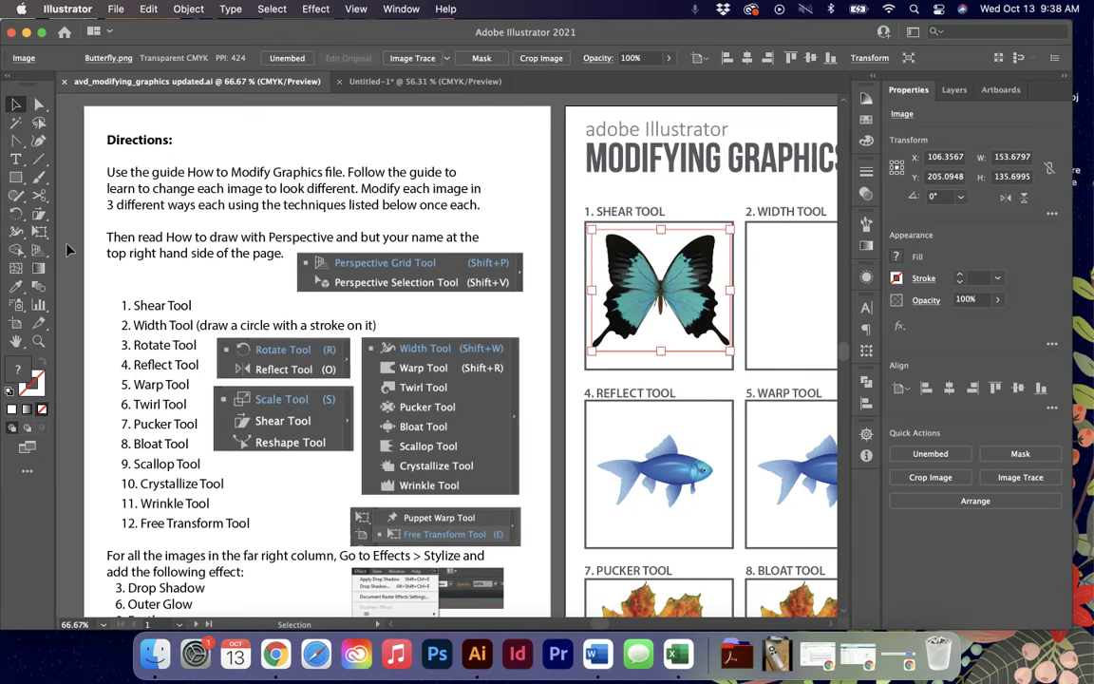
{"action": "left_click_drag", "start_coordinate": [39, 213], "coordinate": [107, 228]}
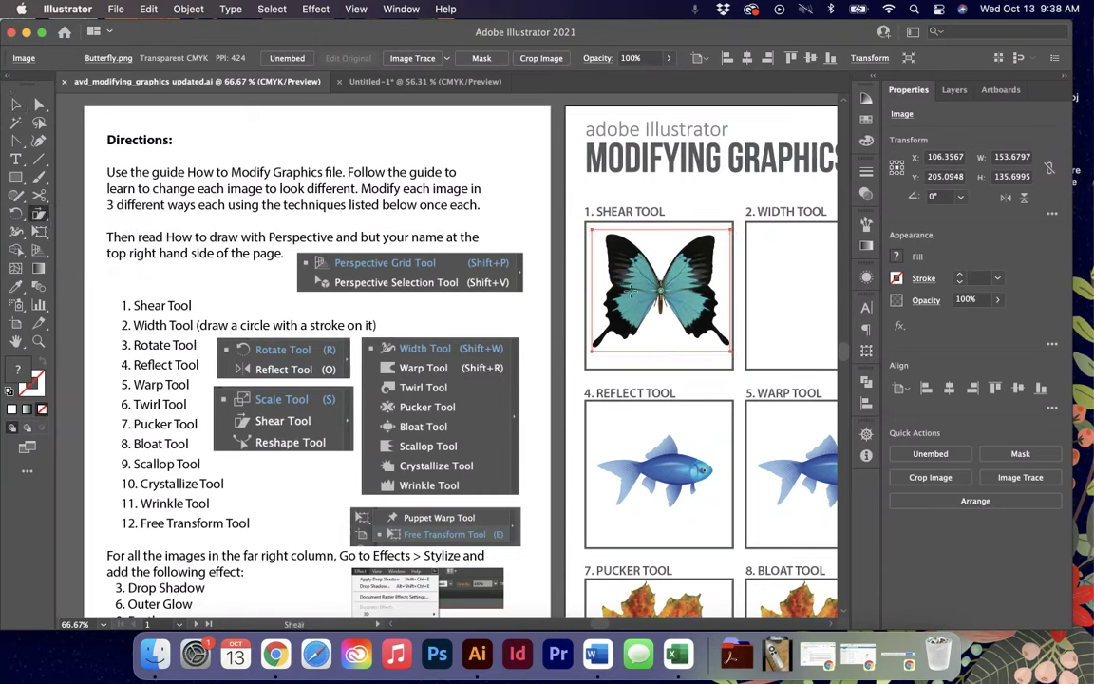
{"action": "left_click", "coordinate": [16, 103]}
{"action": "left_click", "coordinate": [584, 339]}
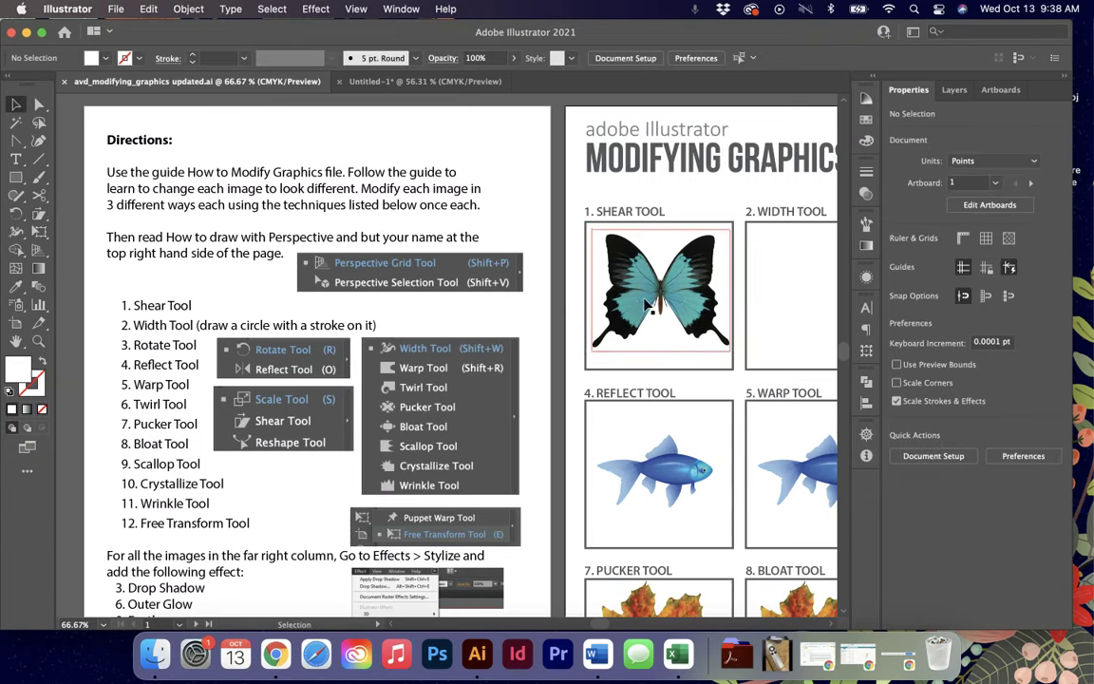
{"action": "left_click", "coordinate": [646, 304]}
{"action": "scroll", "coordinate": [646, 304], "scroll_direction": "right", "scroll_amount": 5}
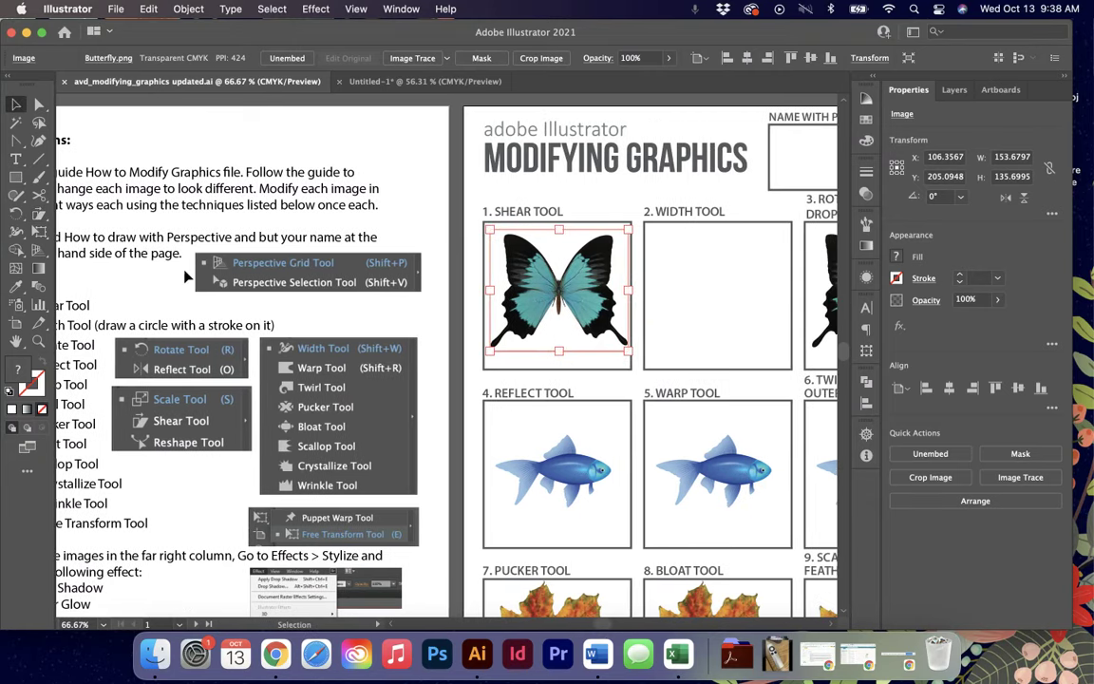
{"action": "left_click", "coordinate": [40, 215]}
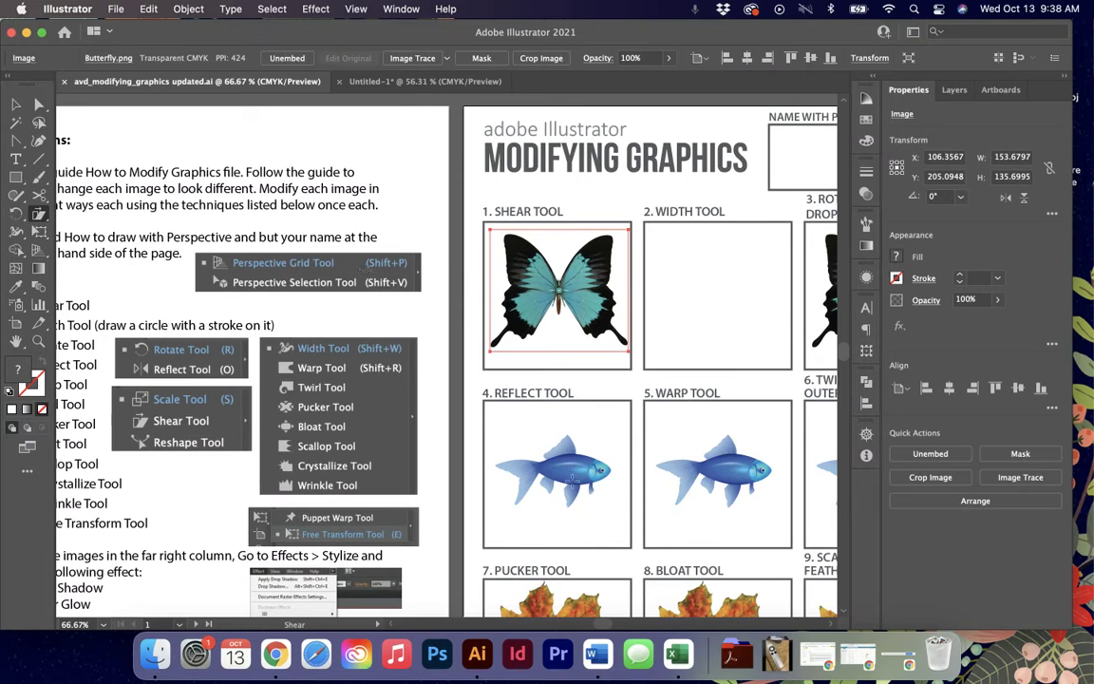
{"action": "left_click_drag", "start_coordinate": [528, 437], "coordinate": [570, 449]}
{"action": "key", "text": "super+z"}
{"action": "mouse_move", "coordinate": [634, 234]}
{"action": "left_mouse_down"}
{"action": "mouse_move", "coordinate": [649, 287]}
{"action": "mouse_move", "coordinate": [584, 283]}
{"action": "mouse_move", "coordinate": [634, 282]}
{"action": "mouse_move", "coordinate": [640, 209]}
{"action": "mouse_move", "coordinate": [626, 267]}
{"action": "mouse_move", "coordinate": [634, 273]}
{"action": "mouse_move", "coordinate": [631, 211]}
{"action": "mouse_move", "coordinate": [629, 334]}
{"action": "mouse_move", "coordinate": [486, 237]}
{"action": "mouse_move", "coordinate": [750, 217]}
{"action": "mouse_move", "coordinate": [647, 226]}
{"action": "mouse_move", "coordinate": [638, 284]}
{"action": "mouse_move", "coordinate": [643, 258]}
{"action": "mouse_move", "coordinate": [568, 203]}
{"action": "mouse_move", "coordinate": [622, 224]}
{"action": "left_mouse_up"}
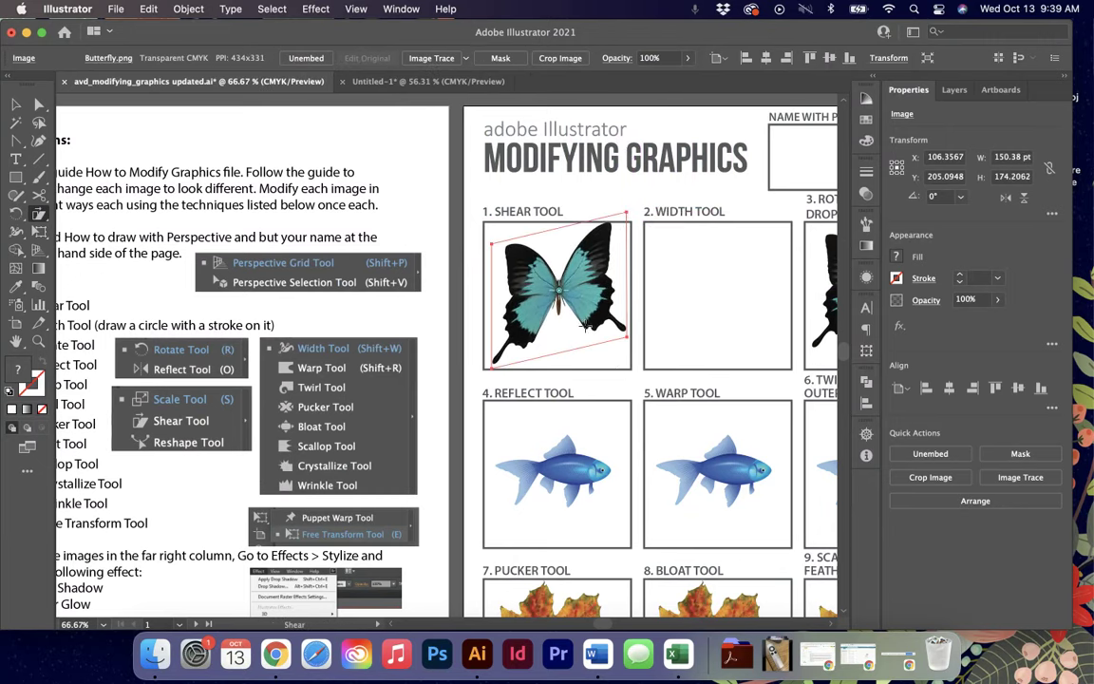
{"action": "scroll", "coordinate": [603, 380], "scroll_direction": "right", "scroll_amount": 5}
{"action": "scroll", "coordinate": [603, 380], "scroll_direction": "right", "scroll_amount": 2}
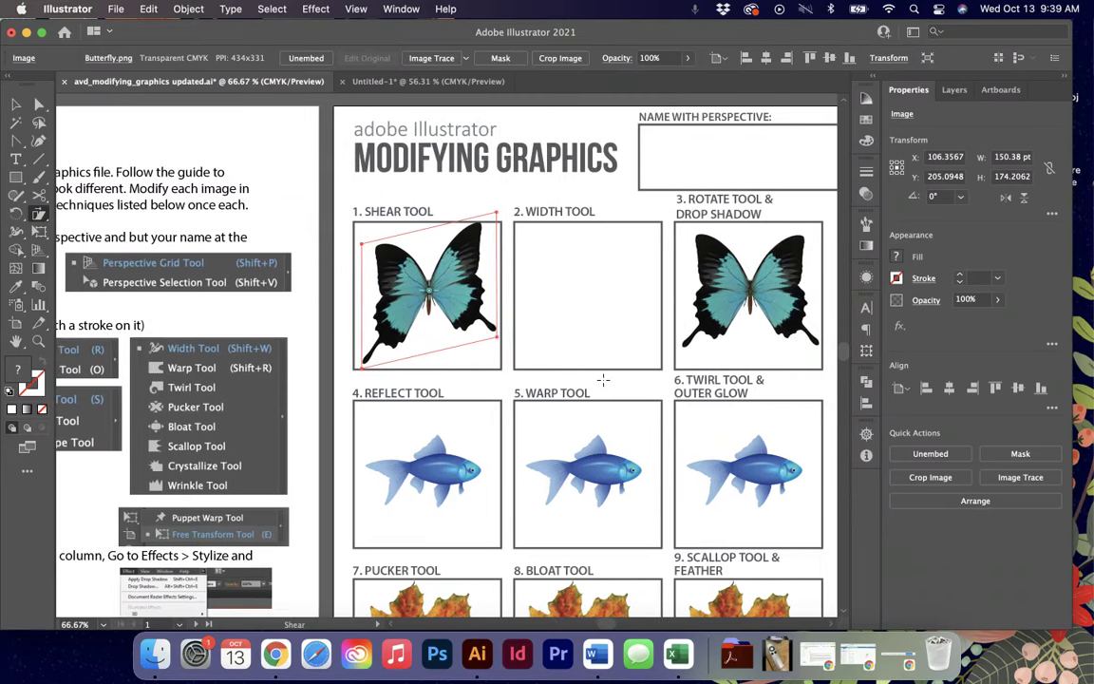
{"action": "left_click", "coordinate": [16, 103]}
{"action": "key", "text": "super+z"}
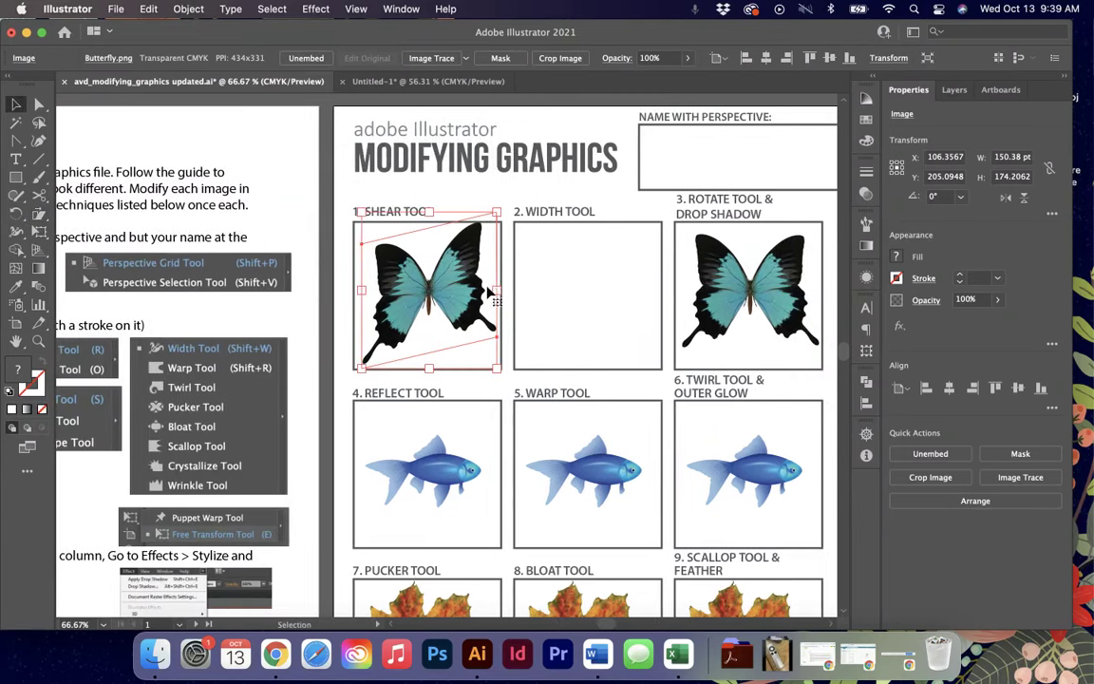
{"action": "left_click", "coordinate": [566, 284]}
{"action": "scroll", "coordinate": [563, 275], "scroll_direction": "right", "scroll_amount": 6}
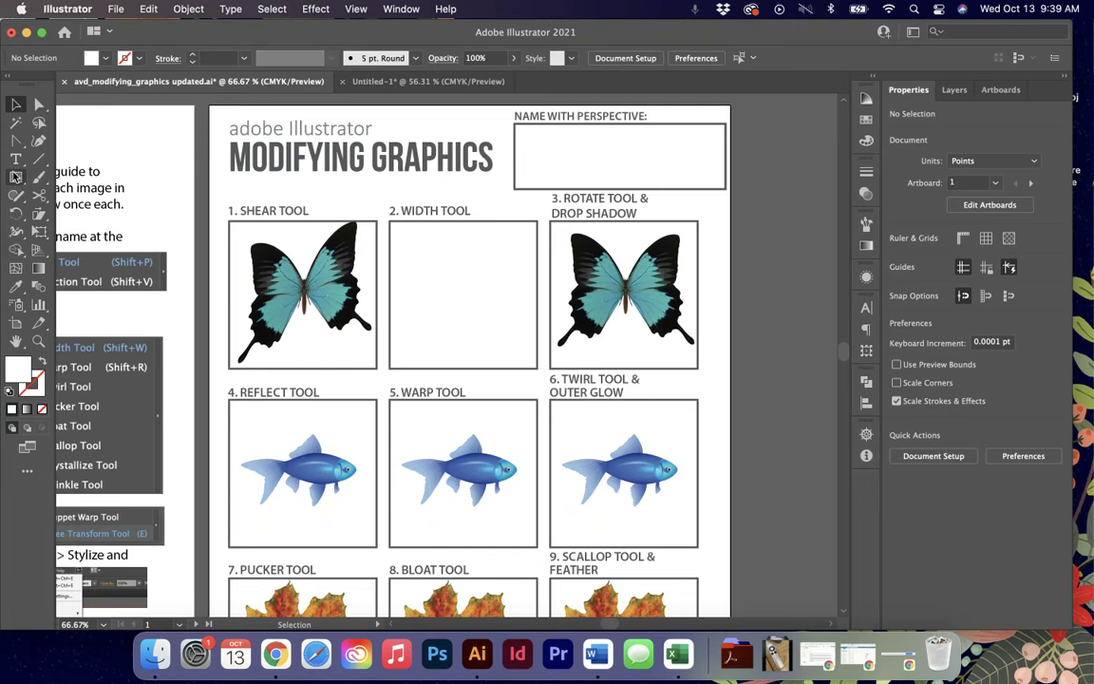
- Draw a circle inside the Width Tool box with the Ellipse tool
{"action": "left_click_drag", "start_coordinate": [17, 176], "coordinate": [95, 218]}
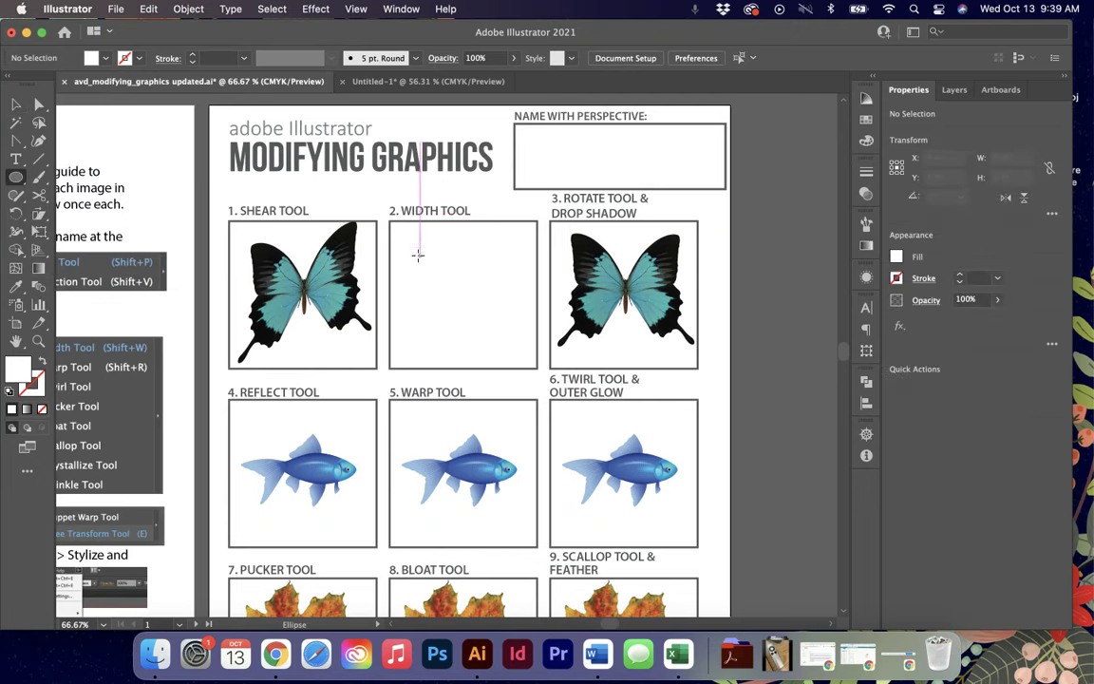
{"action": "scroll", "coordinate": [403, 241], "scroll_direction": "left", "scroll_amount": 15}
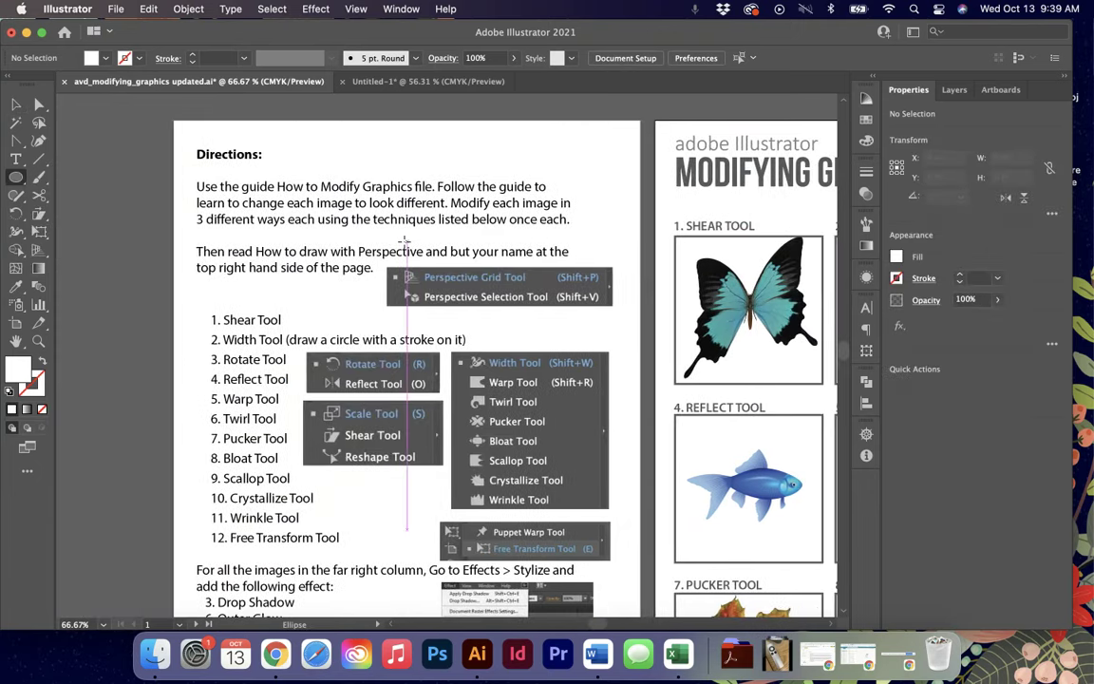
{"action": "scroll", "coordinate": [403, 242], "scroll_direction": "right", "scroll_amount": 13}
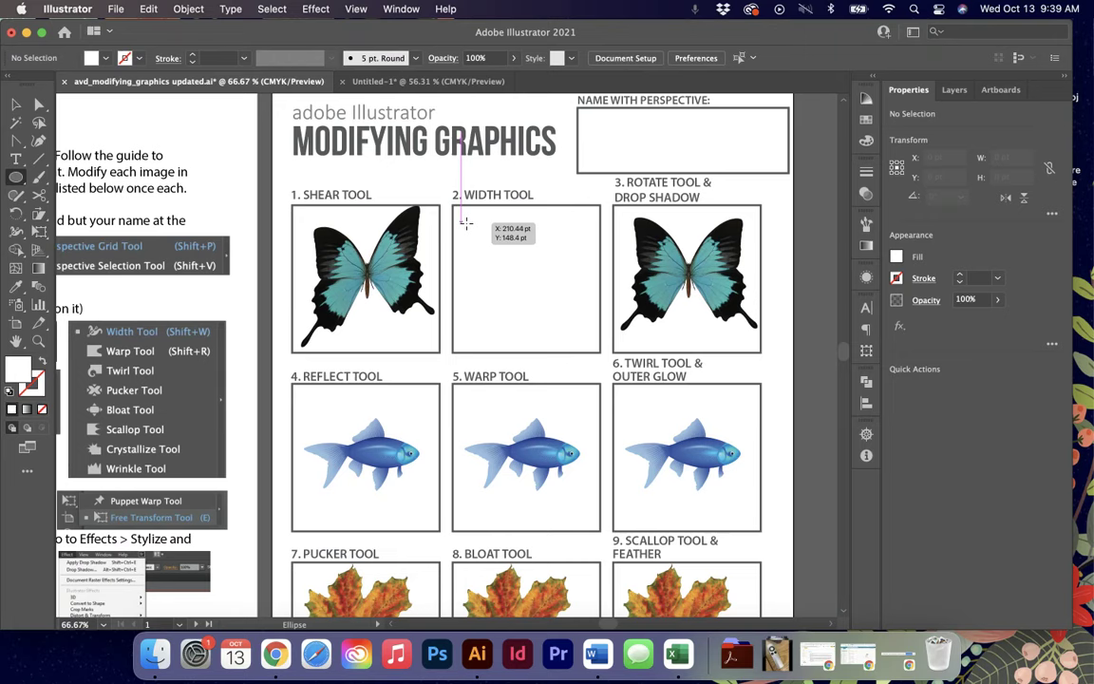
{"action": "left_click_drag", "start_coordinate": [473, 224], "coordinate": [586, 314]}
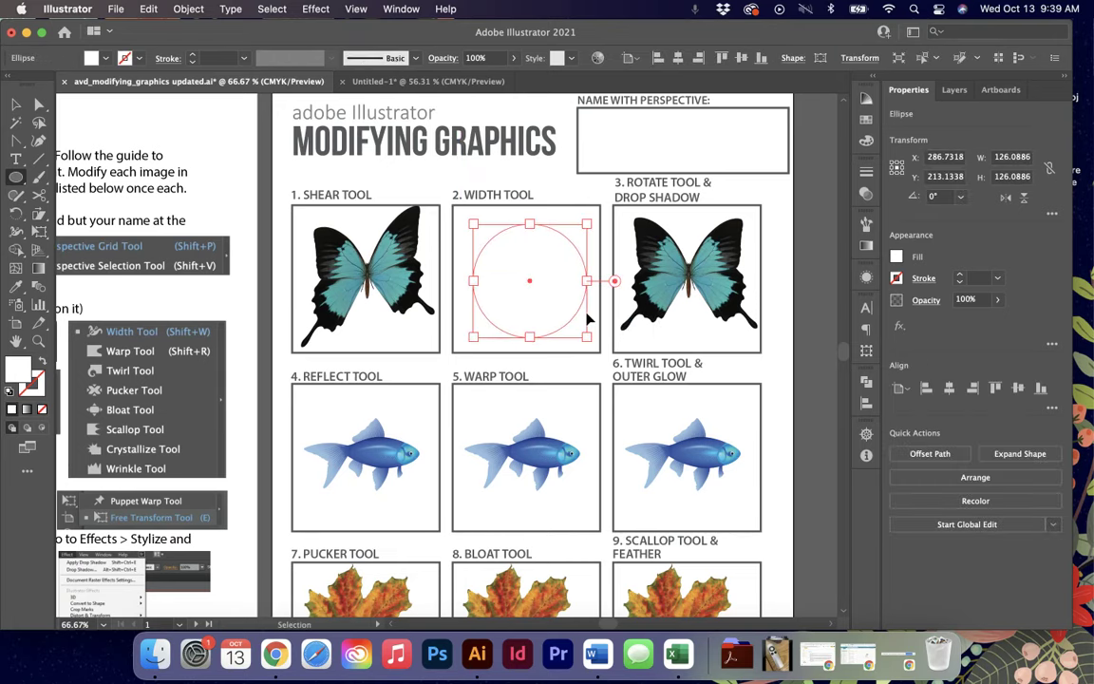
{"action": "key", "text": "super+equal"}
{"action": "key", "text": "super+equal"}
{"action": "scroll", "coordinate": [589, 239], "scroll_direction": "right", "scroll_amount": 2}
{"action": "scroll", "coordinate": [589, 240], "scroll_direction": "down", "scroll_amount": 2}
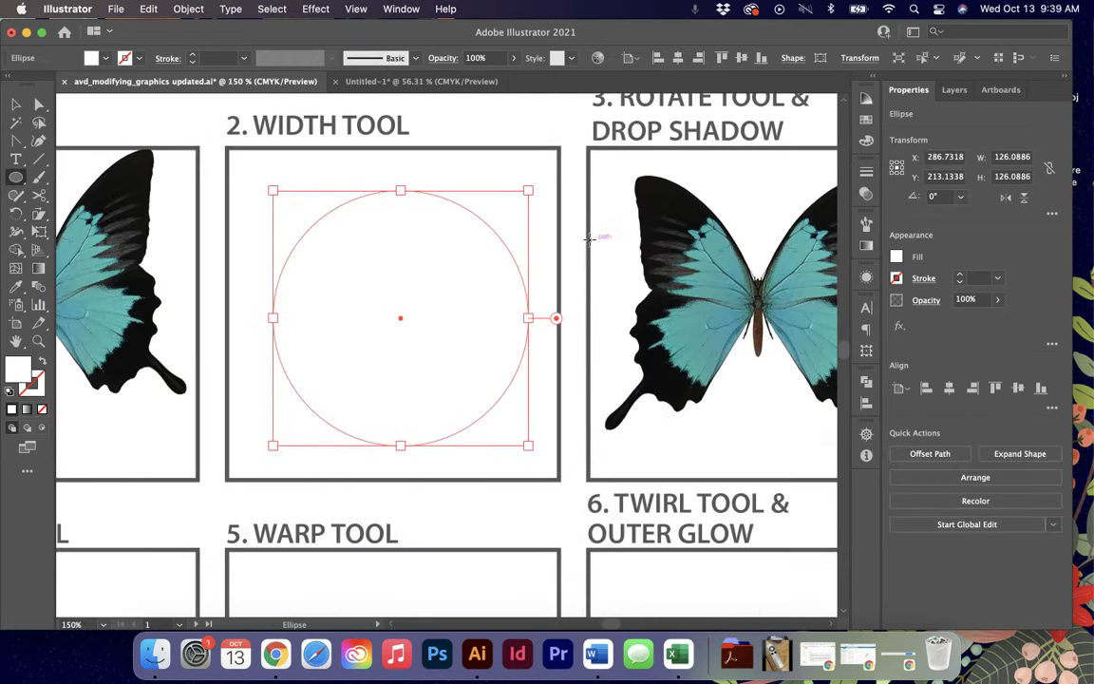
- Give the circle a 5 pt black stroke and reselect it with the Selection tool
{"action": "left_click", "coordinate": [997, 278]}
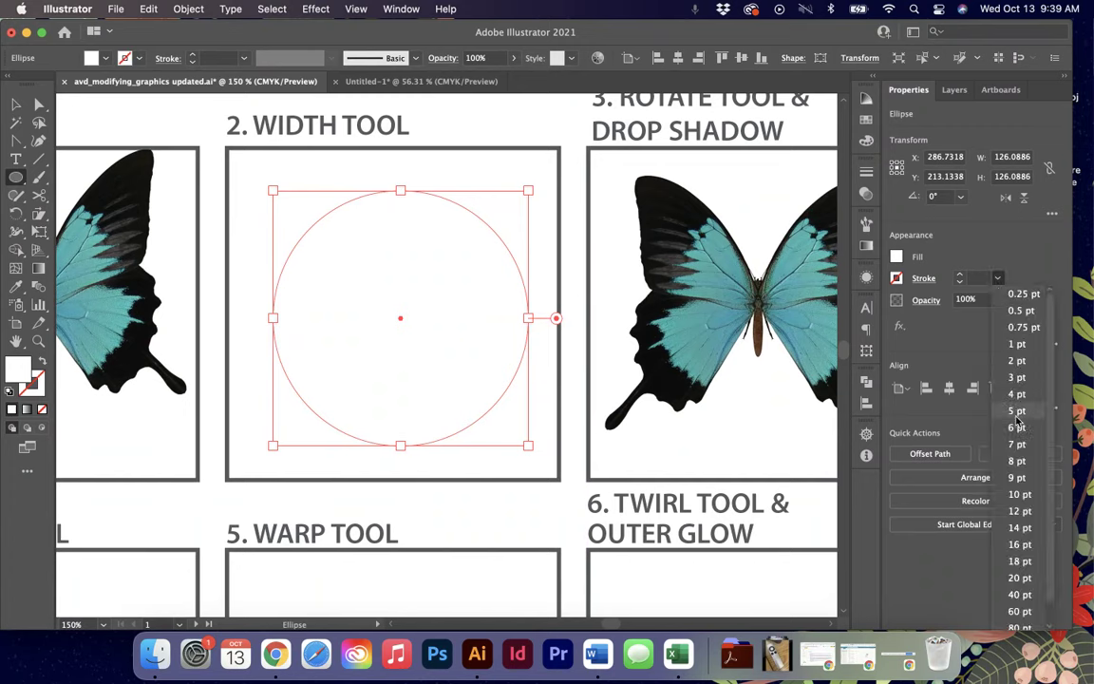
{"action": "left_click", "coordinate": [1014, 415]}
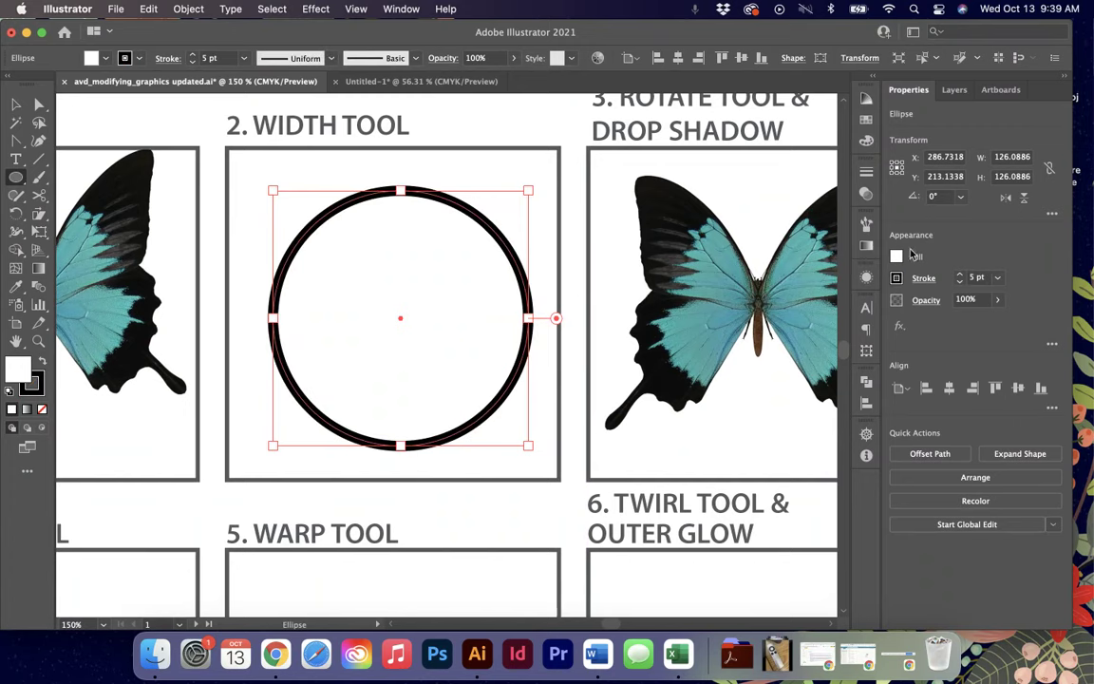
{"action": "left_click", "coordinate": [15, 103]}
{"action": "left_click", "coordinate": [299, 162]}
{"action": "left_click", "coordinate": [371, 203]}
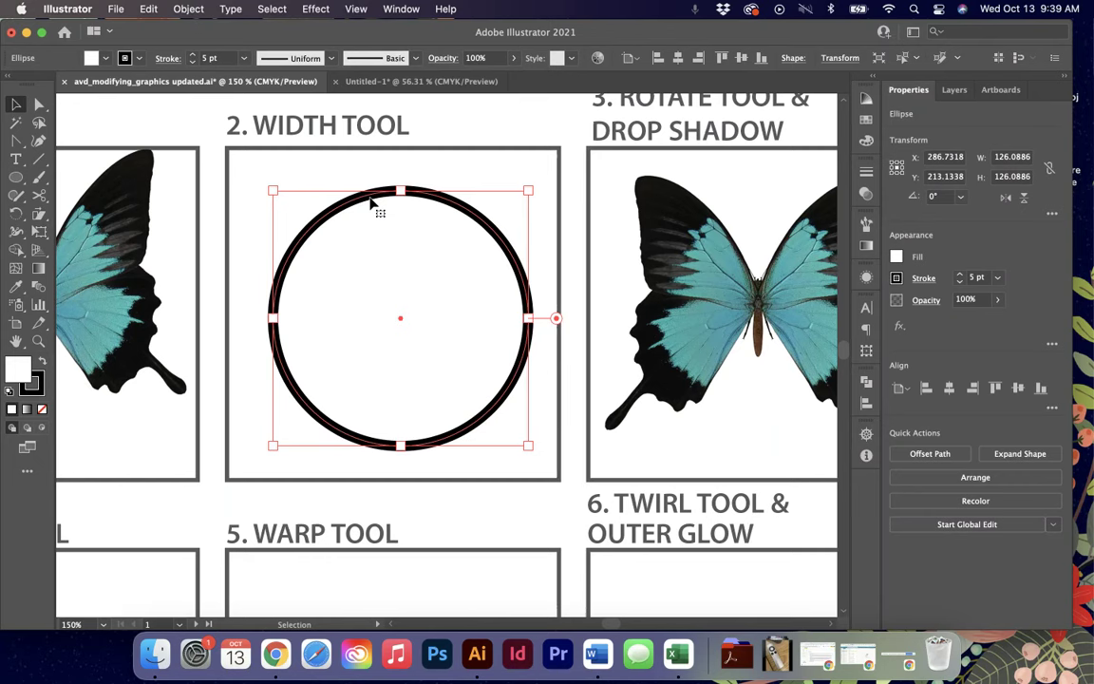
- Use the Width tool to thicken the circle's stroke upper left, thin it lower left, and pinch it upper right
{"action": "left_click", "coordinate": [16, 233]}
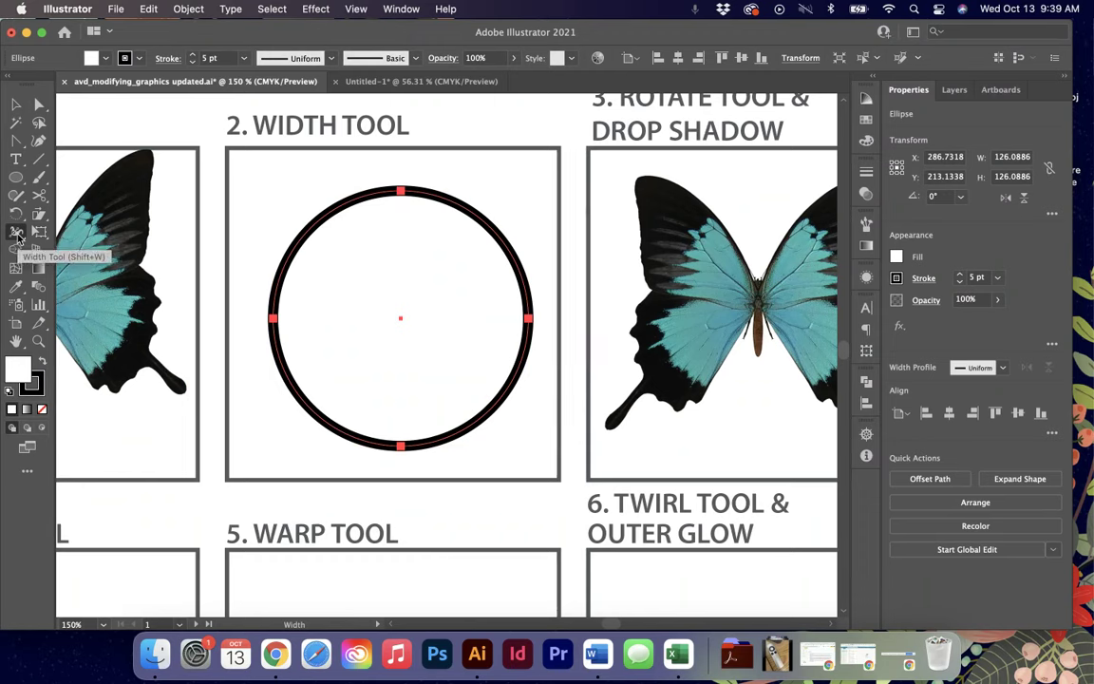
{"action": "left_click", "coordinate": [16, 232]}
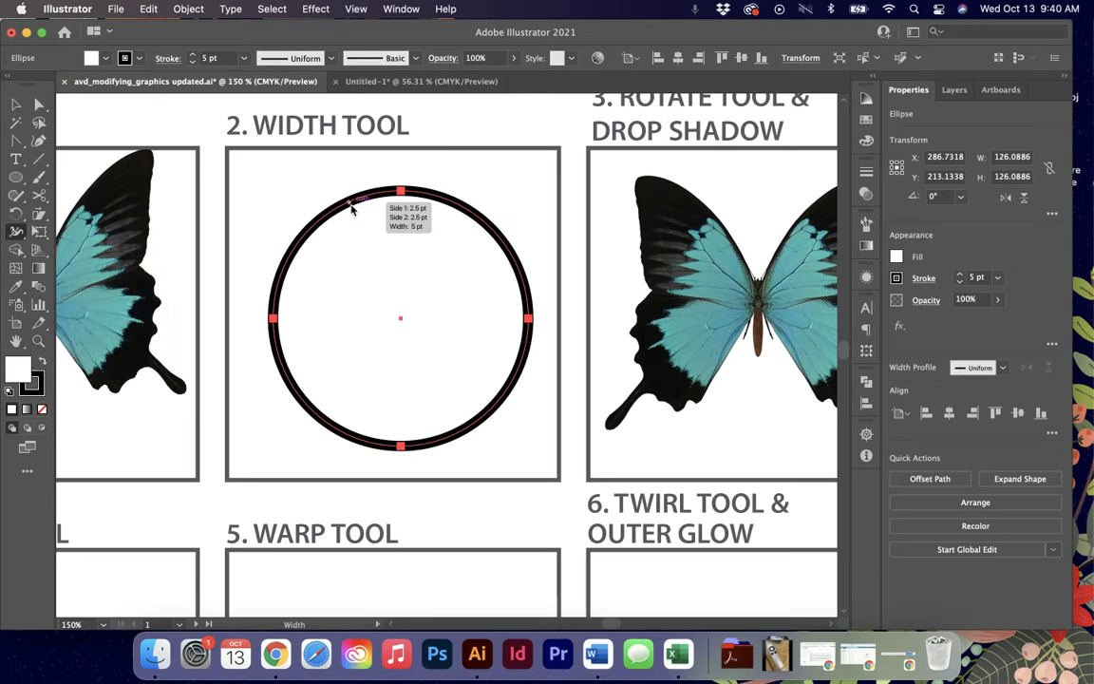
{"action": "left_click_drag", "start_coordinate": [347, 200], "coordinate": [359, 223]}
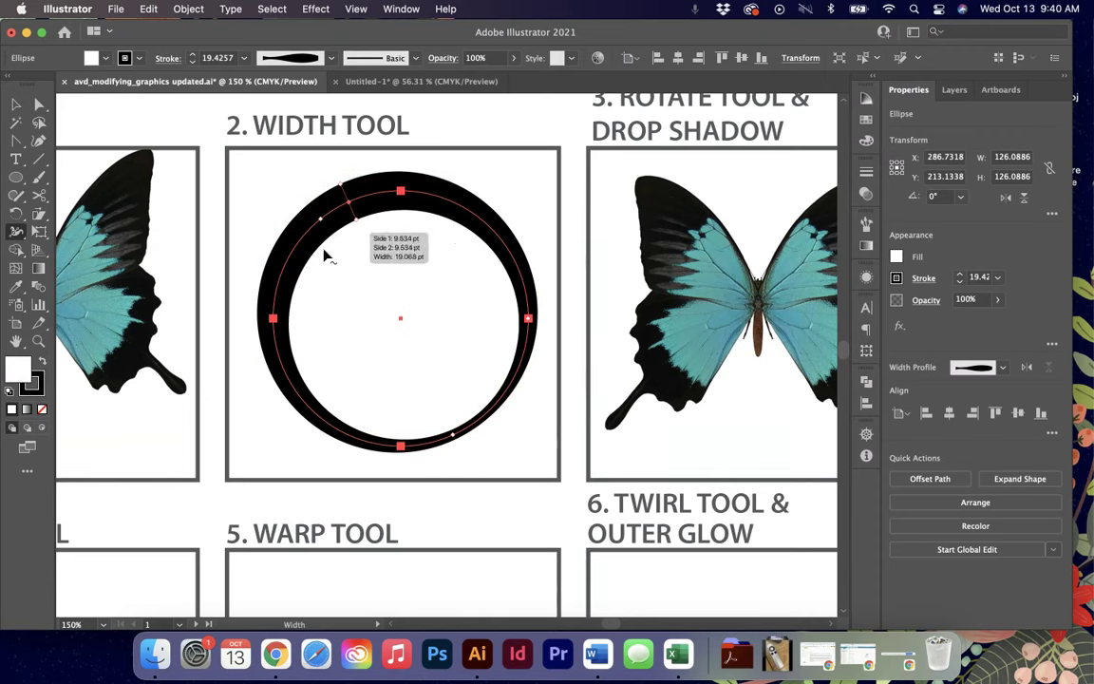
{"action": "left_click_drag", "start_coordinate": [314, 408], "coordinate": [316, 406]}
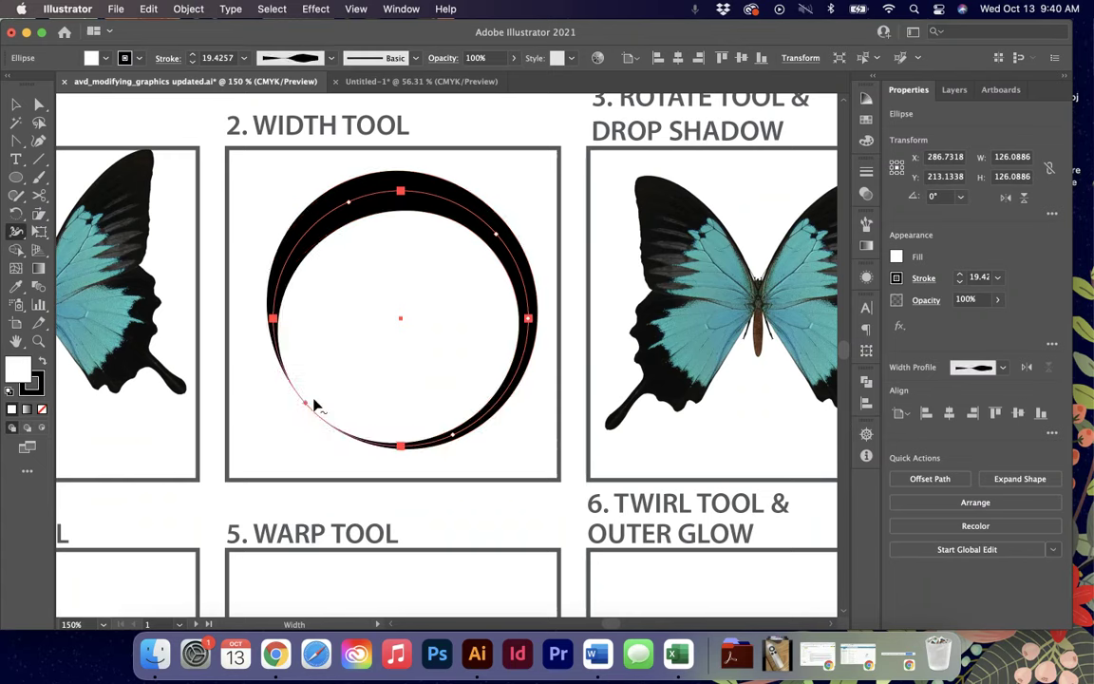
{"action": "mouse_move", "coordinate": [514, 252]}
{"action": "left_mouse_down"}
{"action": "mouse_move", "coordinate": [513, 264]}
{"action": "mouse_move", "coordinate": [524, 257]}
{"action": "mouse_move", "coordinate": [483, 229]}
{"action": "mouse_move", "coordinate": [459, 252]}
{"action": "mouse_move", "coordinate": [457, 276]}
{"action": "mouse_move", "coordinate": [476, 277]}
{"action": "mouse_move", "coordinate": [504, 228]}
{"action": "mouse_move", "coordinate": [496, 238]}
{"action": "left_mouse_up"}
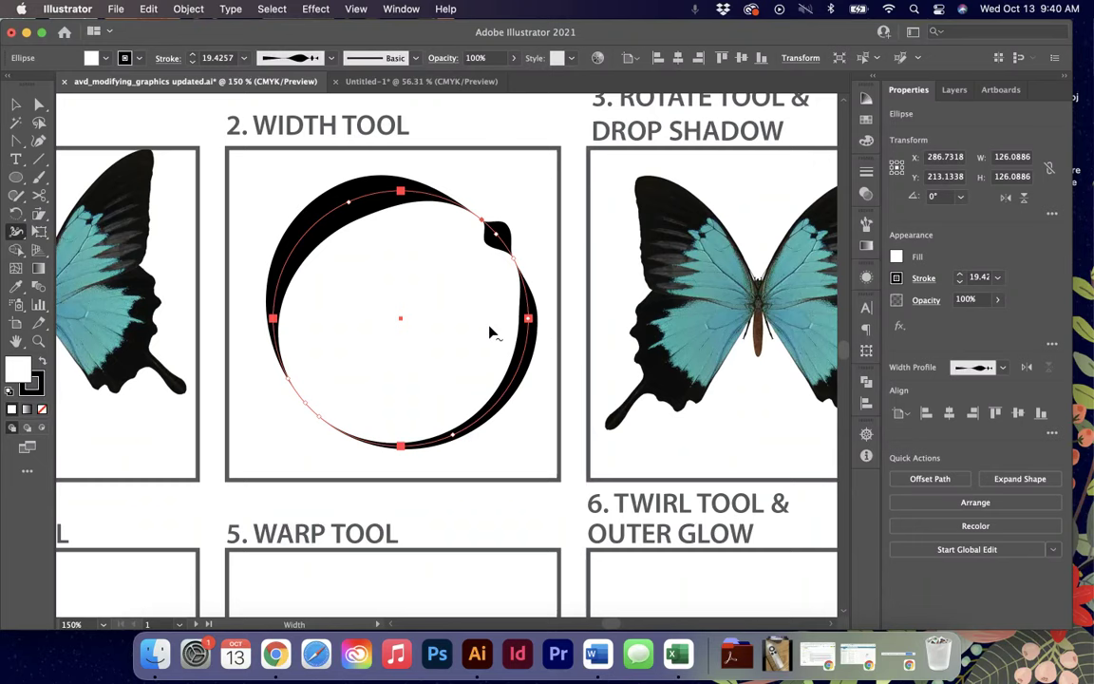
{"action": "left_click", "coordinate": [1002, 367]}
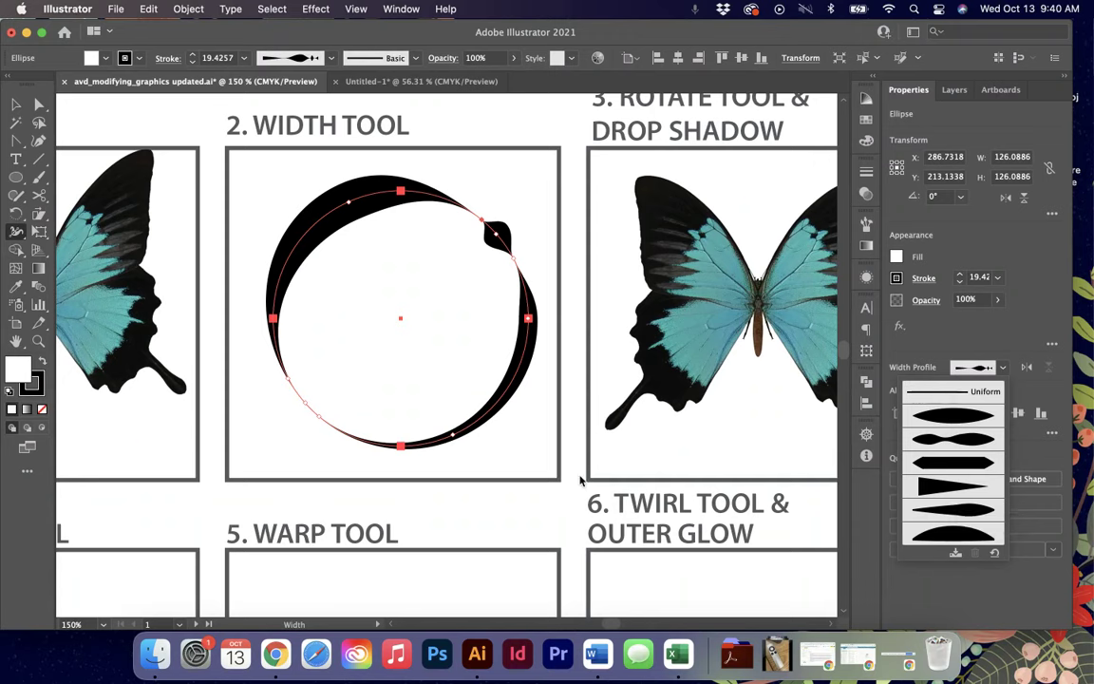
{"action": "left_click", "coordinate": [567, 305]}
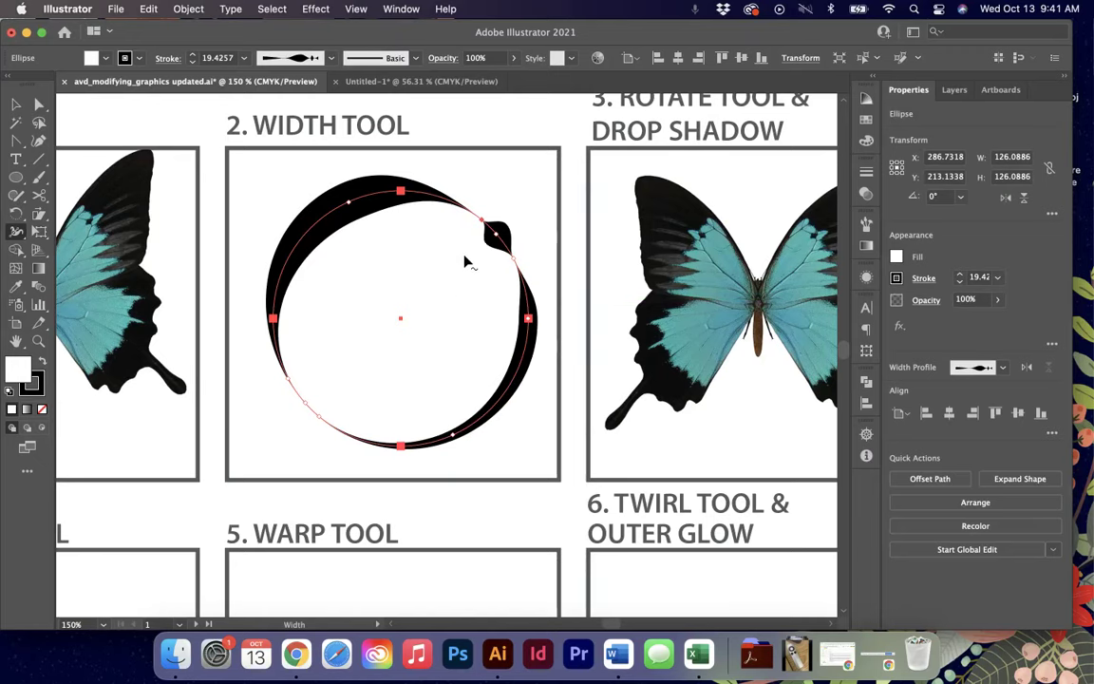
{"action": "key", "text": "v"}
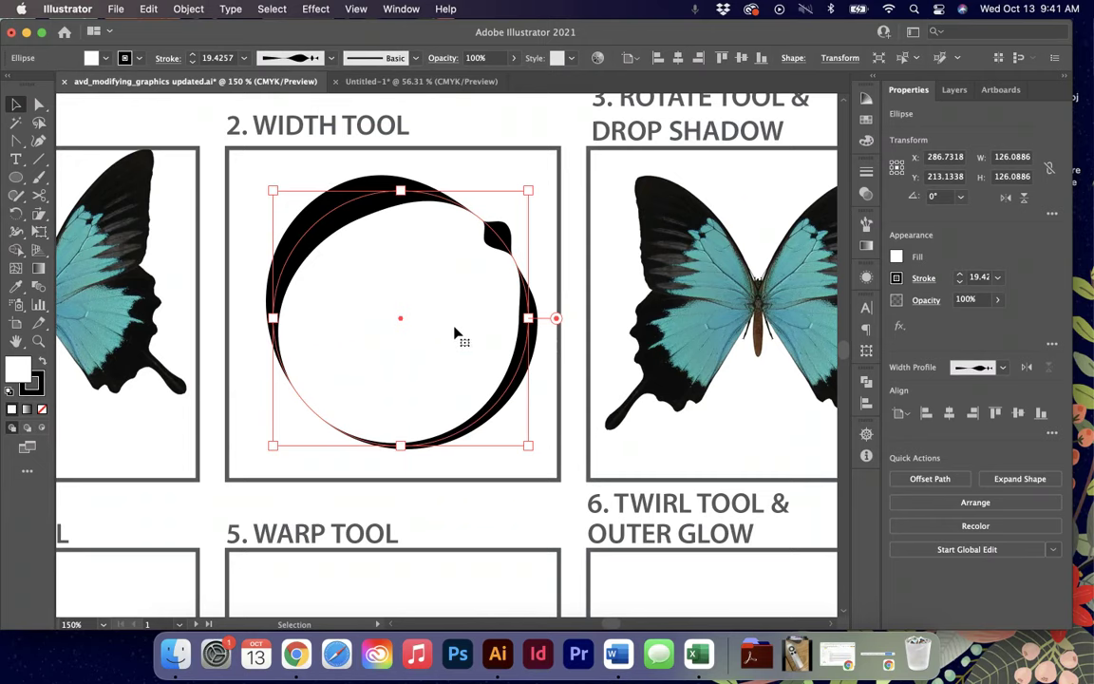
{"action": "scroll", "coordinate": [456, 333], "scroll_direction": "up", "scroll_amount": 5}
{"action": "key", "text": "p"}
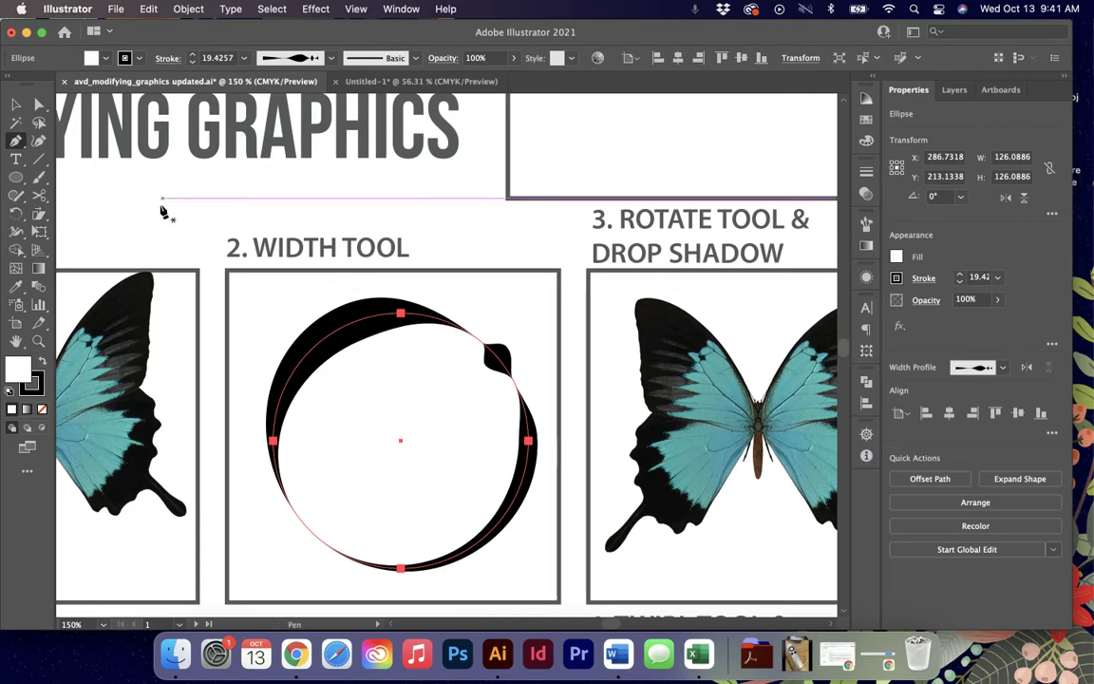
{"action": "left_click", "coordinate": [154, 212]}
{"action": "left_click", "coordinate": [549, 217]}
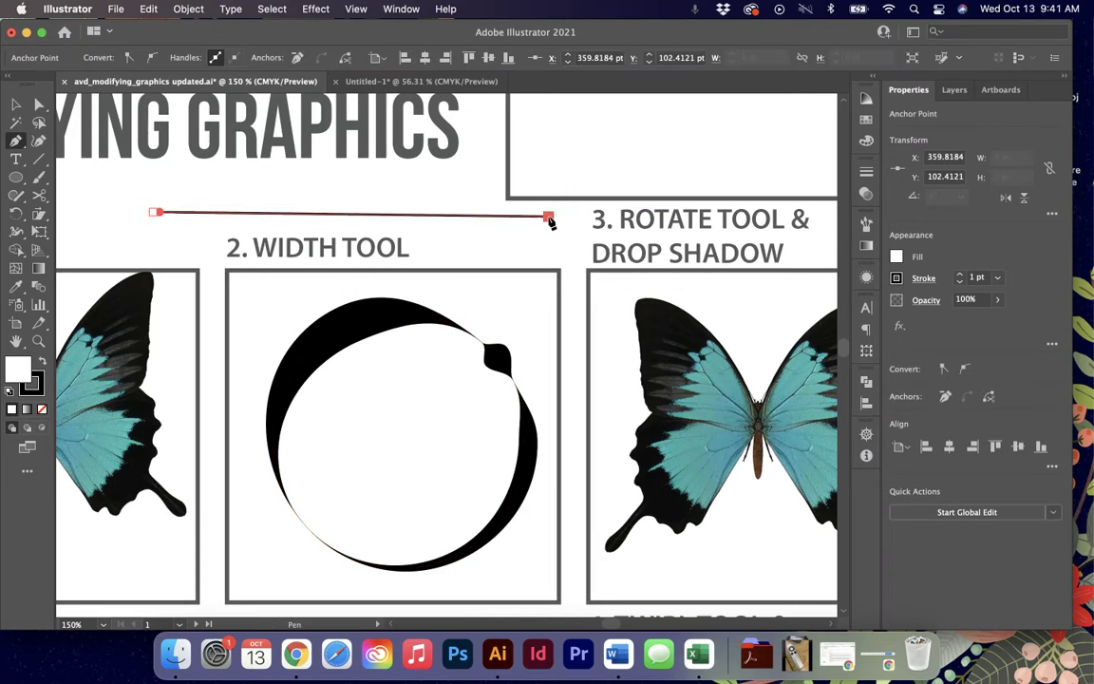
{"action": "key", "text": "v"}
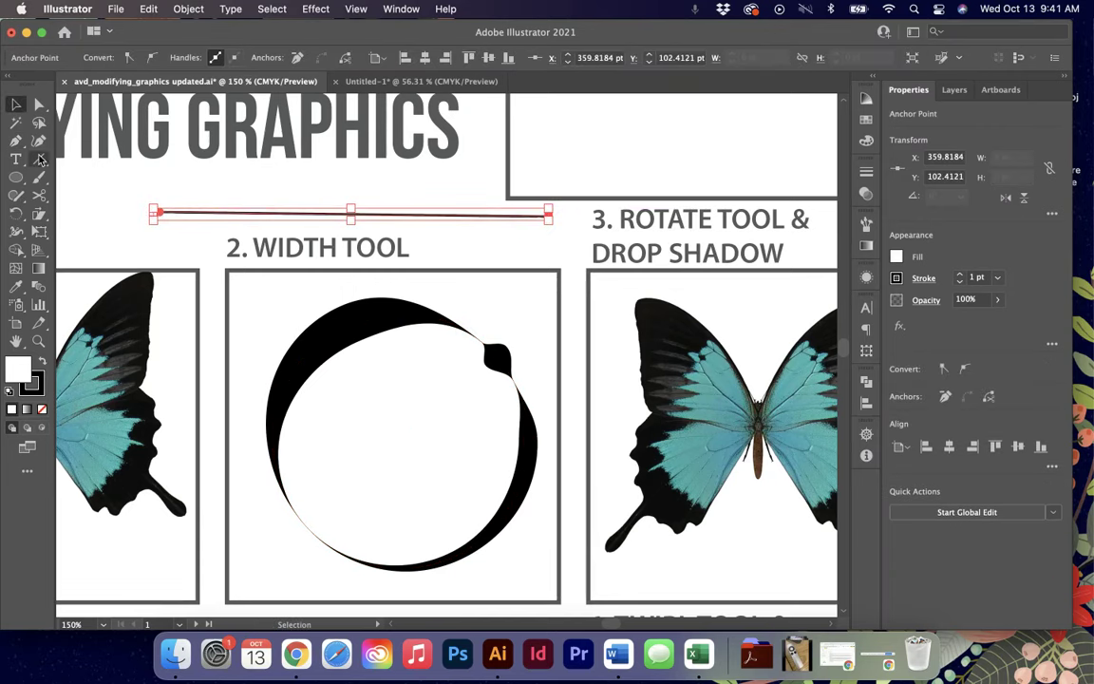
{"action": "left_click", "coordinate": [16, 230]}
{"action": "left_click_drag", "start_coordinate": [385, 220], "coordinate": [385, 241]}
{"action": "left_click_drag", "start_coordinate": [304, 212], "coordinate": [302, 213]}
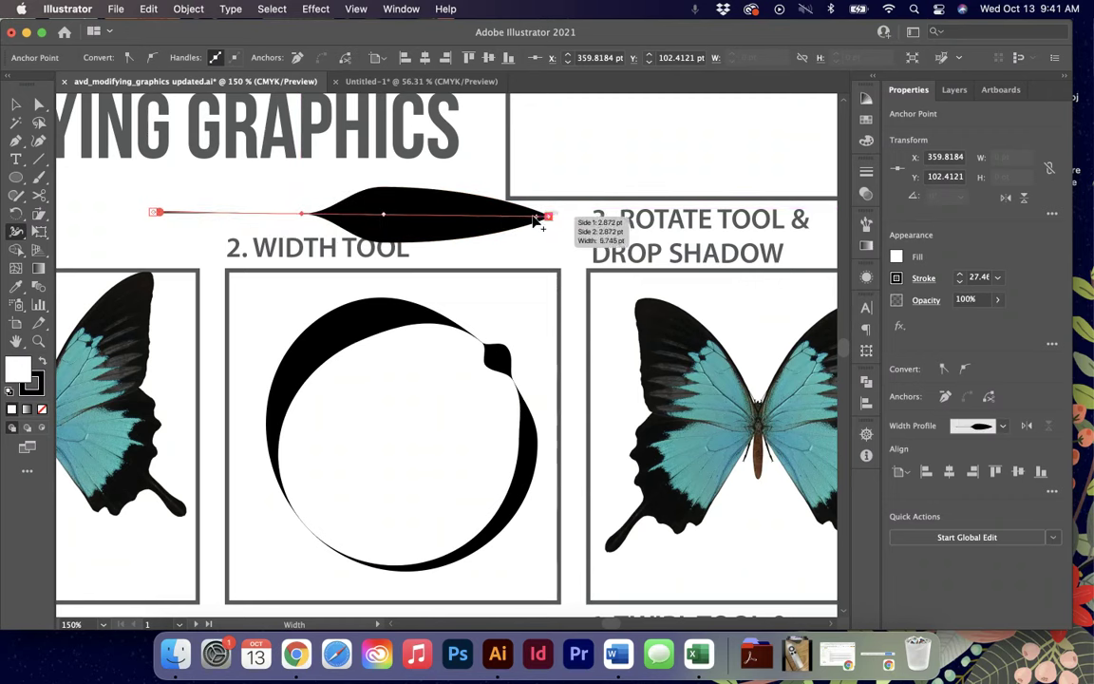
{"action": "mouse_move", "coordinate": [548, 218]}
{"action": "left_mouse_down"}
{"action": "mouse_move", "coordinate": [555, 225]}
{"action": "mouse_move", "coordinate": [549, 218]}
{"action": "left_mouse_up"}
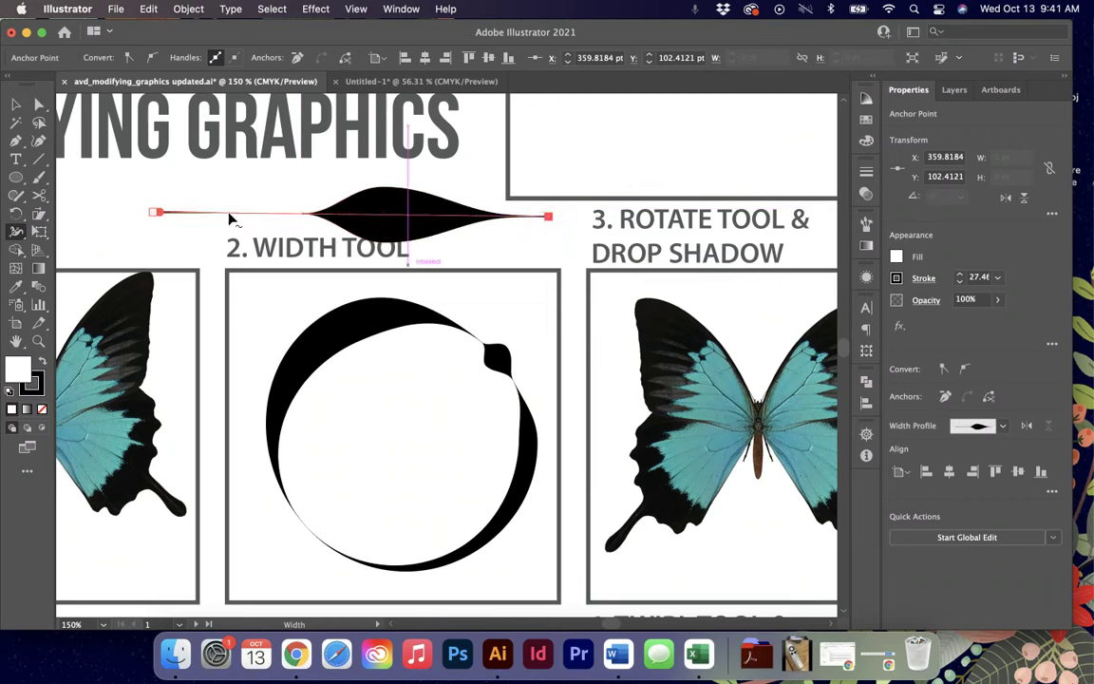
{"action": "key", "text": "v"}
{"action": "left_click", "coordinate": [91, 196]}
{"action": "left_click", "coordinate": [387, 222]}
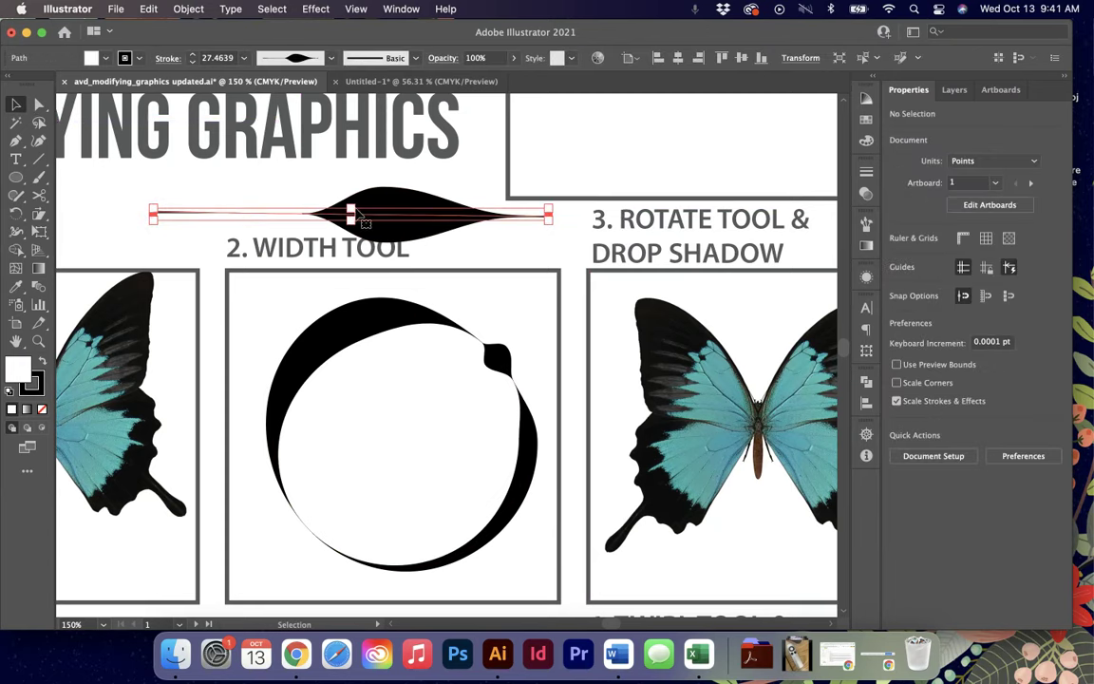
{"action": "left_click", "coordinate": [189, 9]}
{"action": "left_click", "coordinate": [228, 215]}
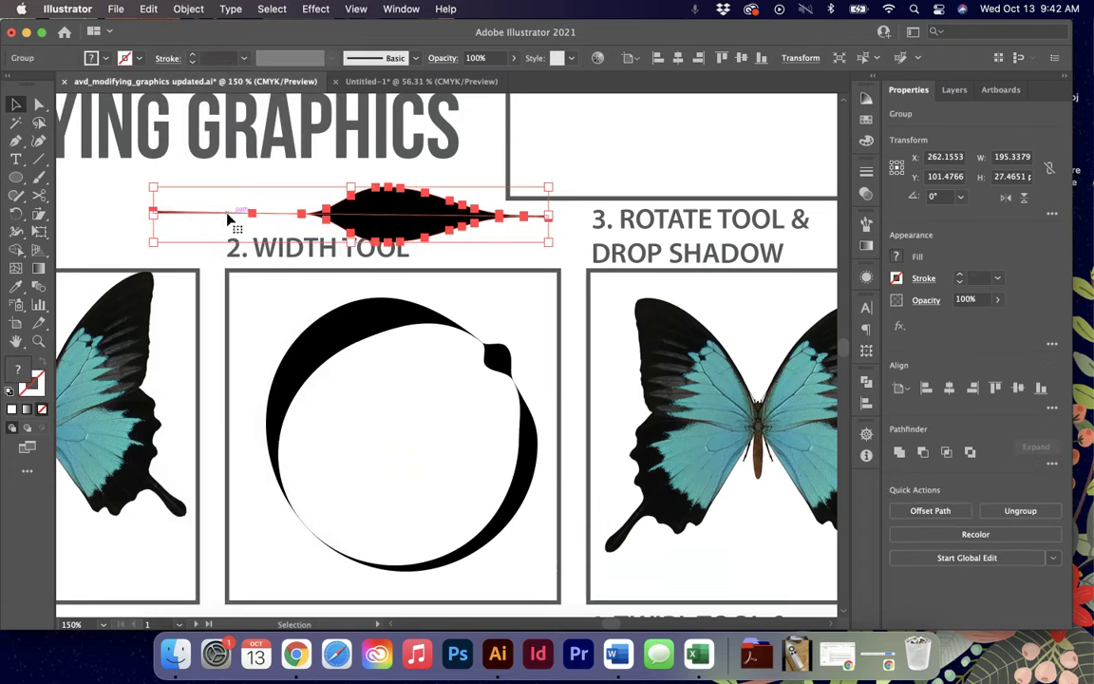
{"action": "left_click", "coordinate": [446, 258]}
{"action": "left_click", "coordinate": [370, 196]}
{"action": "key", "text": "a"}
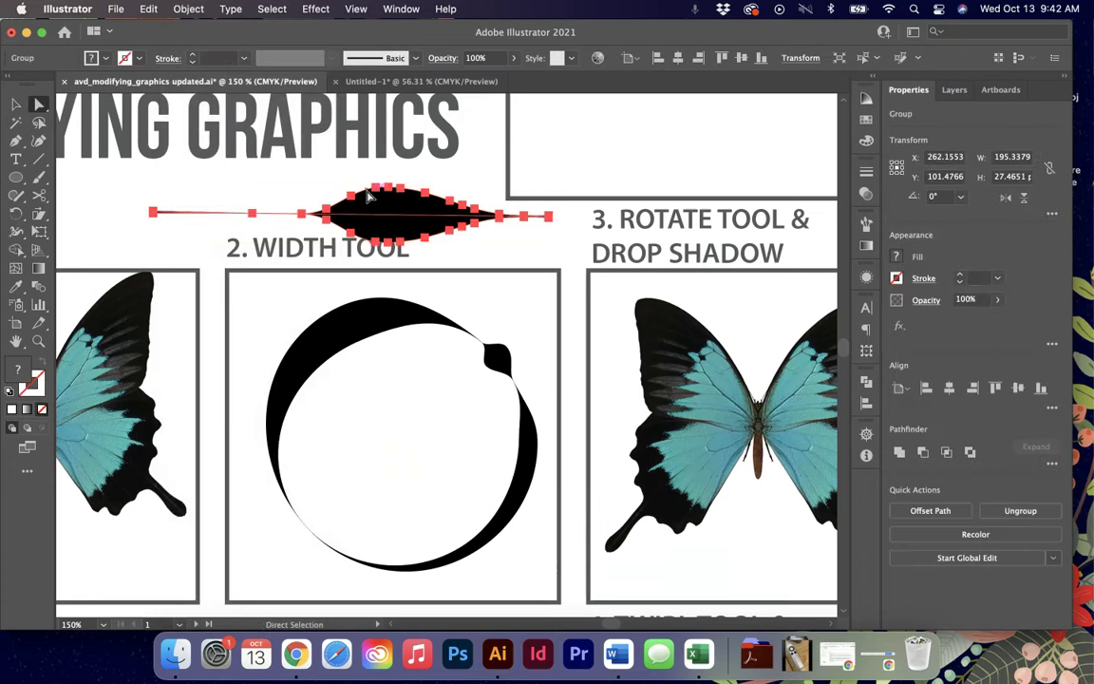
{"action": "left_click_drag", "start_coordinate": [354, 190], "coordinate": [354, 174]}
{"action": "key", "text": "cmd+z"}
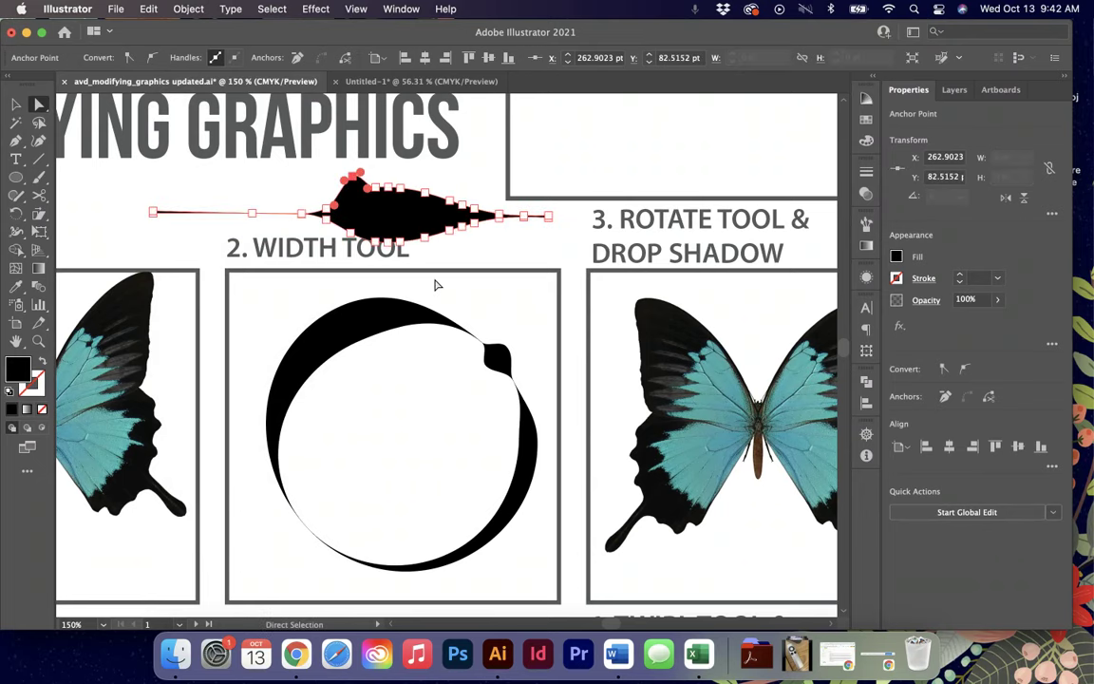
{"action": "left_click", "coordinate": [480, 300]}
{"action": "scroll", "coordinate": [481, 300], "scroll_direction": "right", "scroll_amount": 1}
{"action": "scroll", "coordinate": [481, 300], "scroll_direction": "right", "scroll_amount": 5}
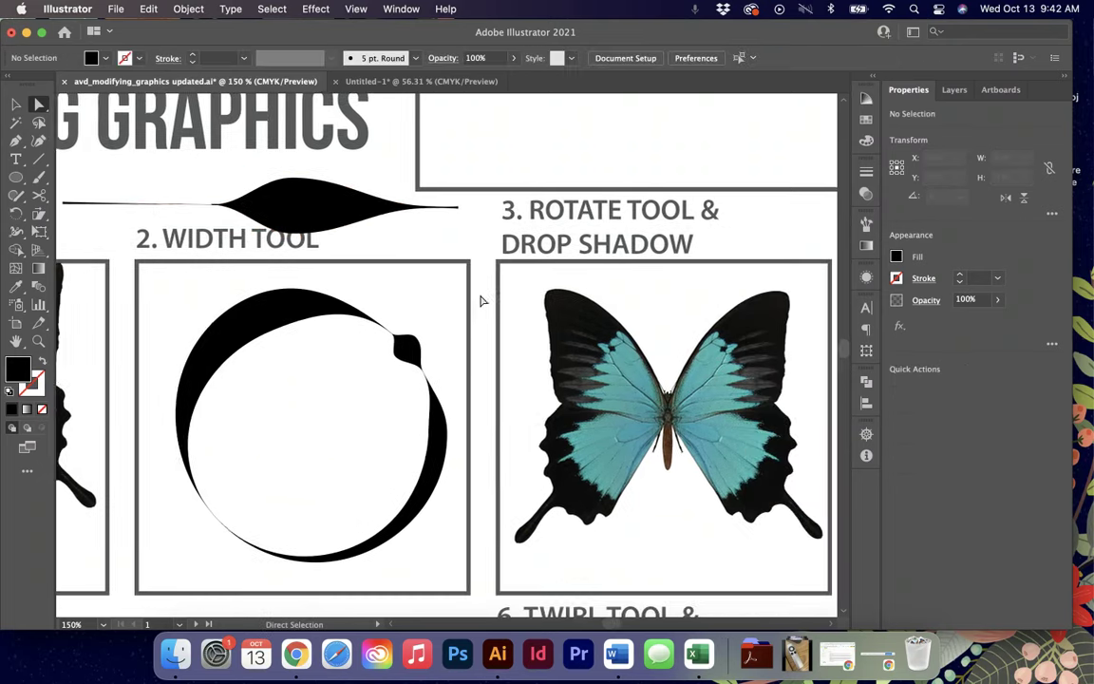
{"action": "left_click", "coordinate": [199, 207]}
{"action": "key", "text": "Delete"}
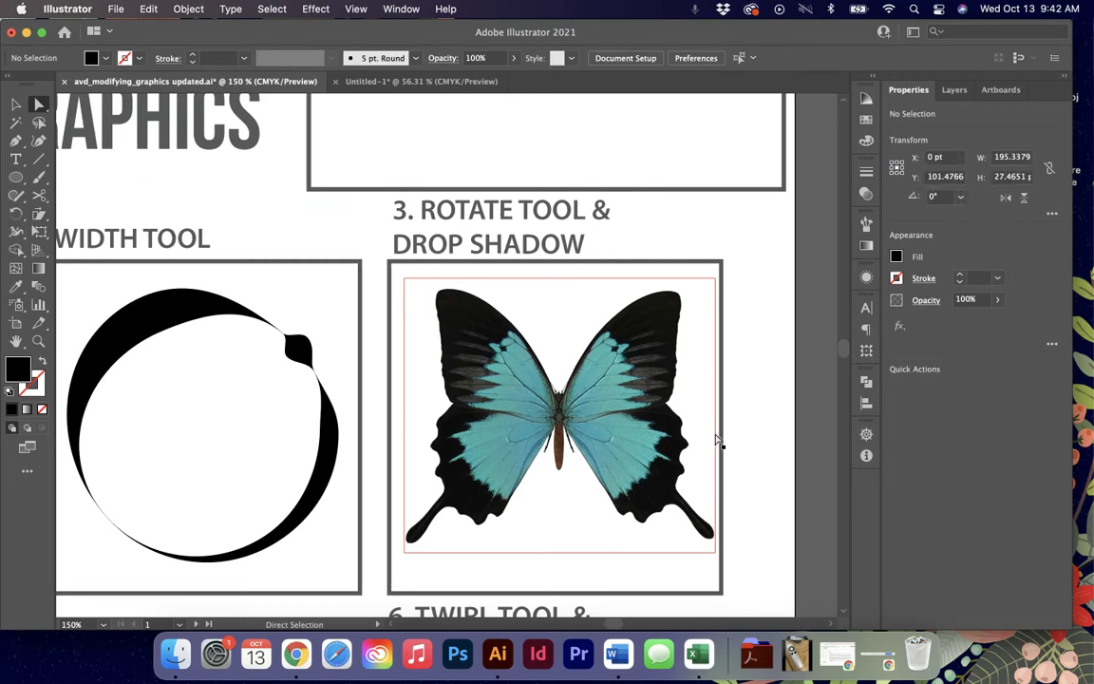
- Rotate the butterfly by dragging with the Rotate tool, then apply Transform > Rotate from the context menu
{"action": "left_click", "coordinate": [560, 373]}
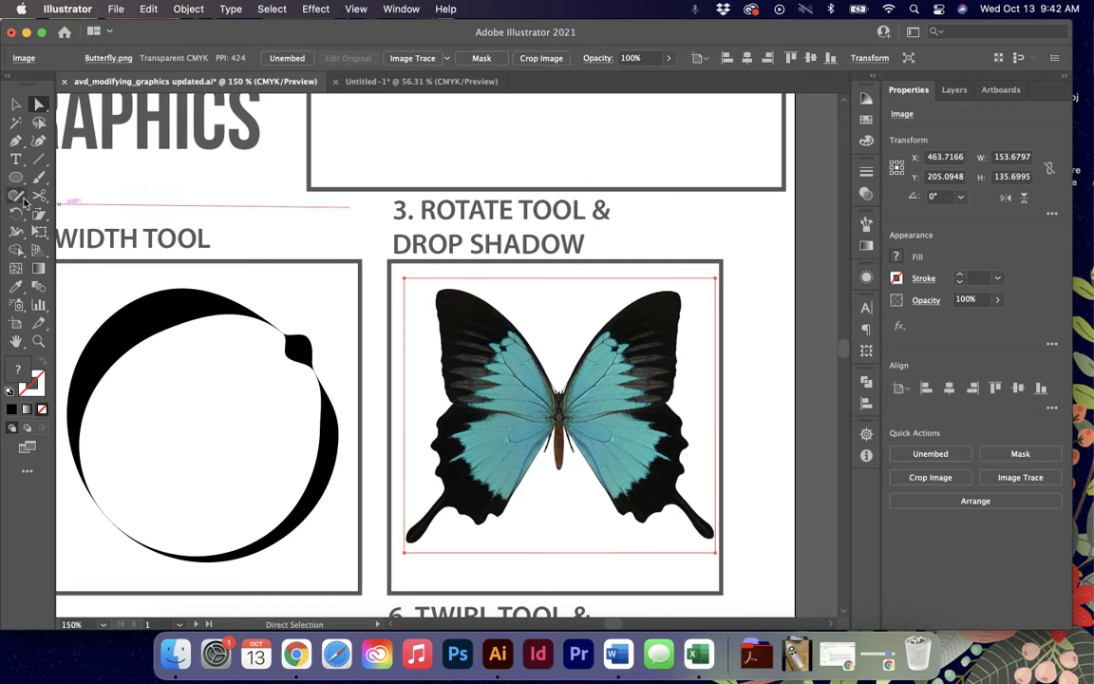
{"action": "left_click_drag", "start_coordinate": [15, 213], "coordinate": [103, 220]}
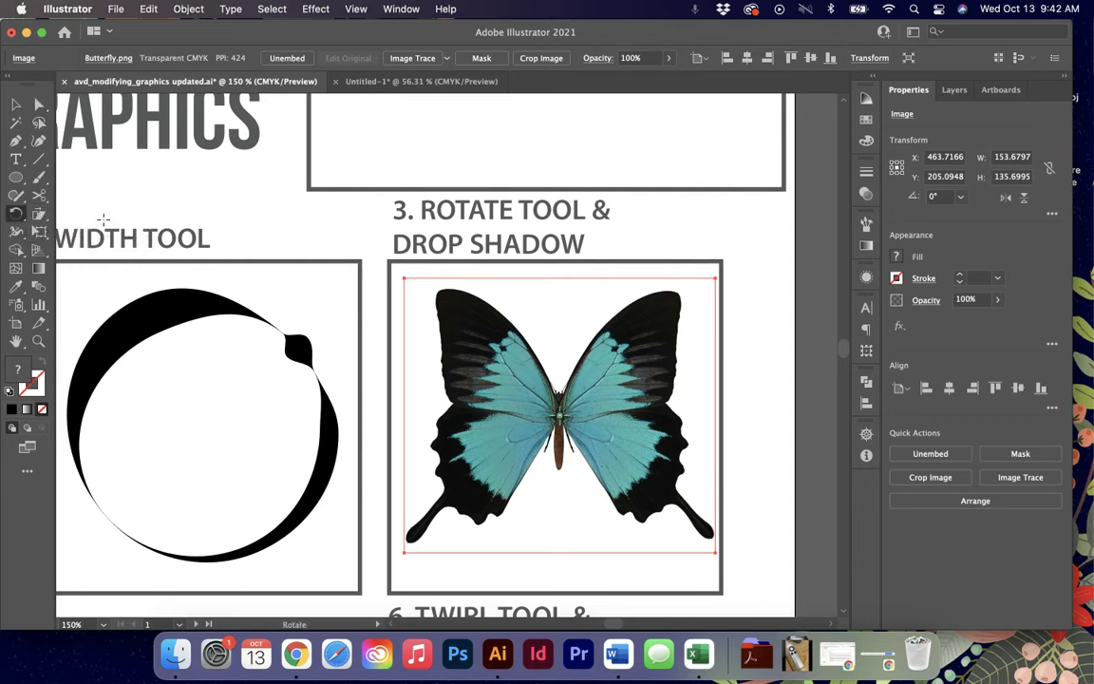
{"action": "left_click_drag", "start_coordinate": [697, 285], "coordinate": [456, 302]}
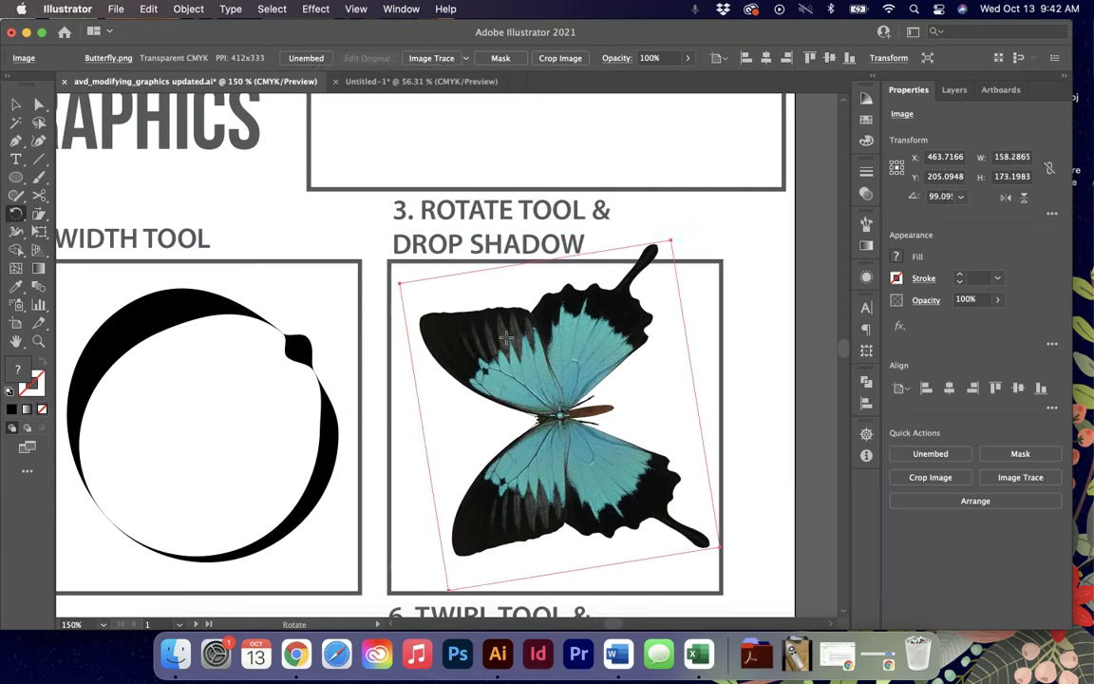
{"action": "right_click", "coordinate": [543, 346]}
{"action": "mouse_move", "coordinate": [665, 466]}
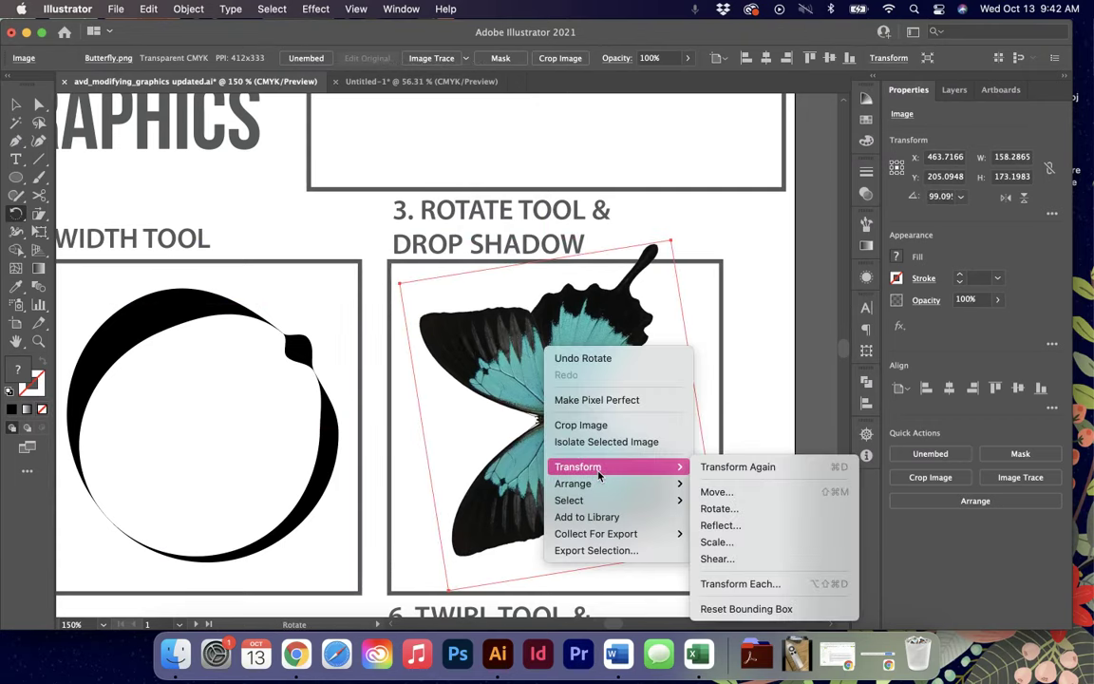
{"action": "left_click", "coordinate": [774, 508]}
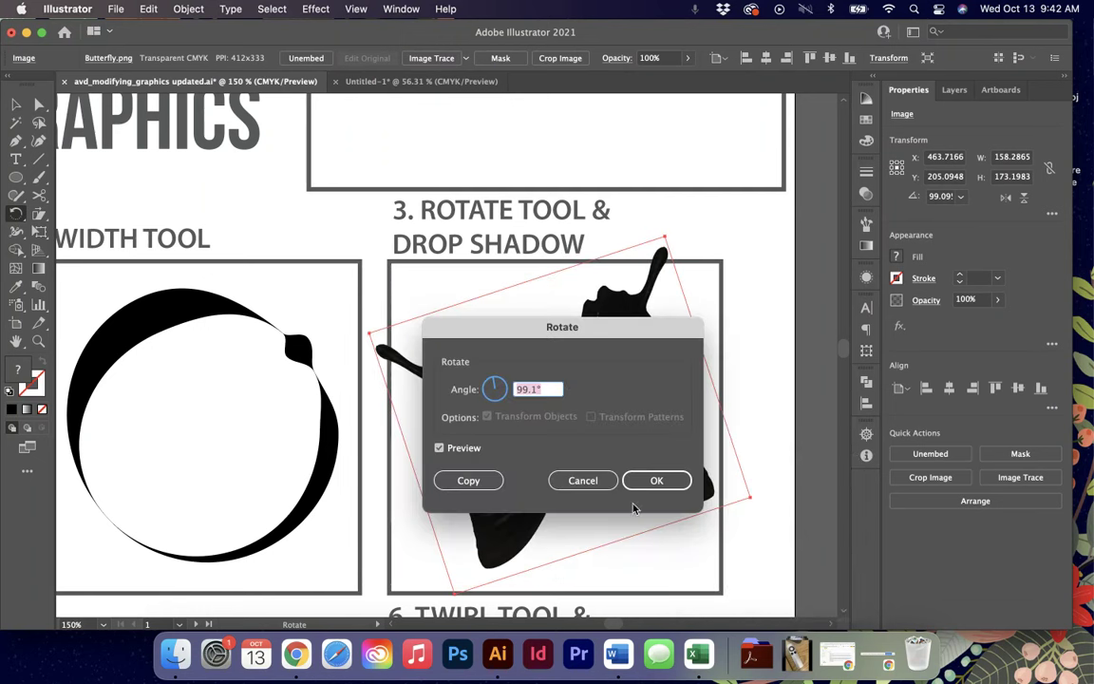
{"action": "left_click", "coordinate": [656, 480]}
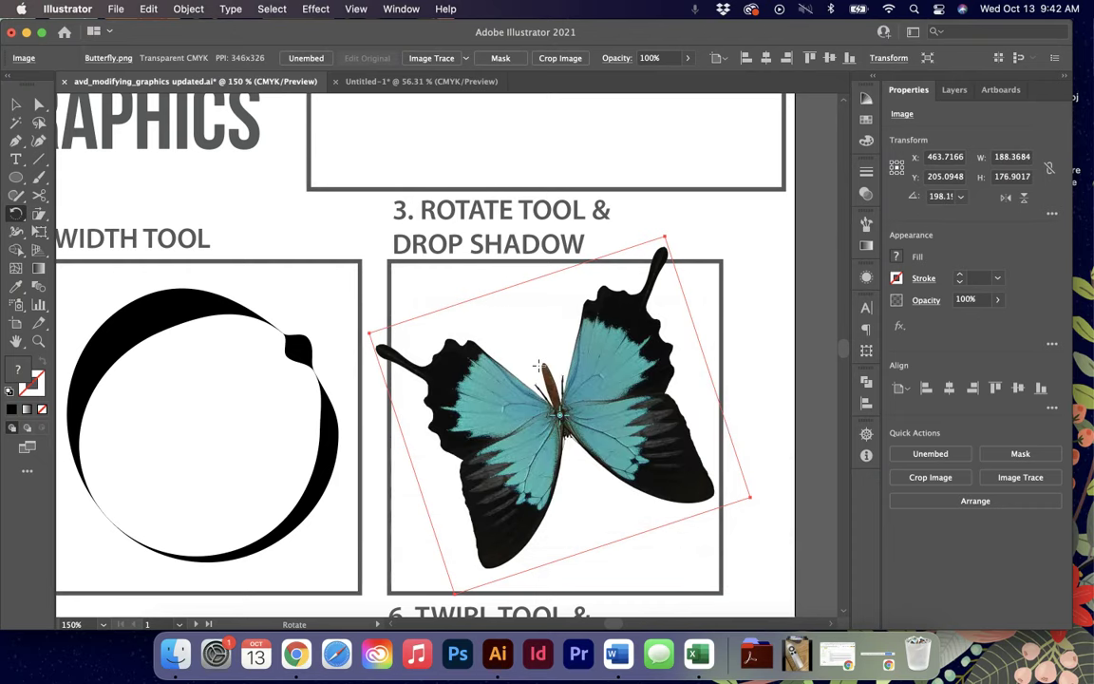
- Drag-rotate the butterfly further to 318.5°, then cancel the Rotate dialog
{"action": "left_click_drag", "start_coordinate": [666, 234], "coordinate": [397, 429]}
{"action": "double_click", "coordinate": [18, 217]}
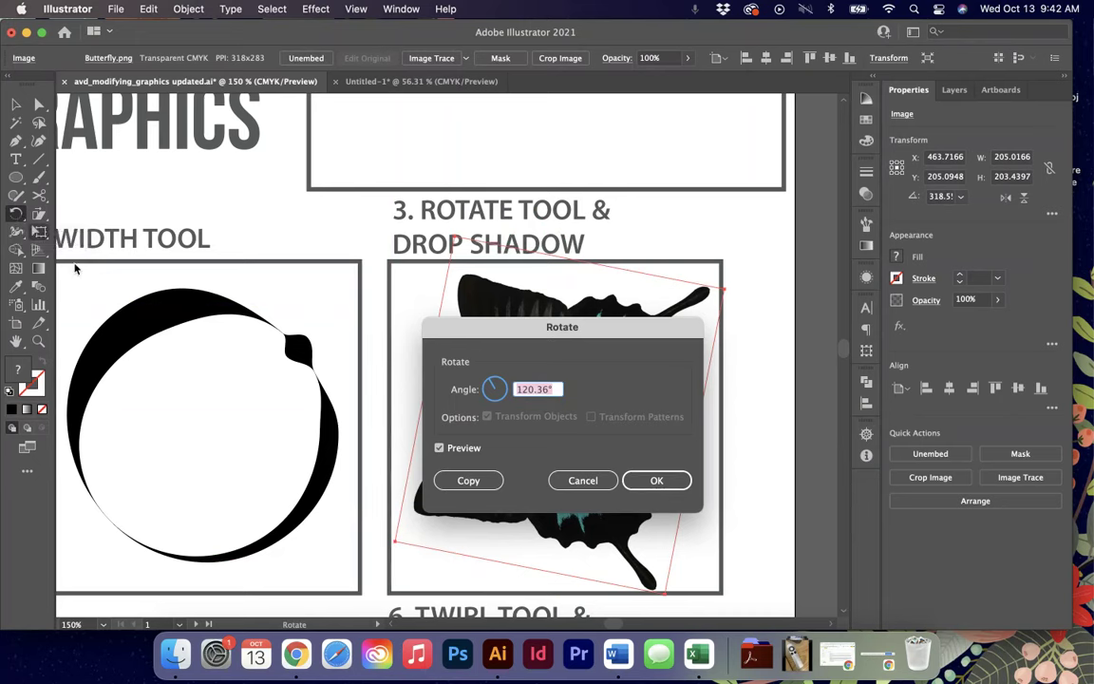
{"action": "left_click", "coordinate": [587, 481]}
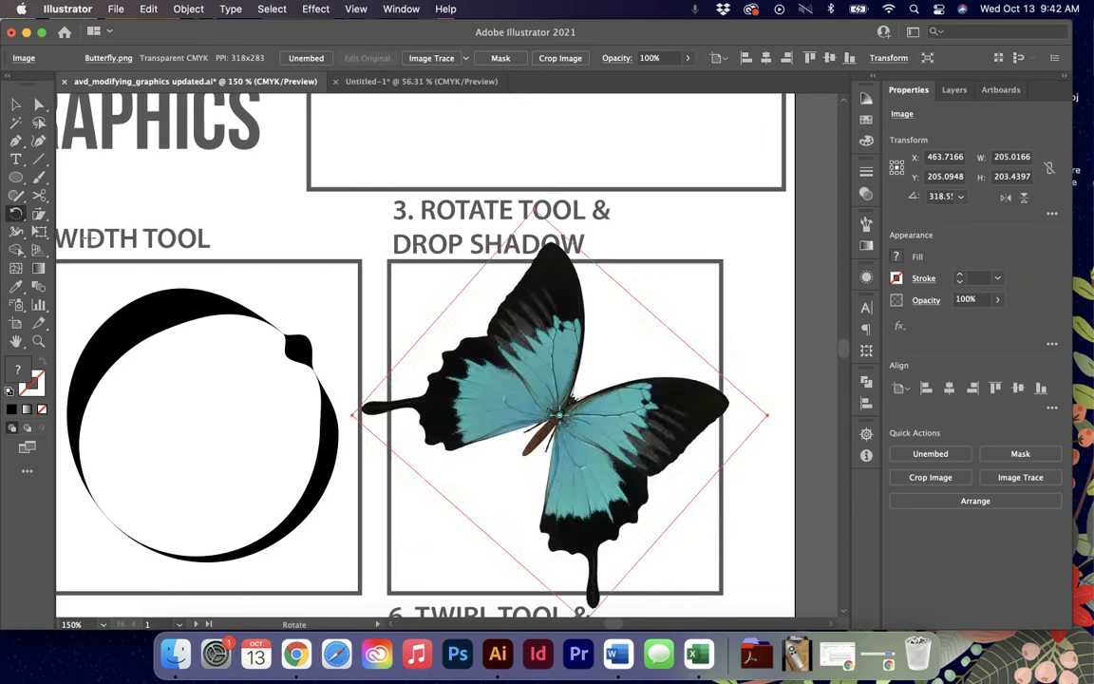
{"action": "left_click", "coordinate": [17, 213]}
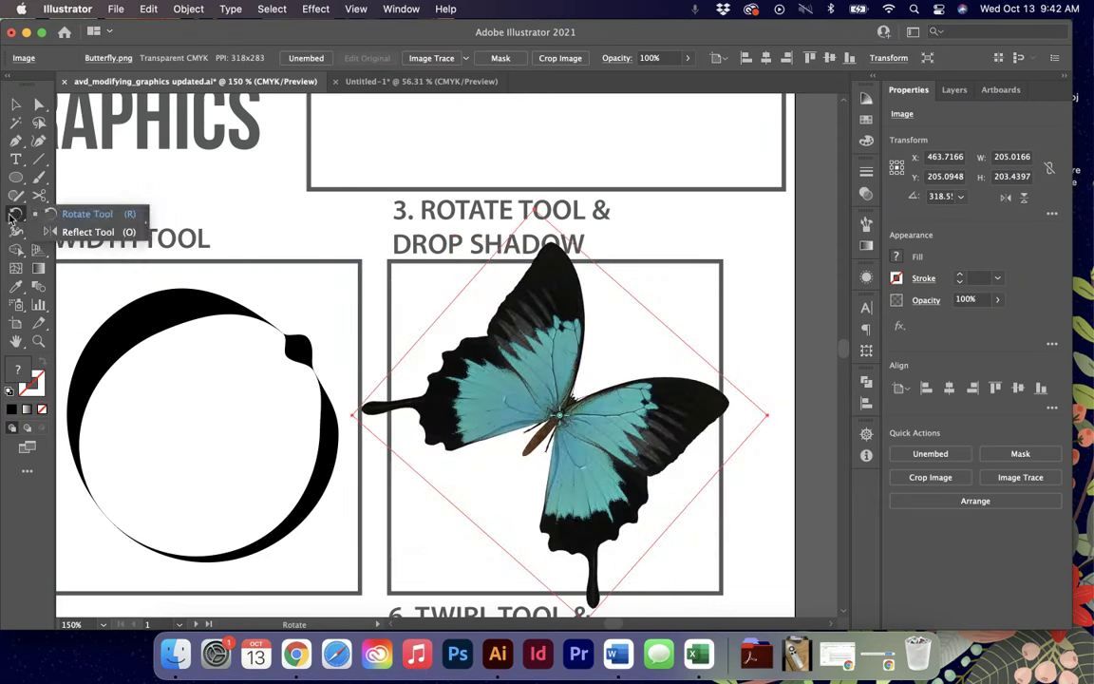
- Select the Width Tool circle, open the Shear dialog, and cancel it to leave the circle unsheared
{"action": "key", "text": "shift+w"}
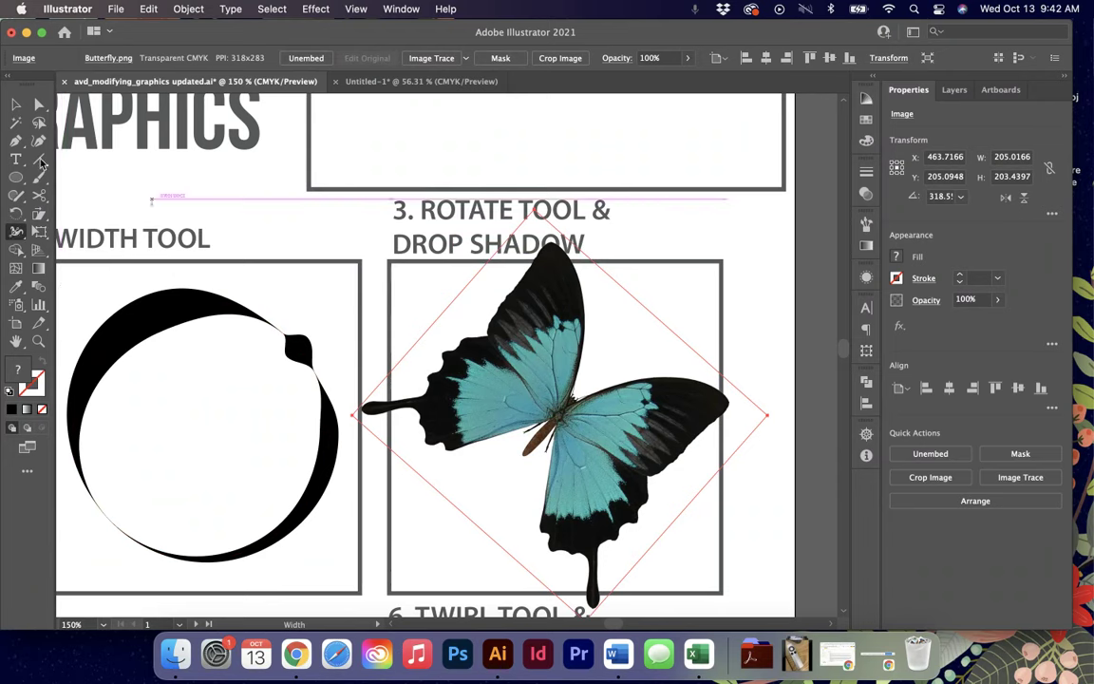
{"action": "left_click", "coordinate": [15, 107]}
{"action": "left_click", "coordinate": [166, 313]}
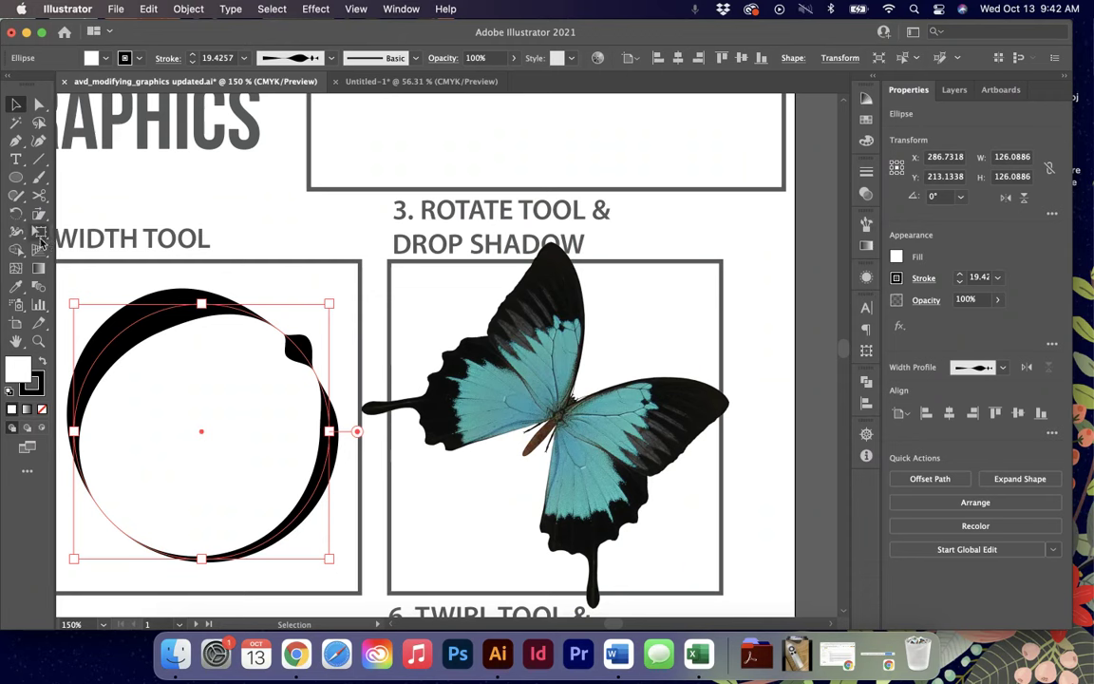
{"action": "left_click", "coordinate": [15, 231]}
{"action": "left_click", "coordinate": [16, 232]}
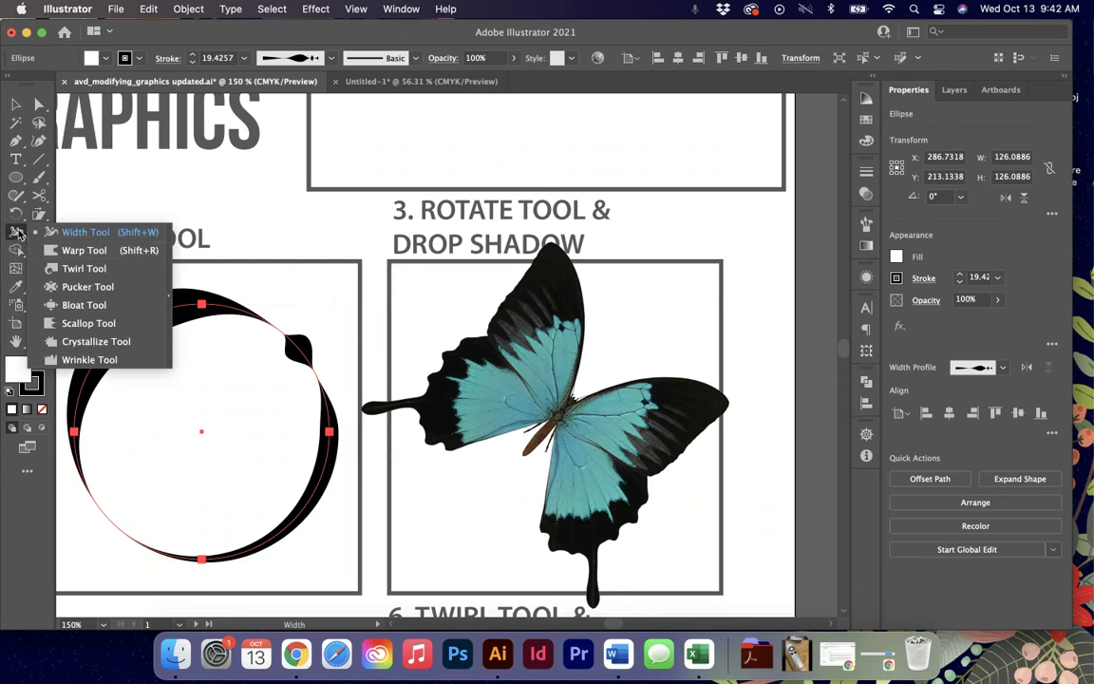
{"action": "left_click", "coordinate": [38, 214]}
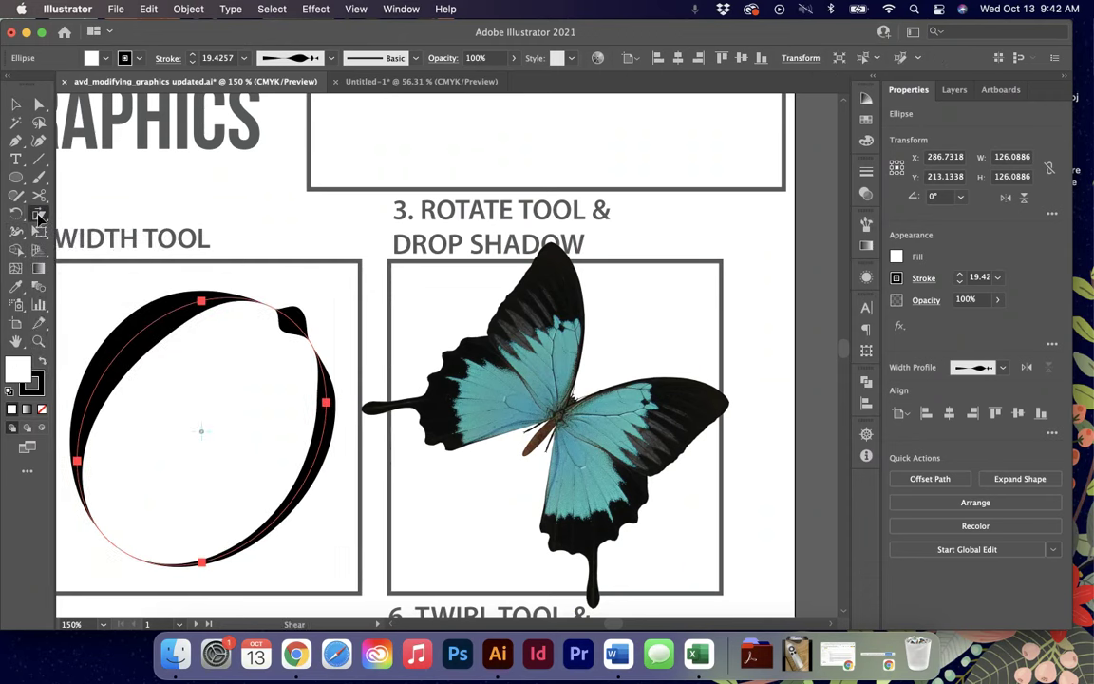
{"action": "double_click", "coordinate": [39, 214]}
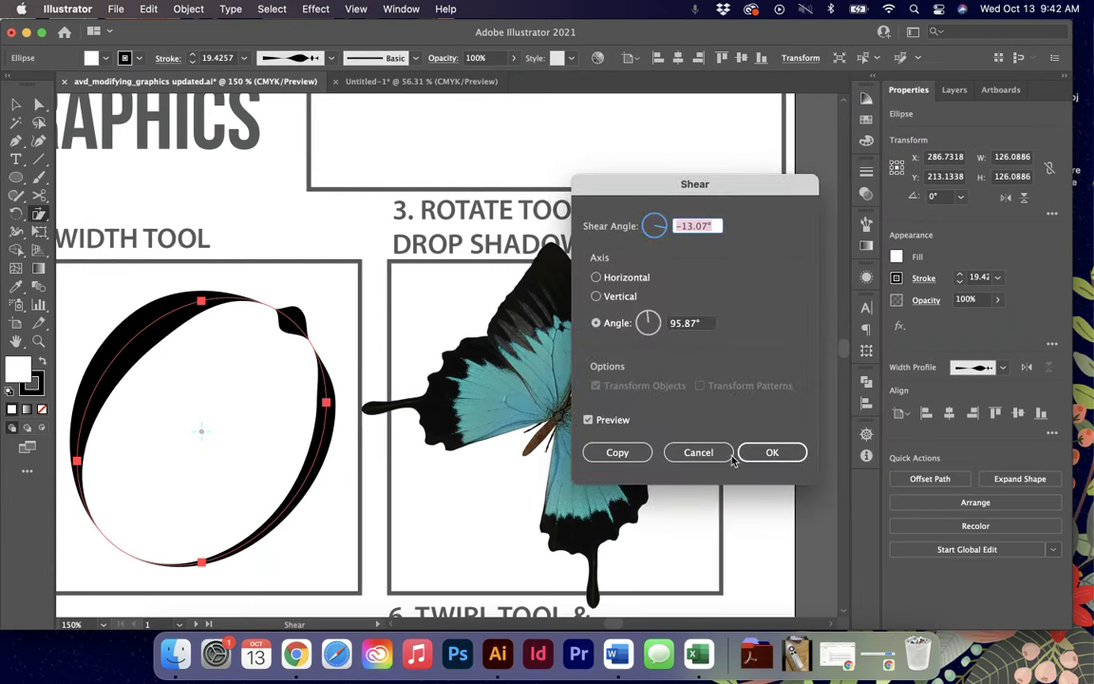
{"action": "left_click", "coordinate": [696, 452]}
- Scroll to the Rotate Tool box and select the rotated butterfly with the Selection tool
{"action": "scroll", "coordinate": [366, 298], "scroll_direction": "up", "scroll_amount": 3}
{"action": "scroll", "coordinate": [367, 298], "scroll_direction": "right", "scroll_amount": 2}
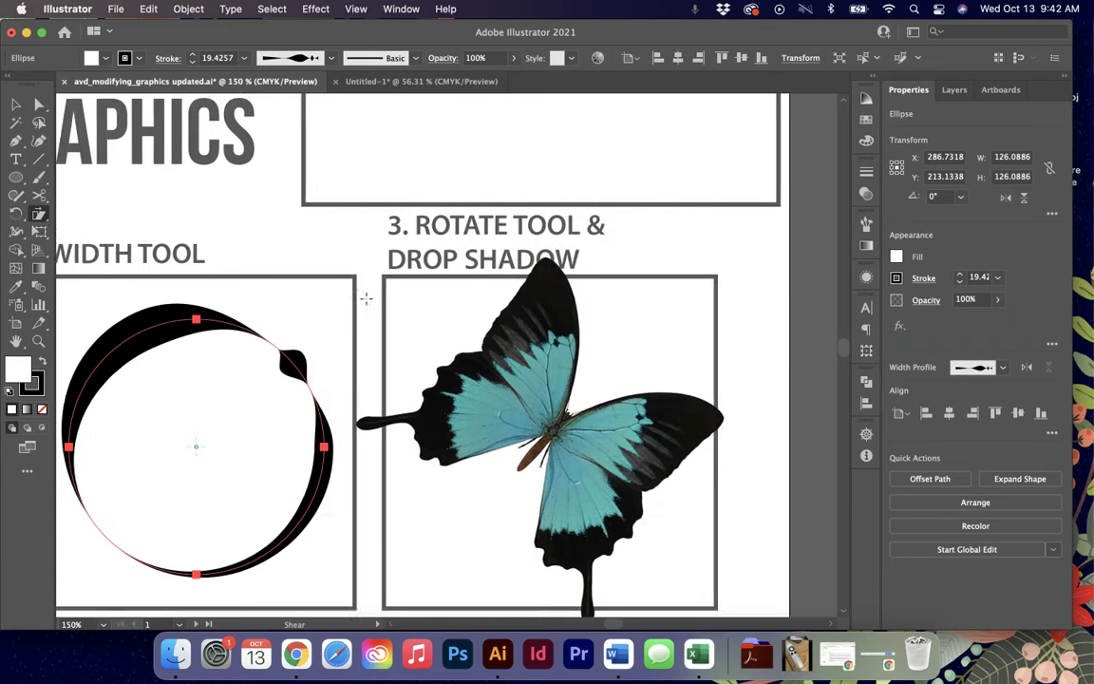
{"action": "scroll", "coordinate": [366, 298], "scroll_direction": "down", "scroll_amount": 3}
{"action": "key", "text": "v"}
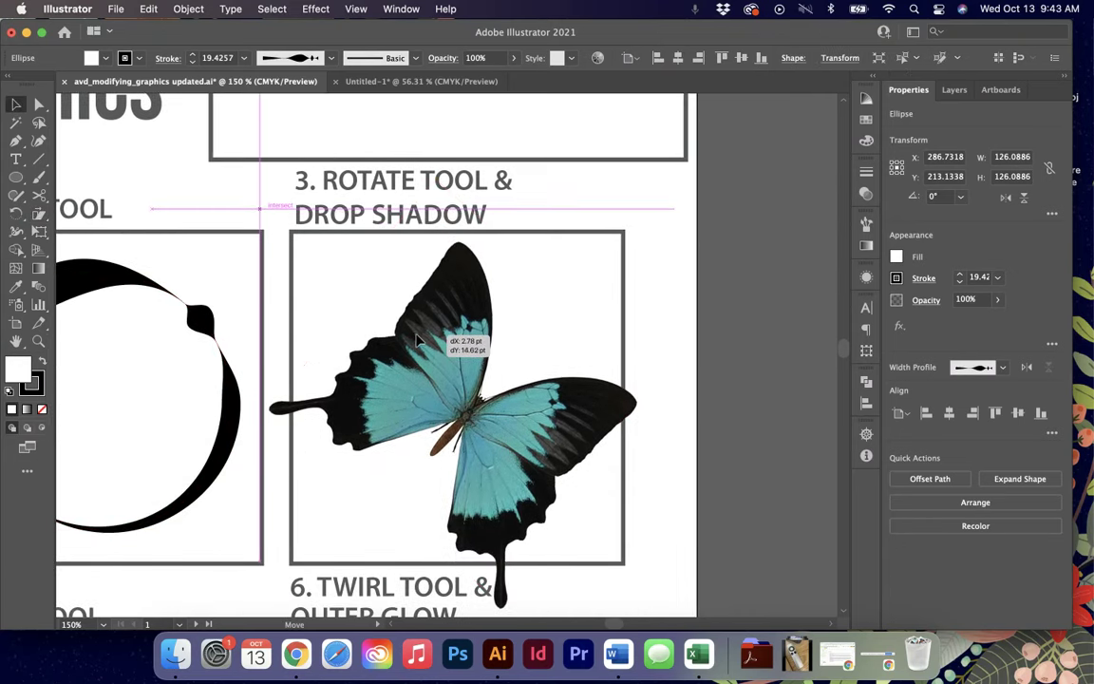
{"action": "left_click", "coordinate": [452, 337]}
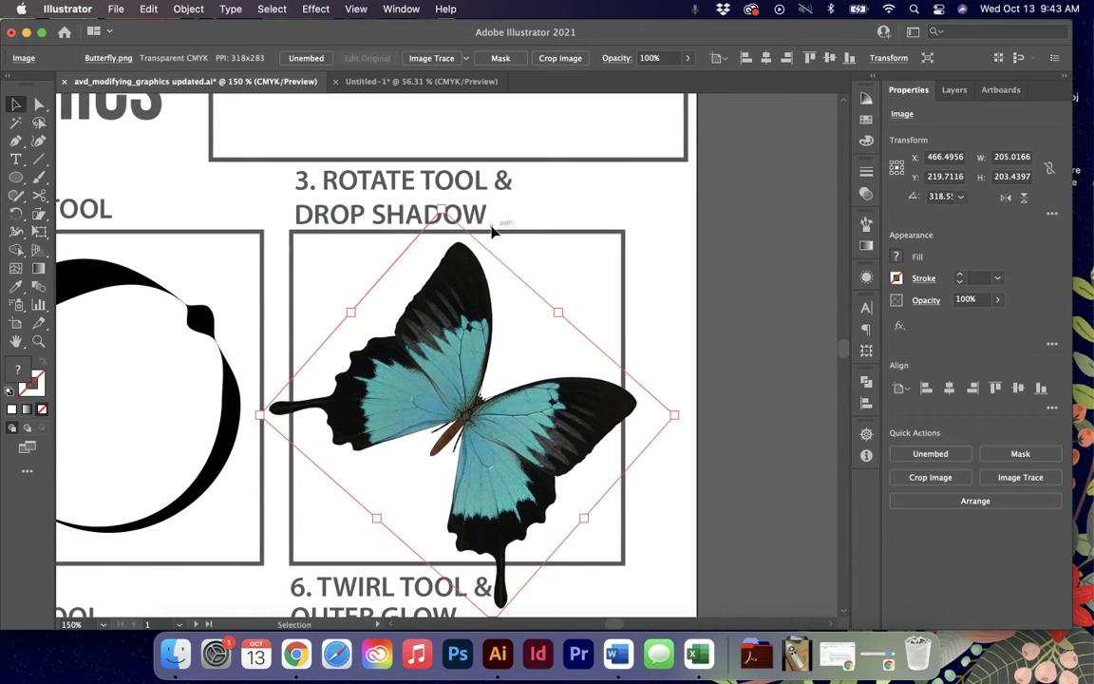
{"action": "left_click", "coordinate": [315, 8]}
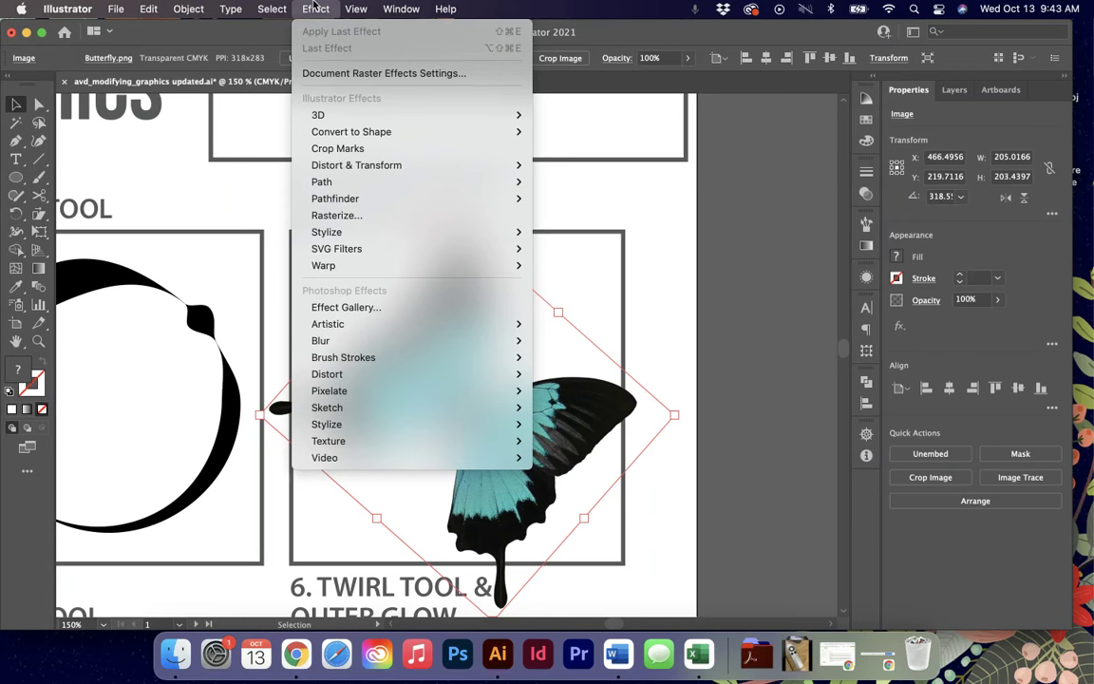
{"action": "mouse_move", "coordinate": [361, 237]}
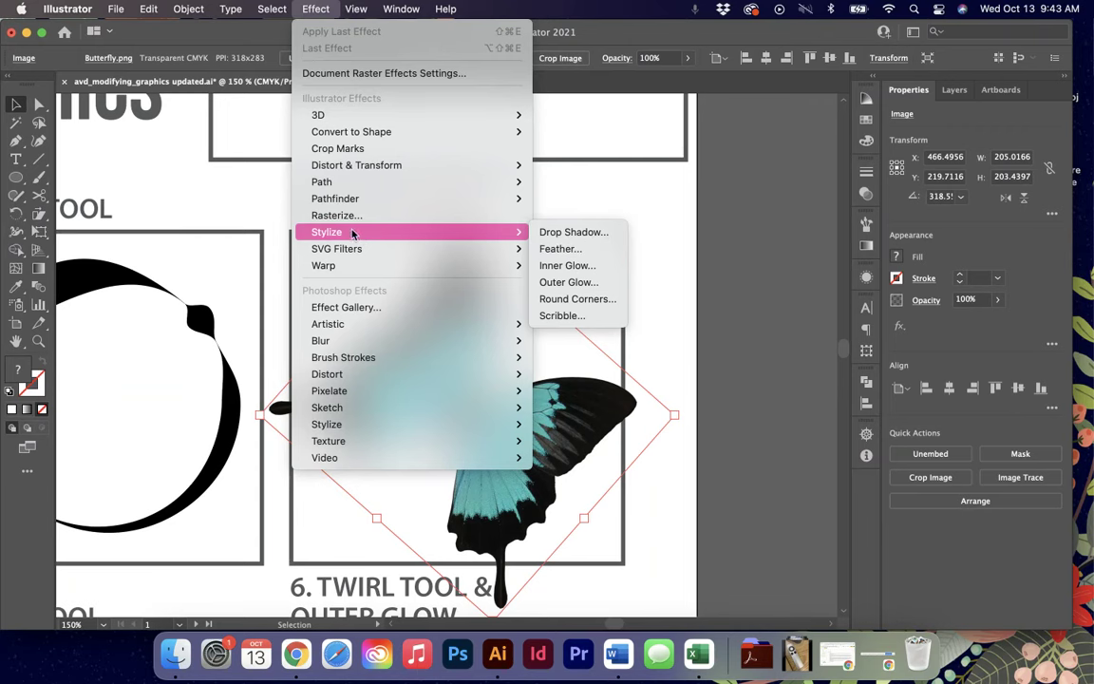
{"action": "mouse_move", "coordinate": [347, 428]}
{"action": "mouse_move", "coordinate": [371, 342]}
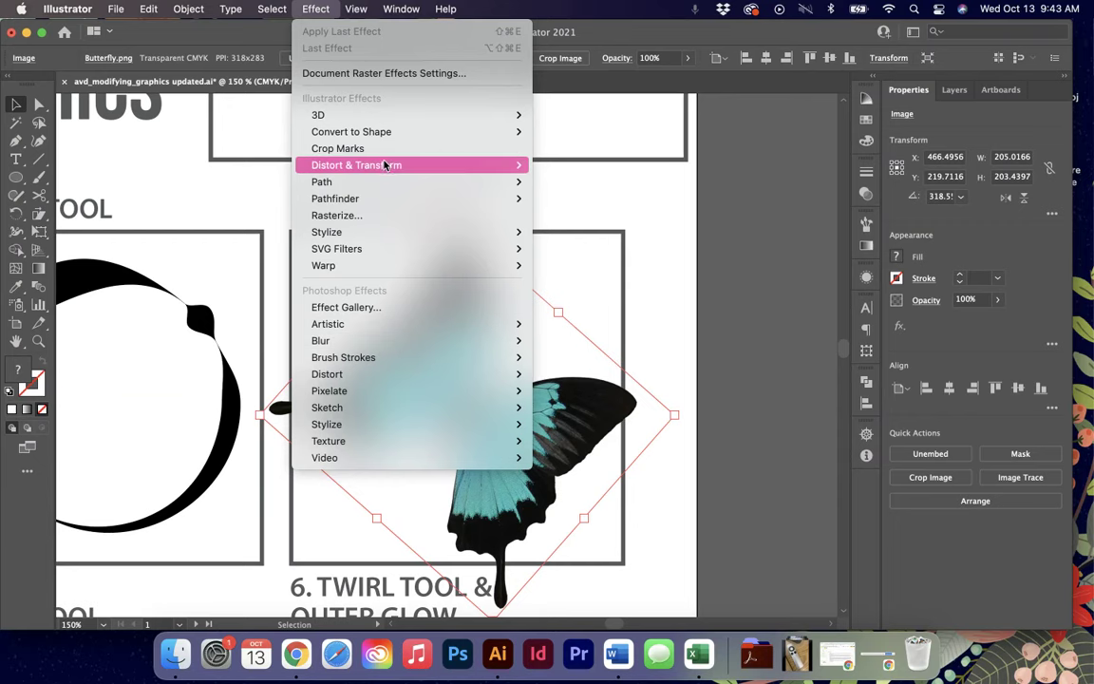
{"action": "mouse_move", "coordinate": [384, 164]}
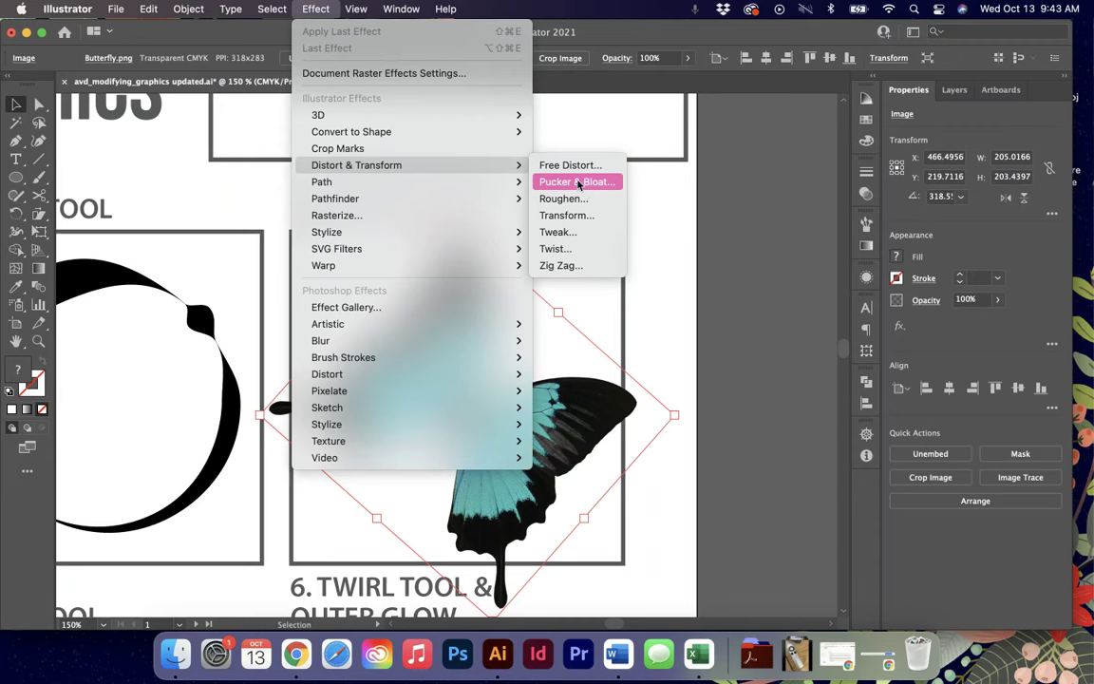
{"action": "mouse_move", "coordinate": [467, 181]}
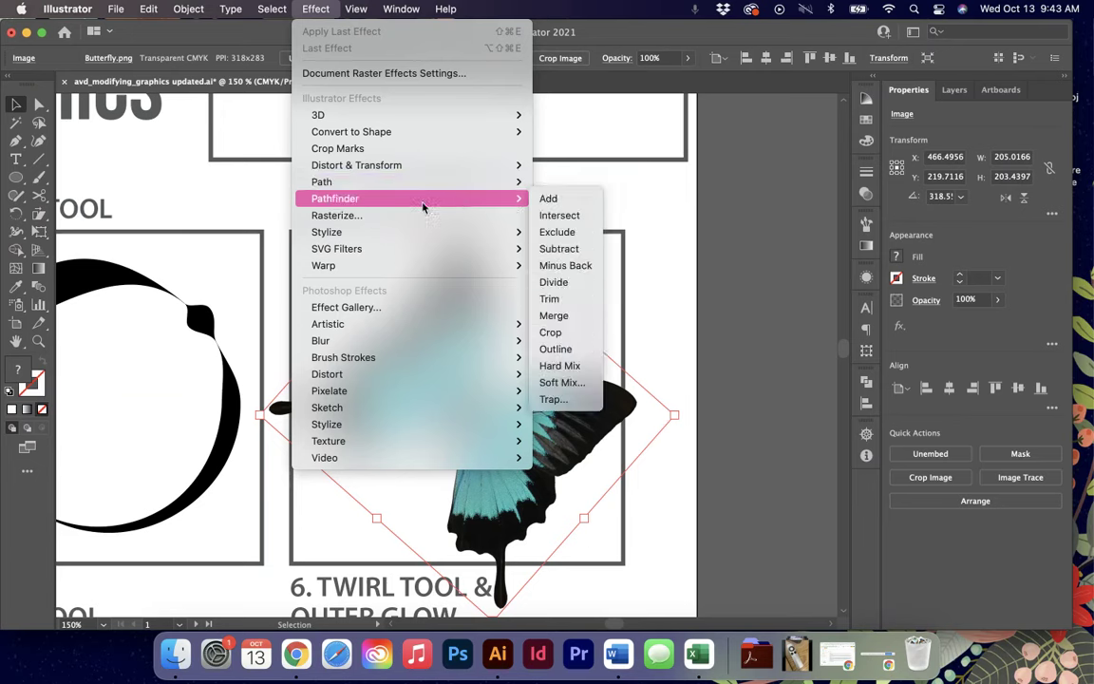
{"action": "mouse_move", "coordinate": [418, 232]}
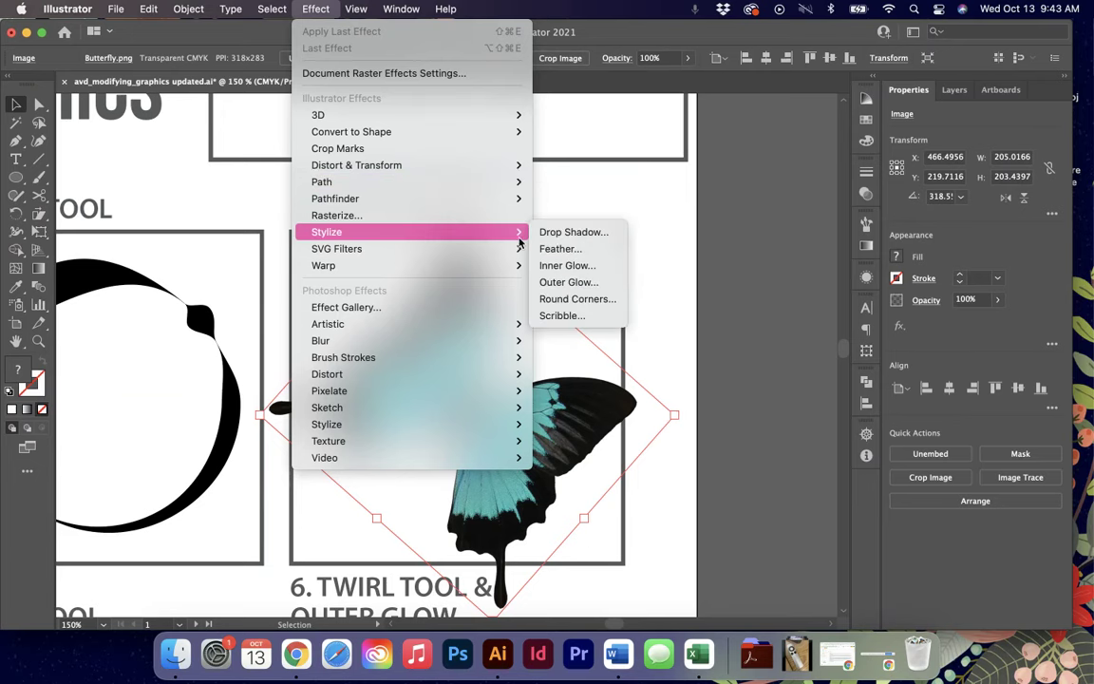
{"action": "left_click", "coordinate": [584, 233]}
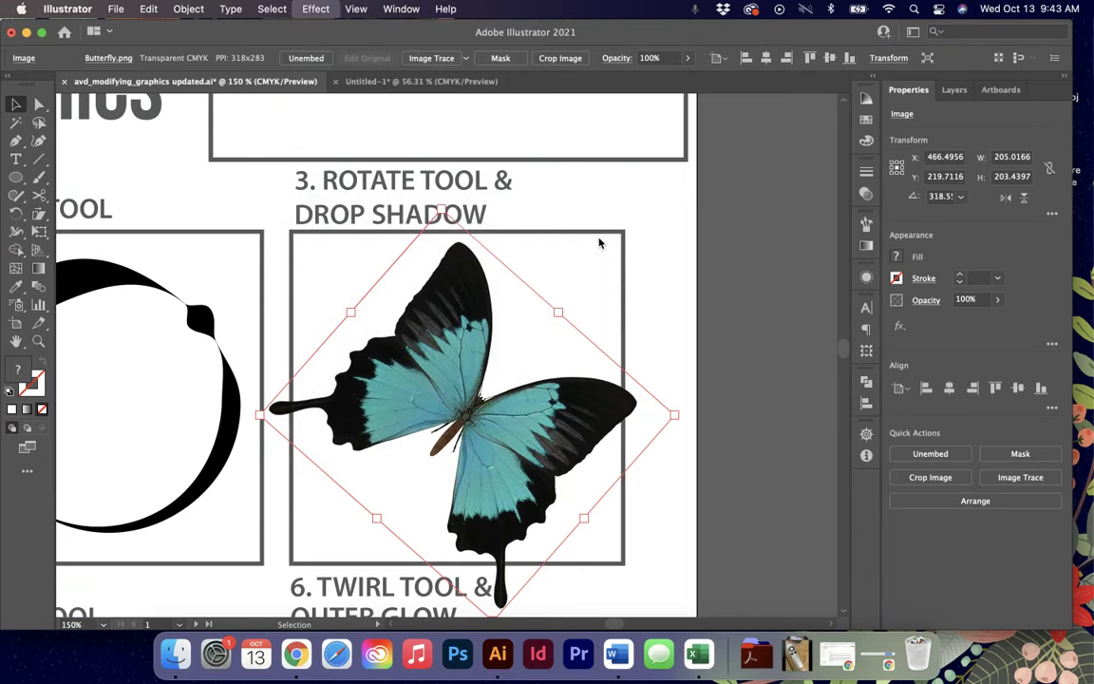
- Move the Drop Shadow dialog off the butterfly and toggle Preview off and back on
{"action": "left_click_drag", "start_coordinate": [875, 91], "coordinate": [535, 149]}
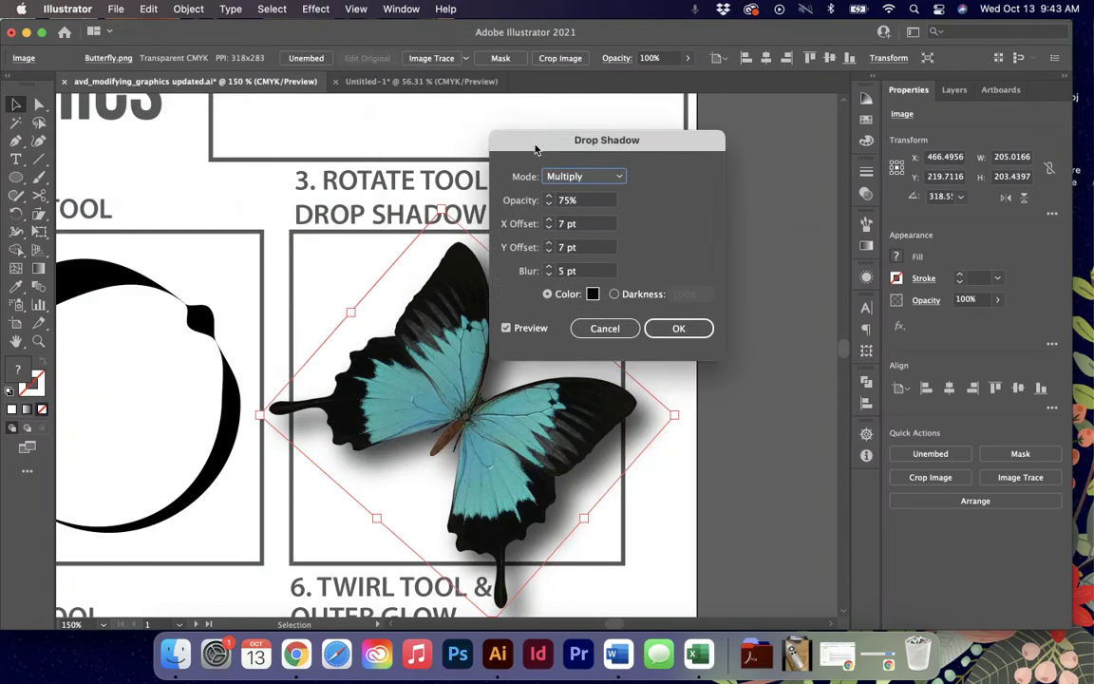
{"action": "left_click", "coordinate": [507, 329]}
{"action": "left_click", "coordinate": [507, 329]}
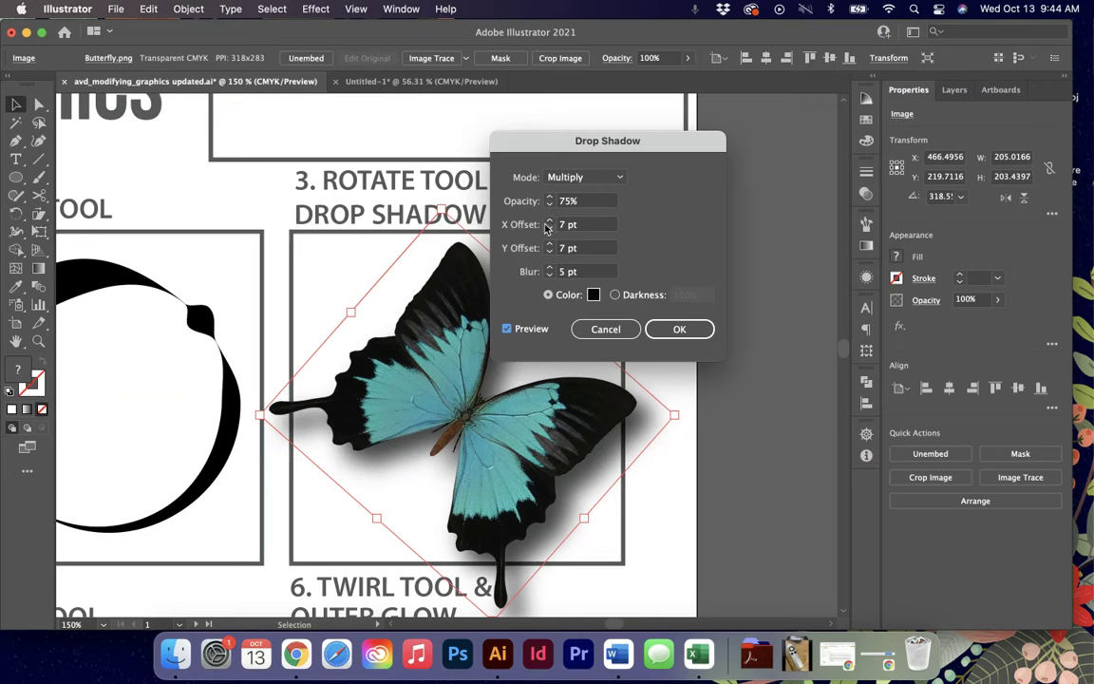
{"action": "left_click_drag", "start_coordinate": [506, 140], "coordinate": [571, 117]}
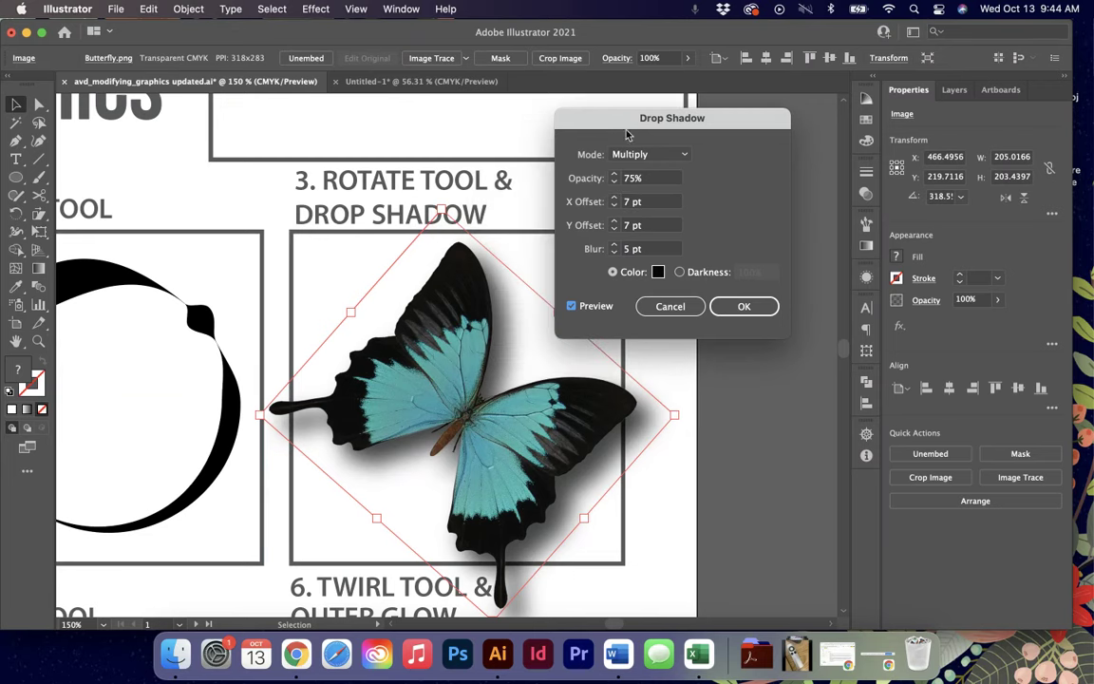
- Set X Offset 10 pt, Y Offset 12 pt and Blur 7 pt using the spinners
{"action": "left_click", "coordinate": [616, 201]}
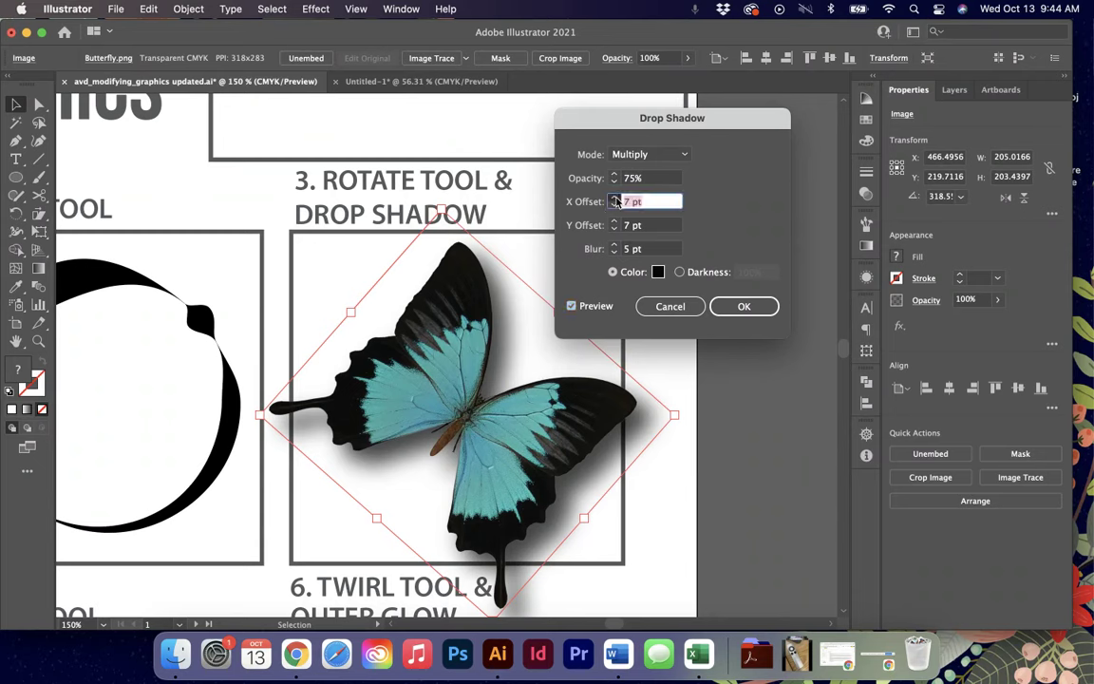
{"action": "left_click", "coordinate": [613, 197]}
{"action": "left_click", "coordinate": [613, 197]}
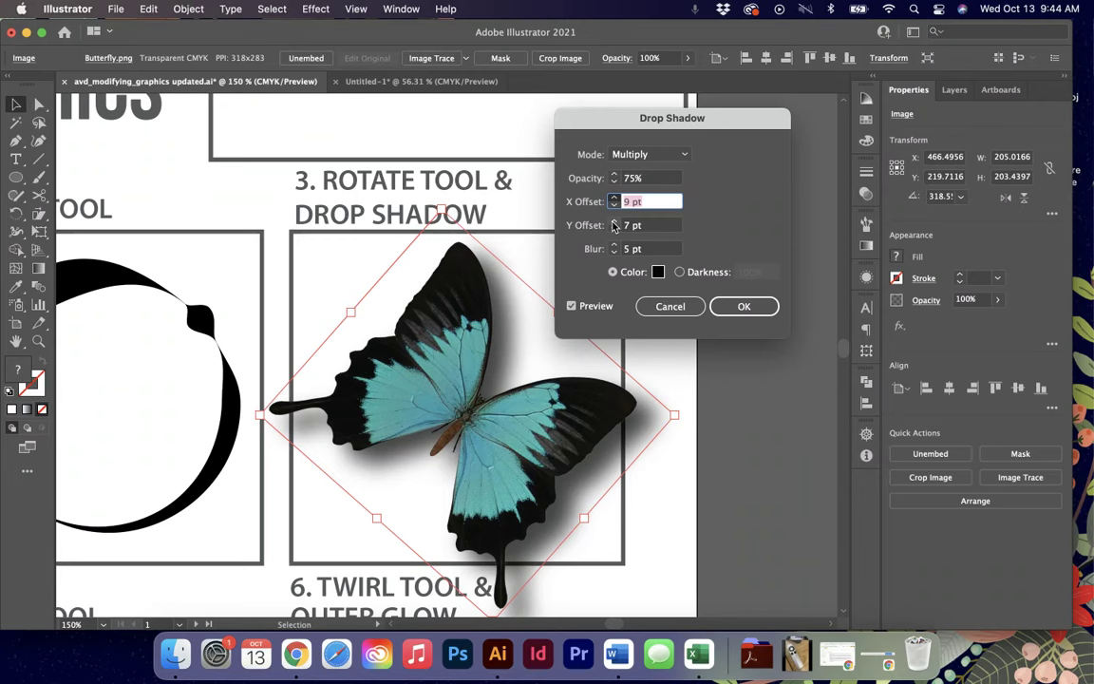
{"action": "left_click", "coordinate": [614, 225]}
{"action": "left_click", "coordinate": [615, 226]}
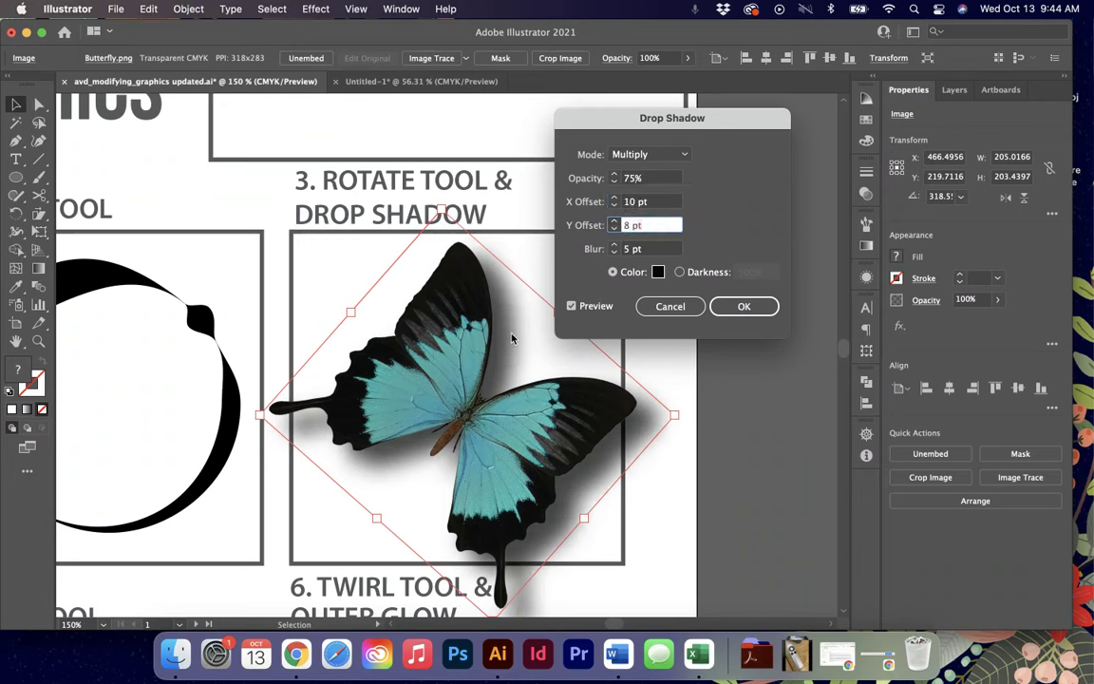
{"action": "left_click", "coordinate": [614, 221]}
{"action": "left_click", "coordinate": [614, 221]}
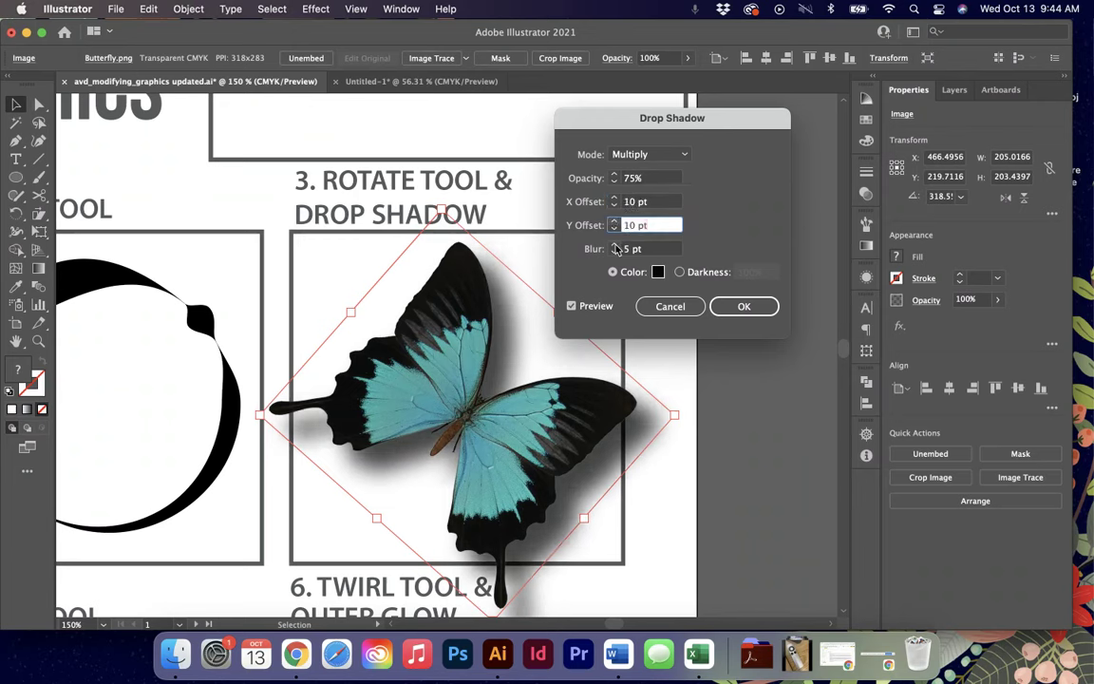
{"action": "left_click", "coordinate": [615, 249]}
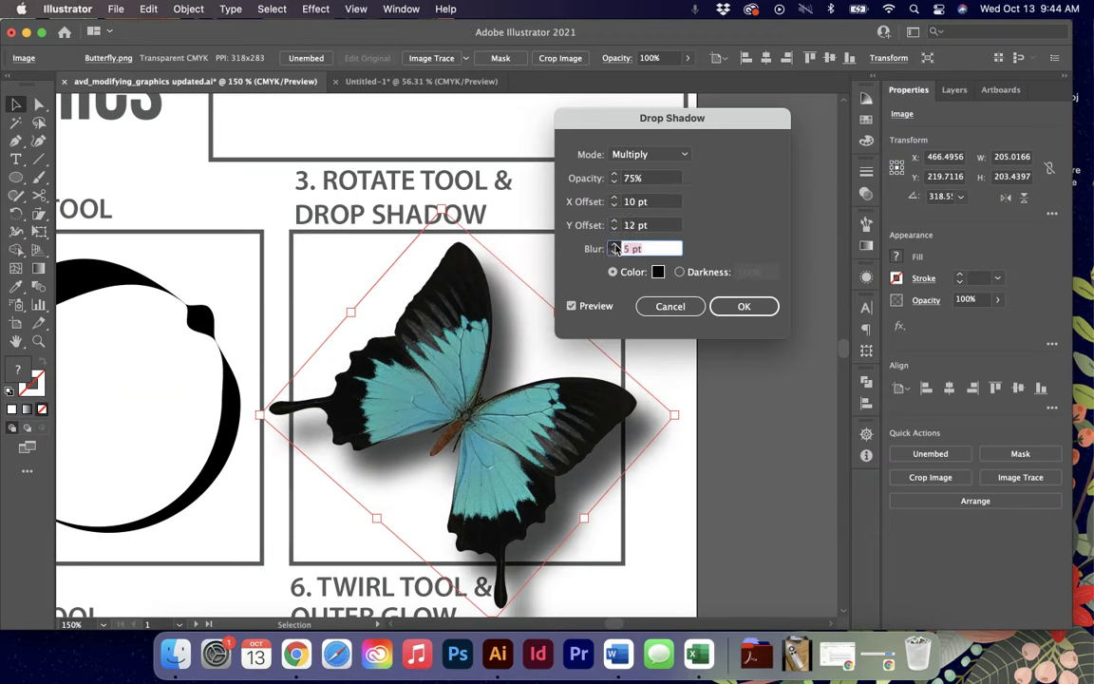
{"action": "left_click", "coordinate": [616, 247]}
{"action": "left_click", "coordinate": [616, 245]}
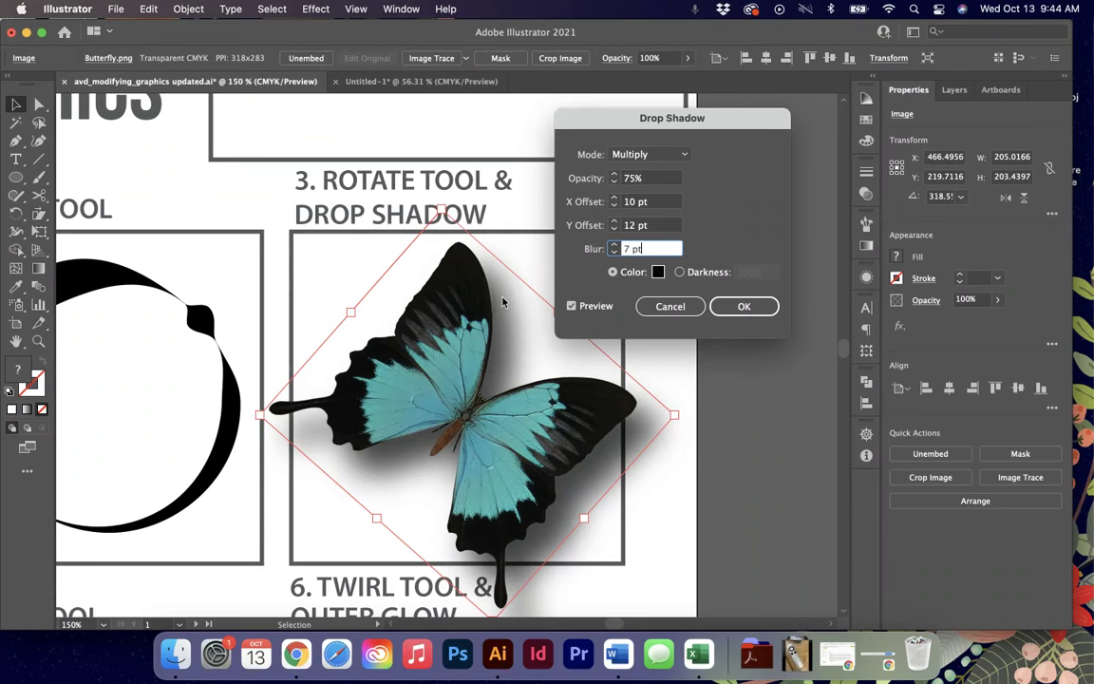
- Enter 2 pt X and Y offsets and a 2 pt blur in the Drop Shadow dialog
{"action": "double_click", "coordinate": [629, 202]}
{"action": "type", "text": "2"}
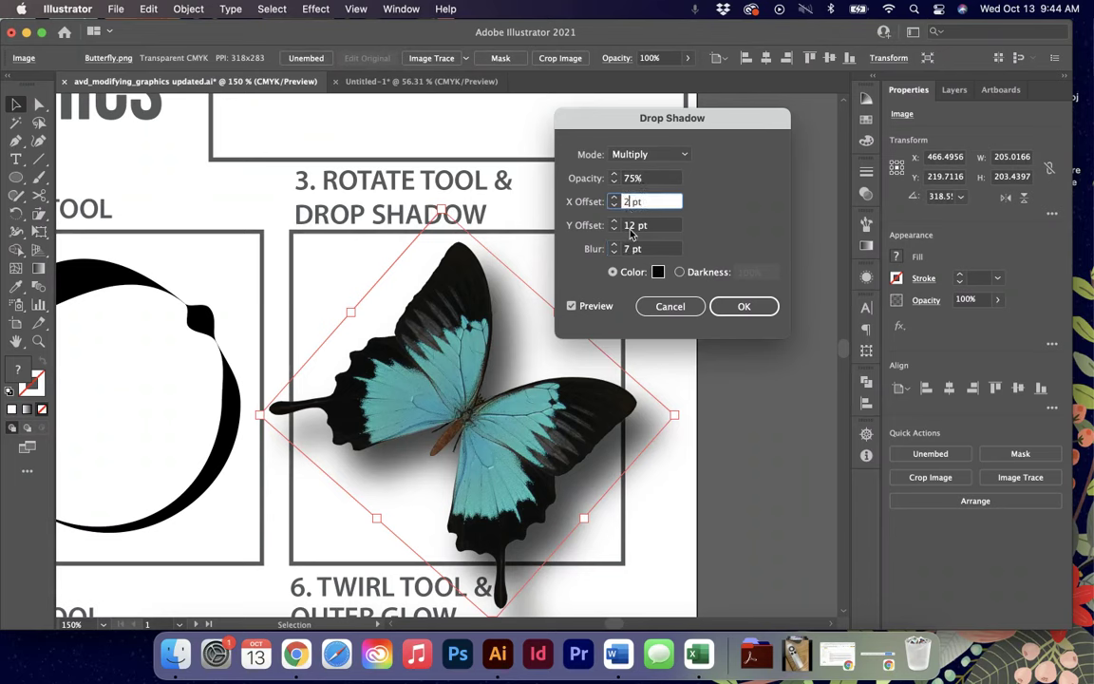
{"action": "key", "text": "Tab"}
{"action": "type", "text": "2"}
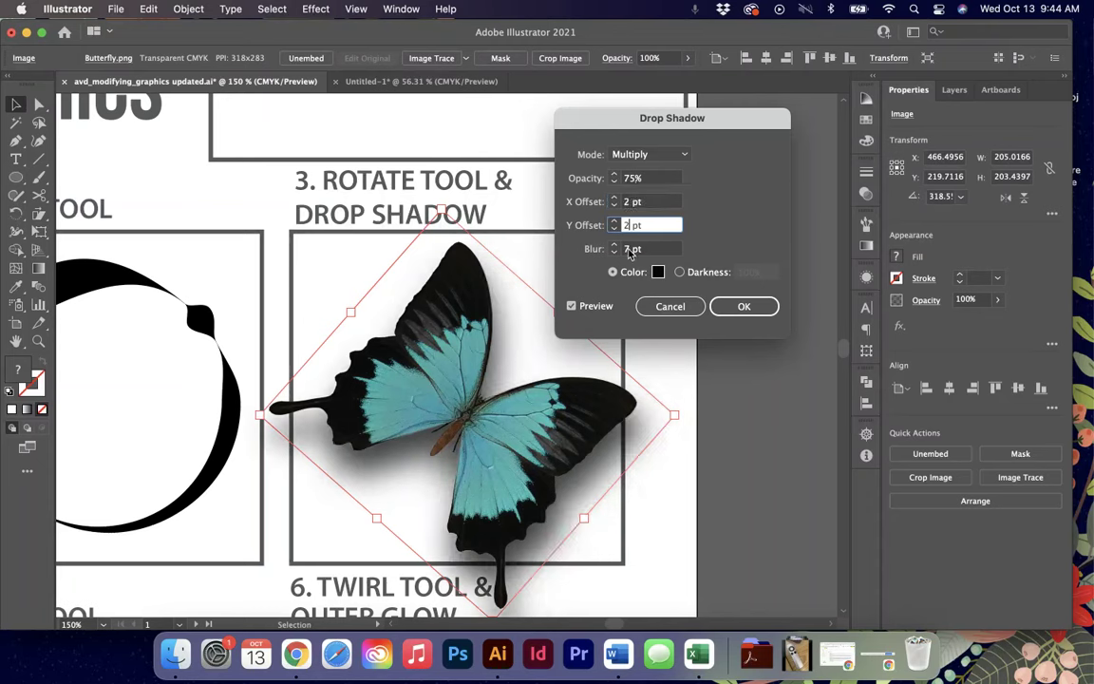
{"action": "key", "text": "Tab"}
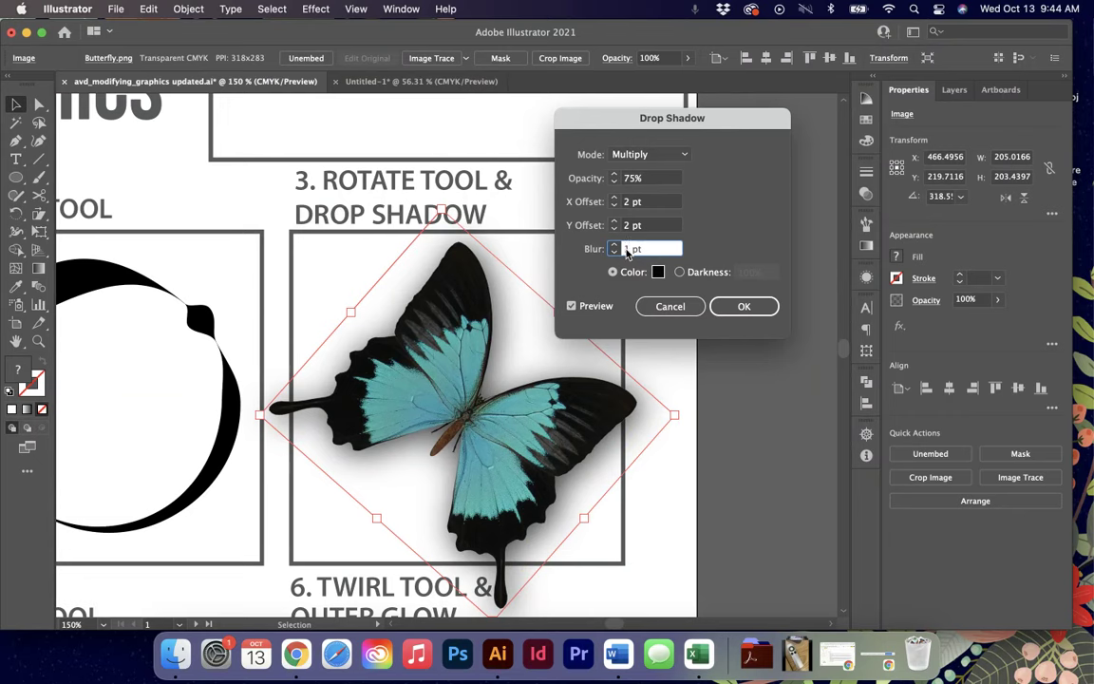
{"action": "type", "text": "1"}
{"action": "key", "text": "Tab"}
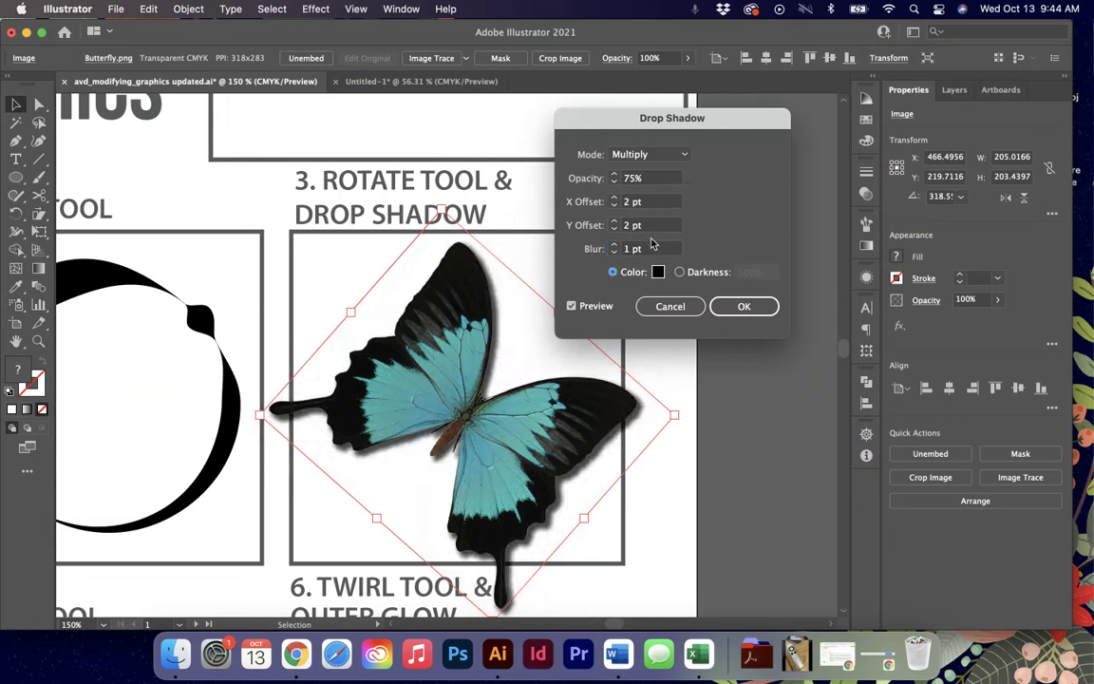
{"action": "left_click", "coordinate": [613, 245]}
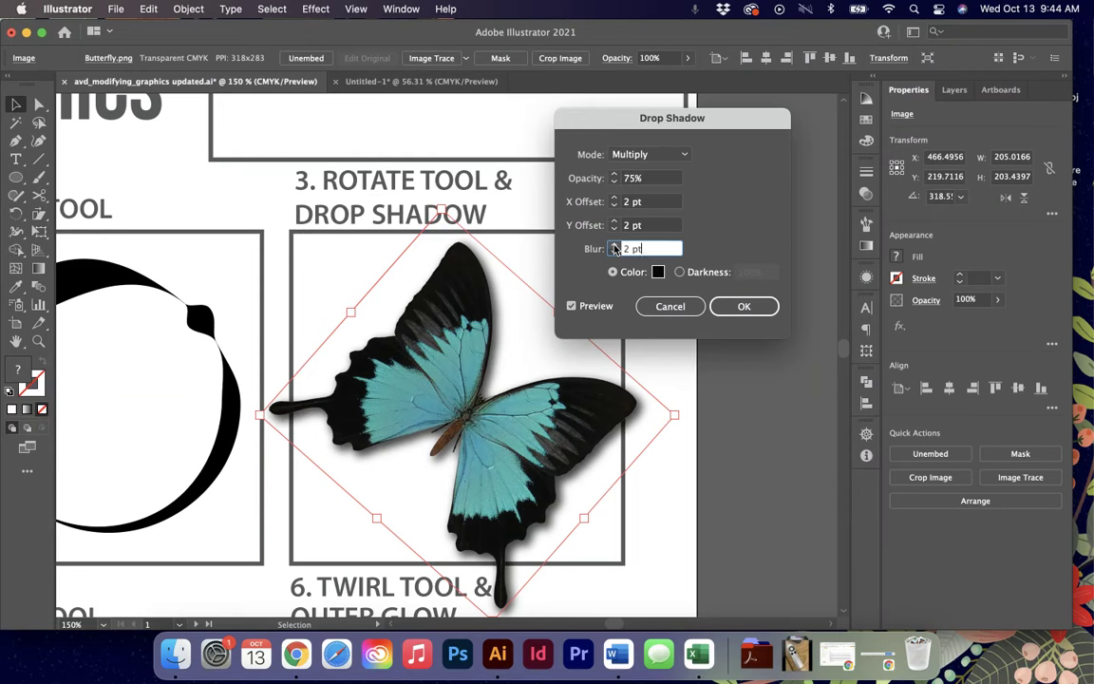
- Make both shadow offsets negative, at −2 pt
{"action": "left_click", "coordinate": [623, 204]}
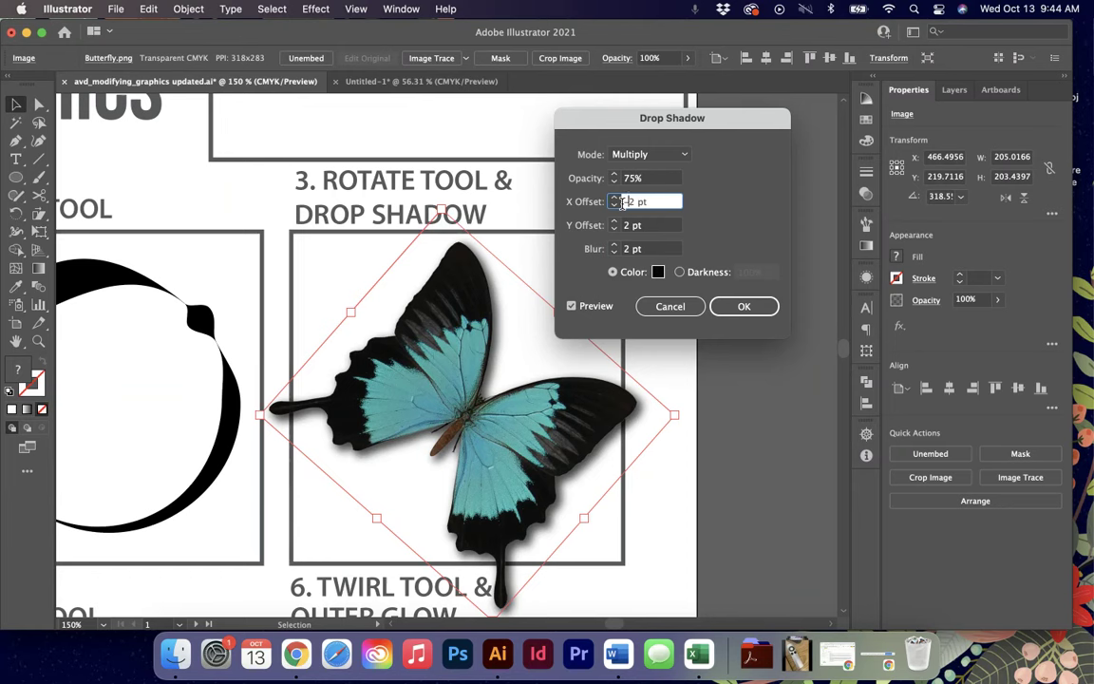
{"action": "type", "text": "-"}
{"action": "left_click", "coordinate": [625, 226]}
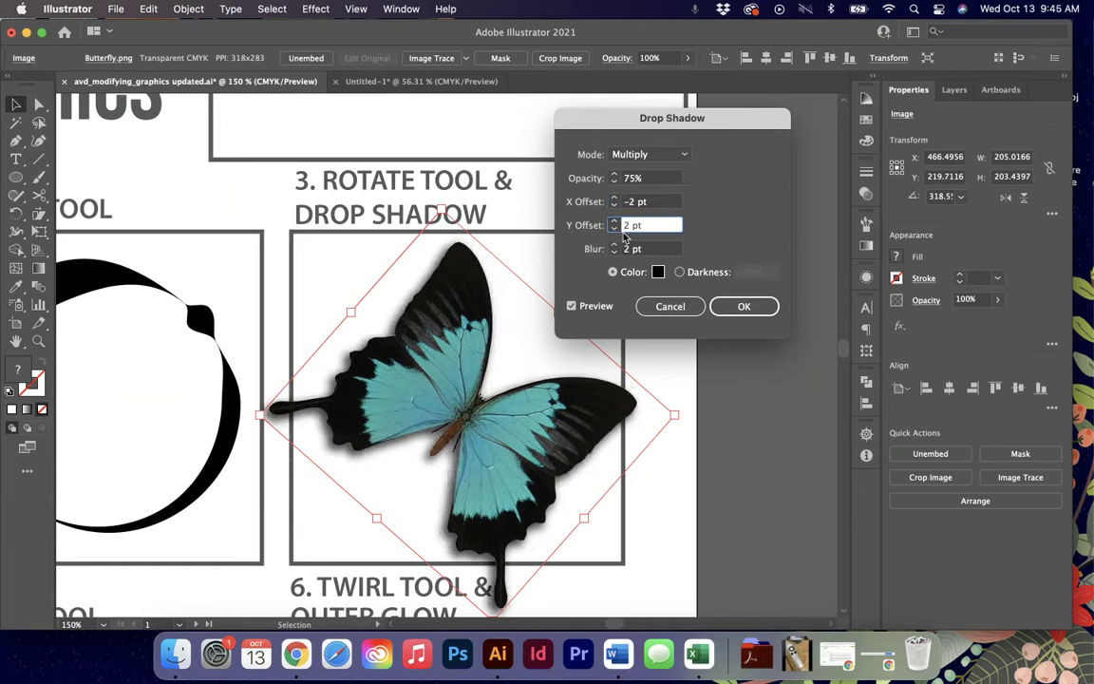
{"action": "type", "text": "-"}
{"action": "key", "text": "Tab"}
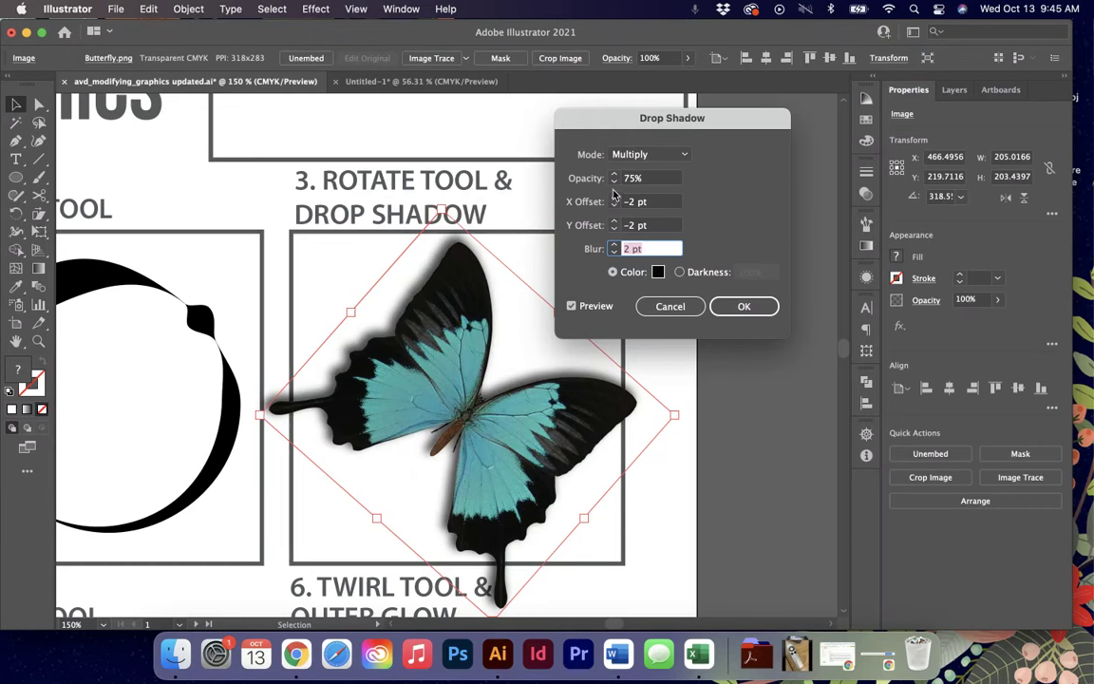
- Set the shadow opacity to 75% and apply the drop shadow
{"action": "left_click", "coordinate": [655, 183]}
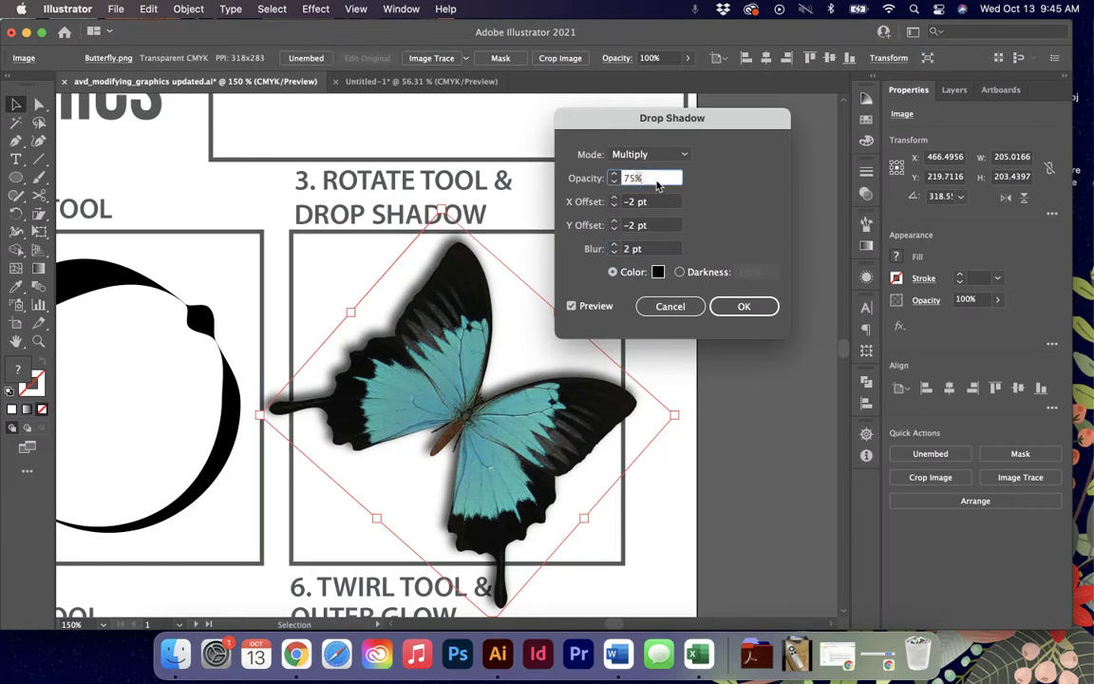
{"action": "type", "text": "20"}
{"action": "key", "text": "Tab"}
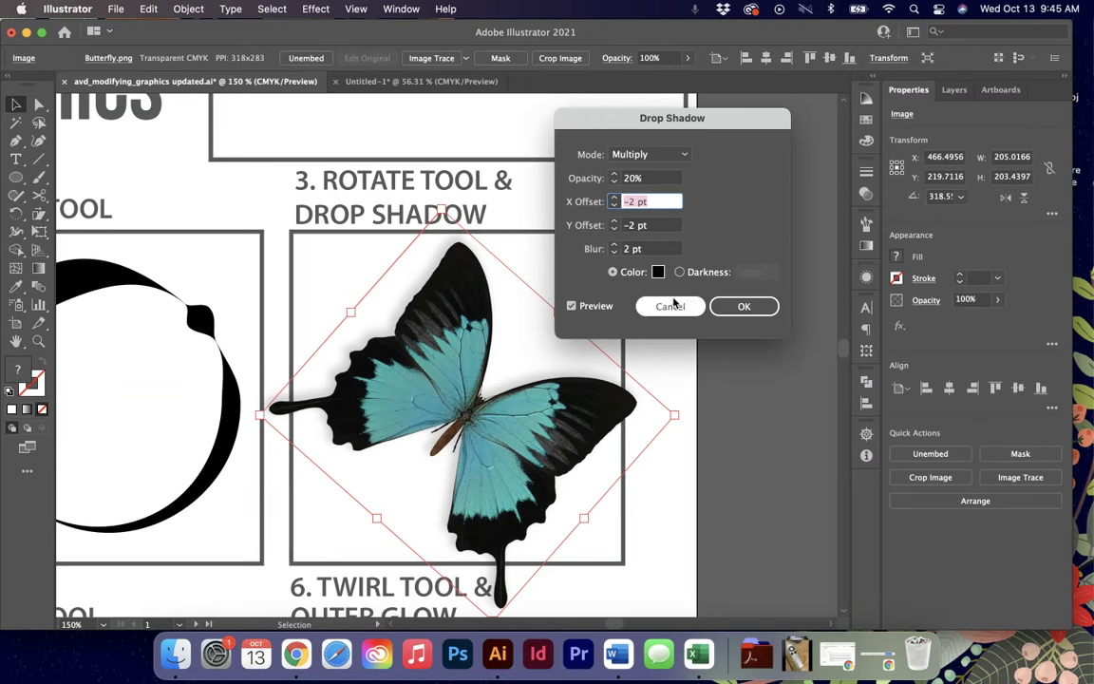
{"action": "left_click", "coordinate": [649, 178]}
{"action": "type", "text": "75"}
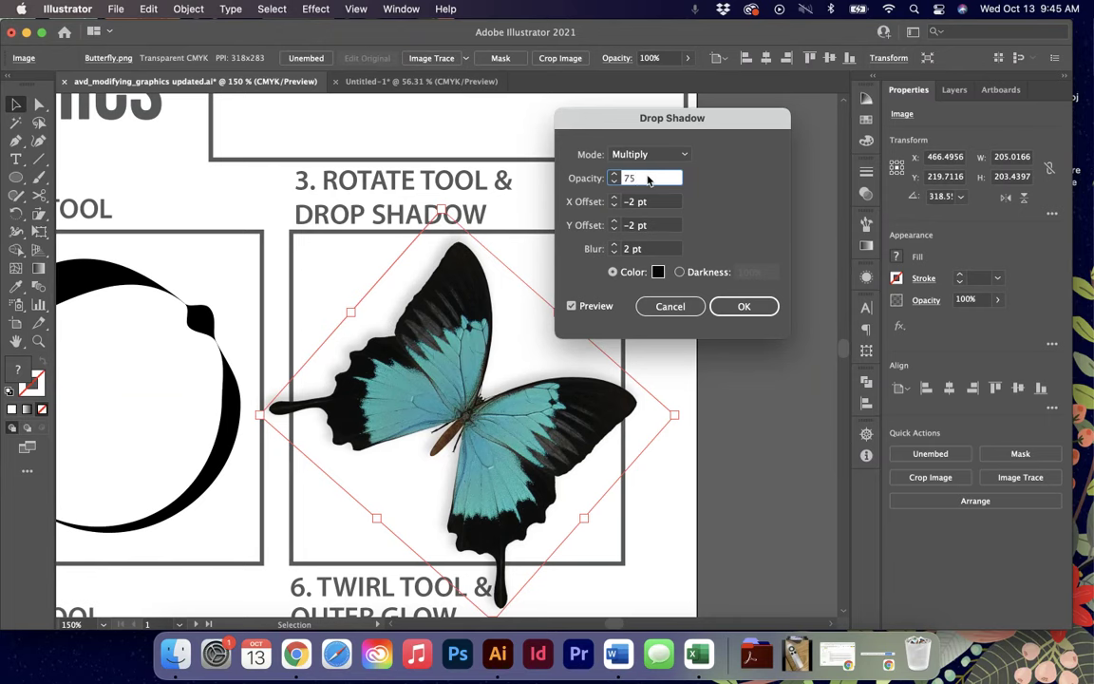
{"action": "key", "text": "Tab"}
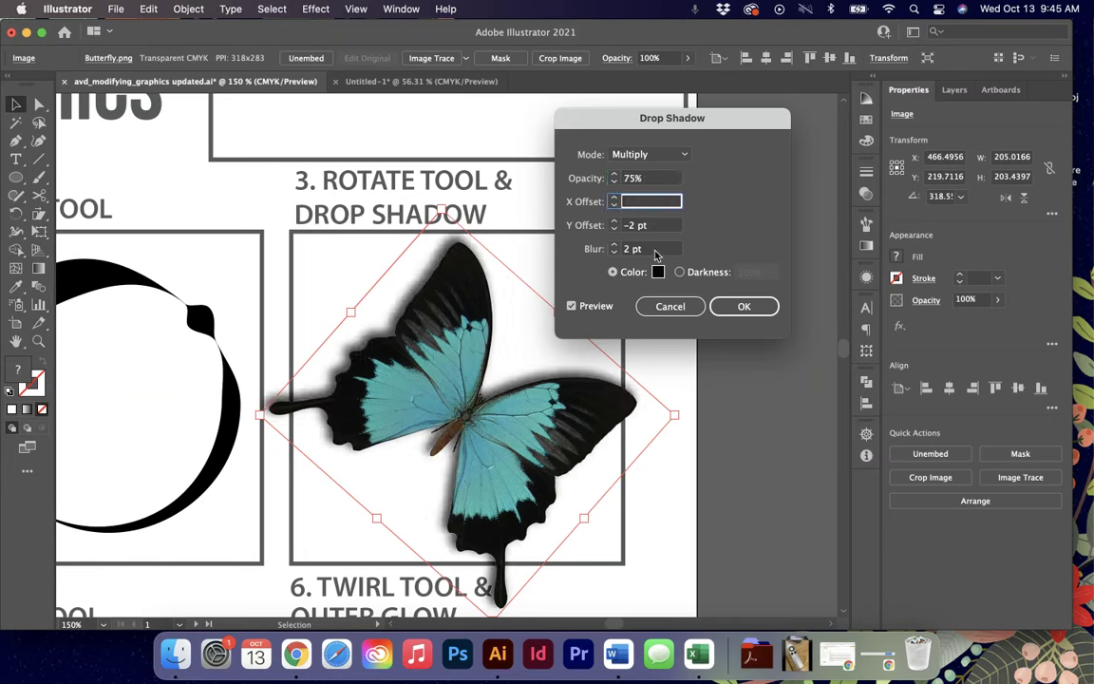
{"action": "left_click", "coordinate": [745, 306]}
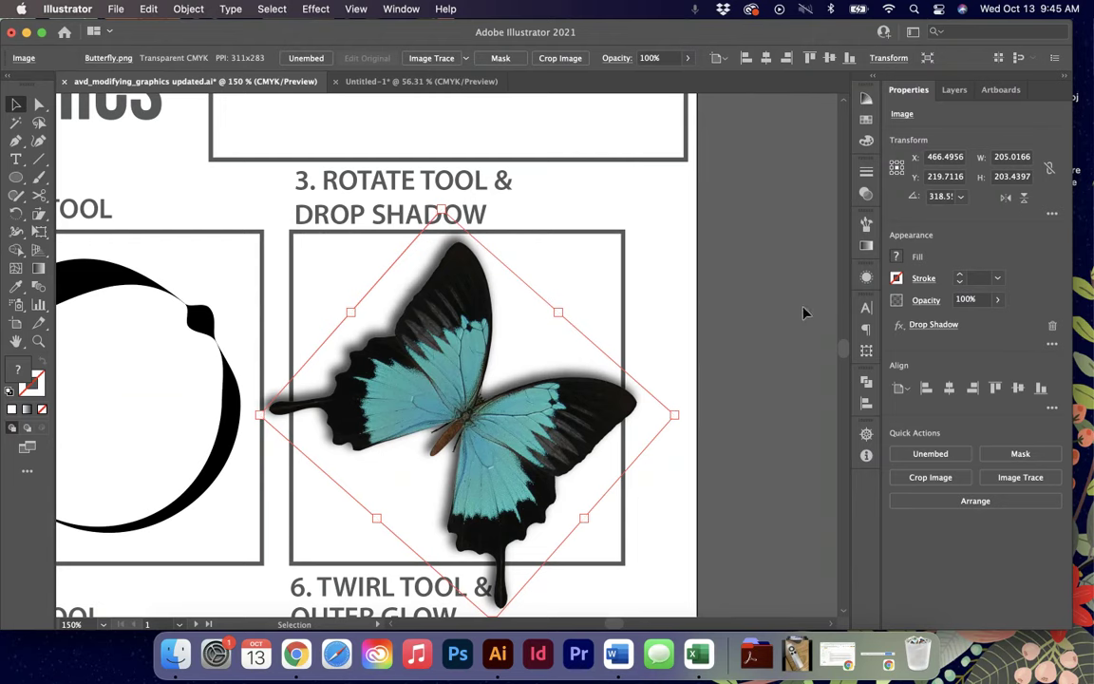
- Open Window > Appearance and select the butterfly to show its Drop Shadow entry
{"action": "left_click", "coordinate": [381, 7]}
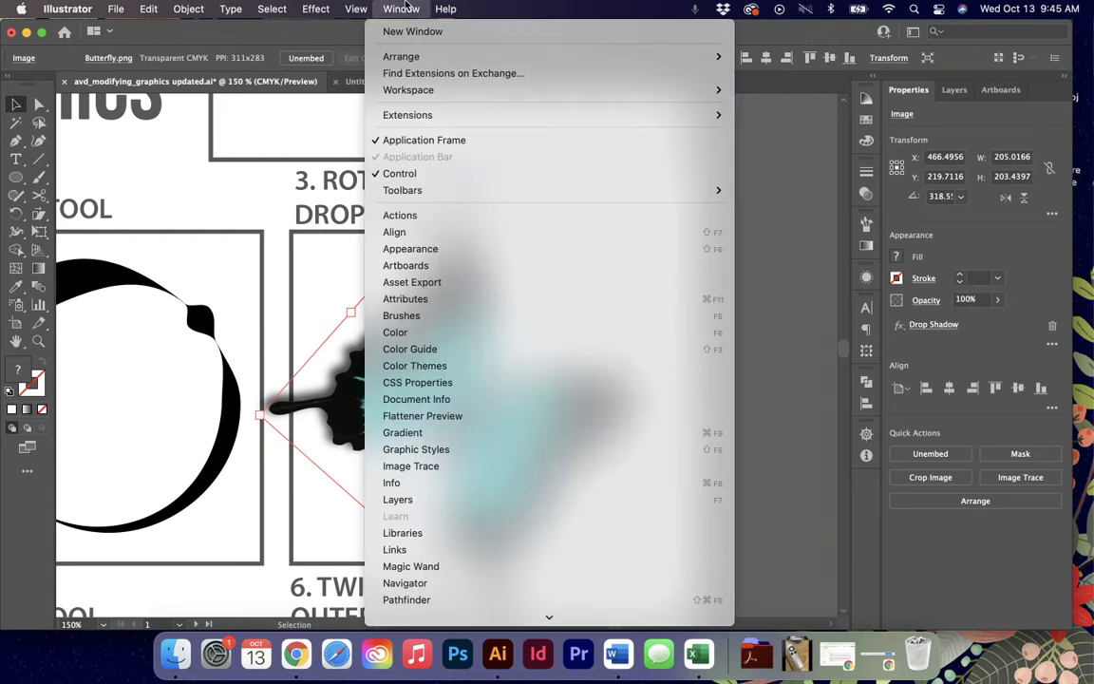
{"action": "left_click", "coordinate": [451, 251]}
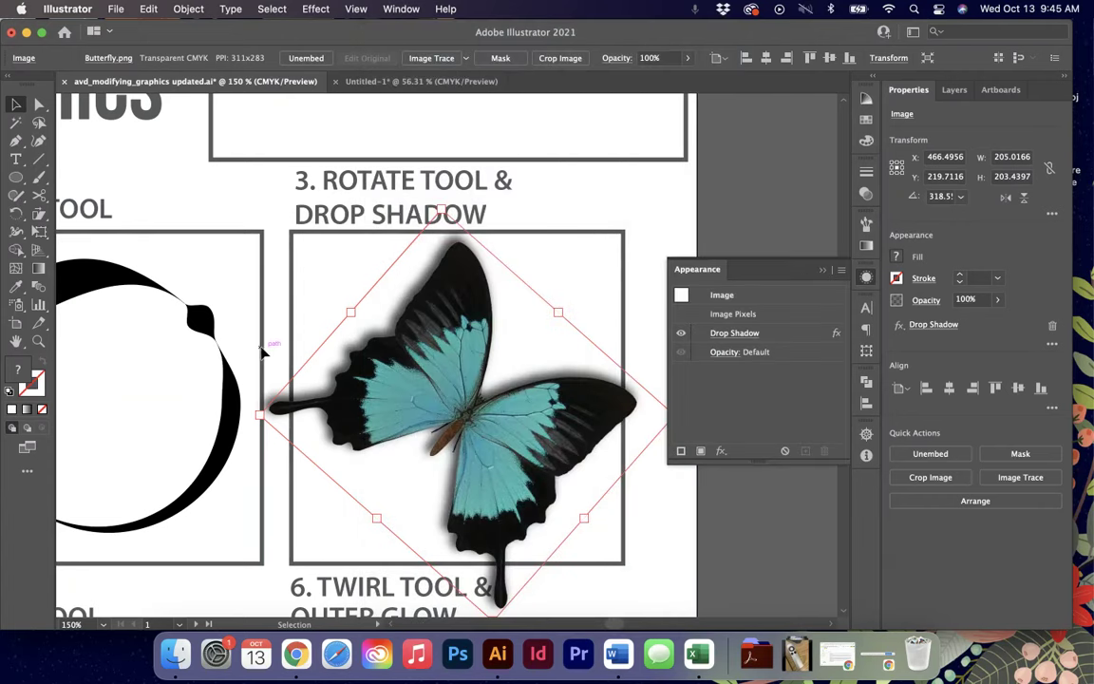
{"action": "left_click", "coordinate": [217, 349]}
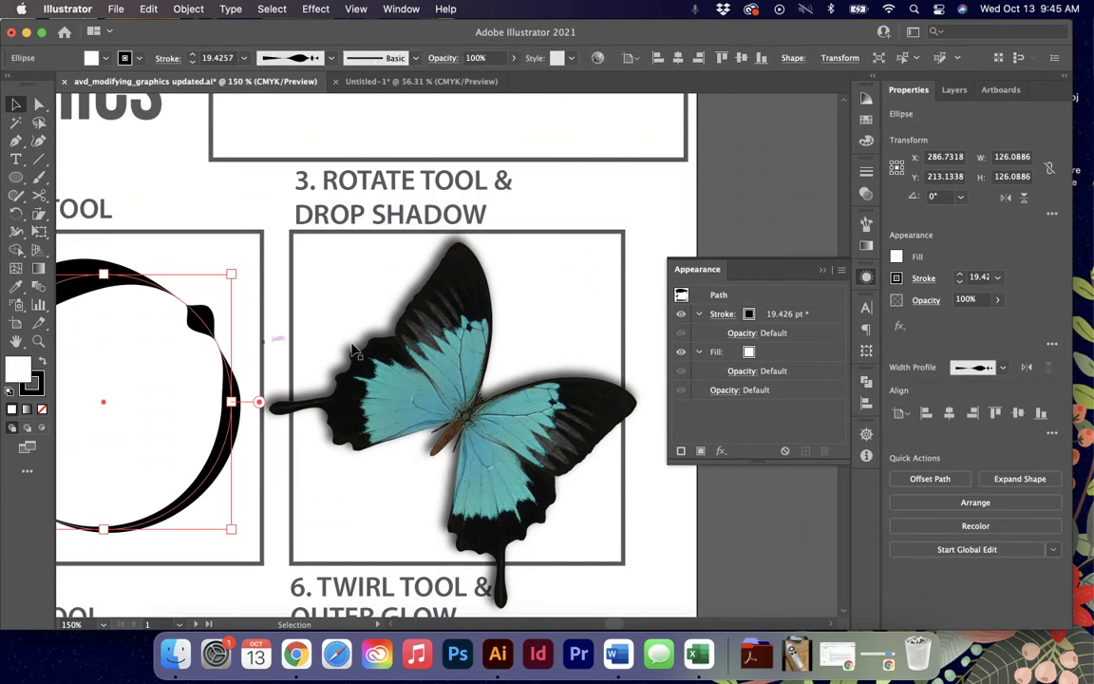
{"action": "left_click", "coordinate": [525, 362]}
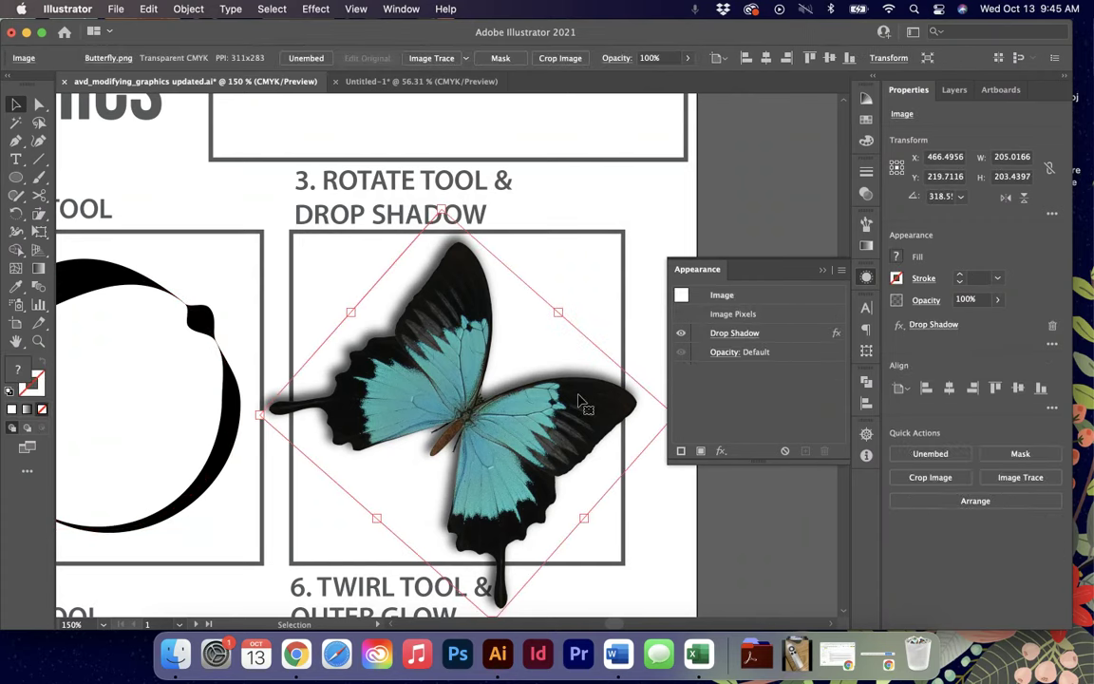
- Reopen the butterfly's Drop Shadow and change the X and Y offsets to 2 pt
{"action": "left_click", "coordinate": [721, 336]}
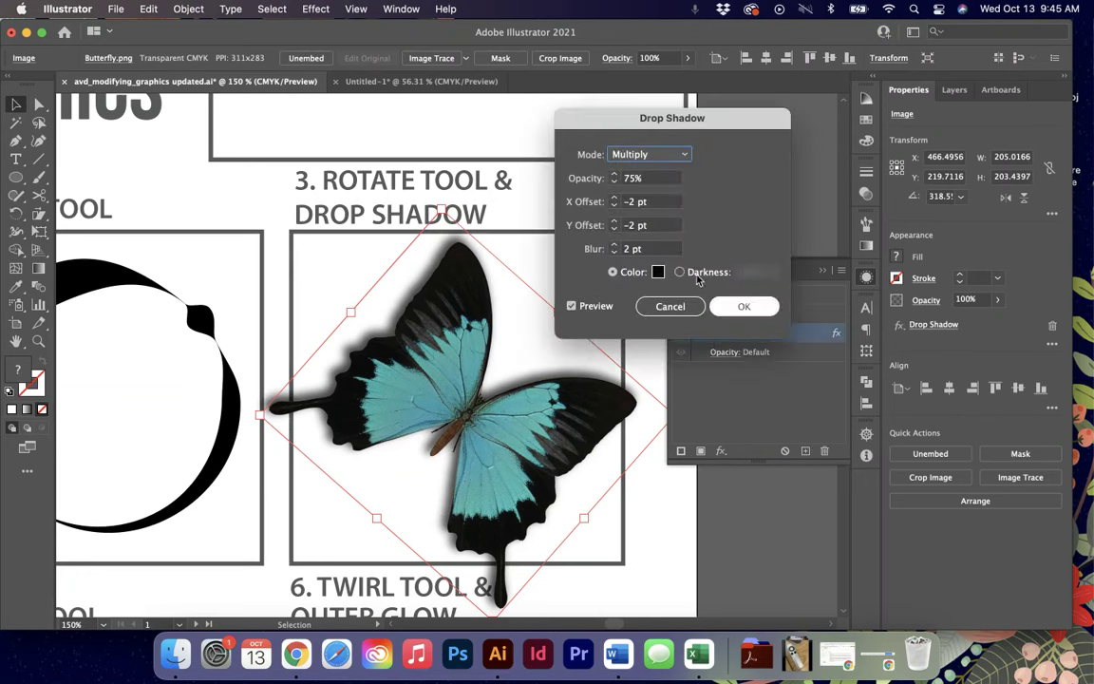
{"action": "left_click", "coordinate": [629, 202]}
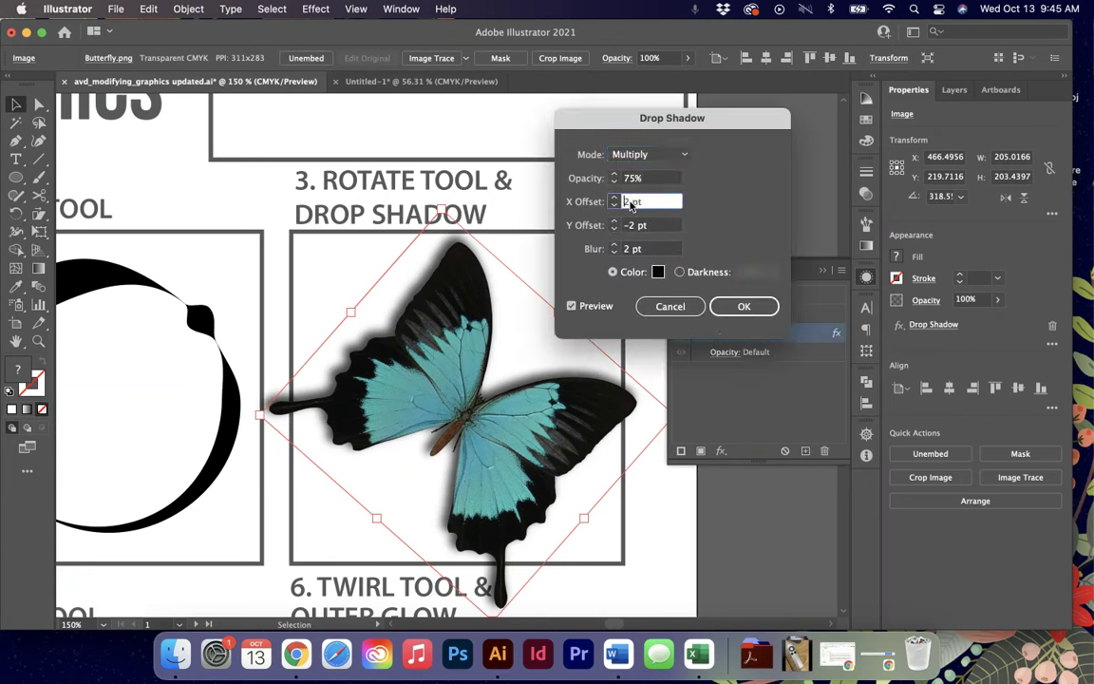
{"action": "left_click", "coordinate": [630, 226]}
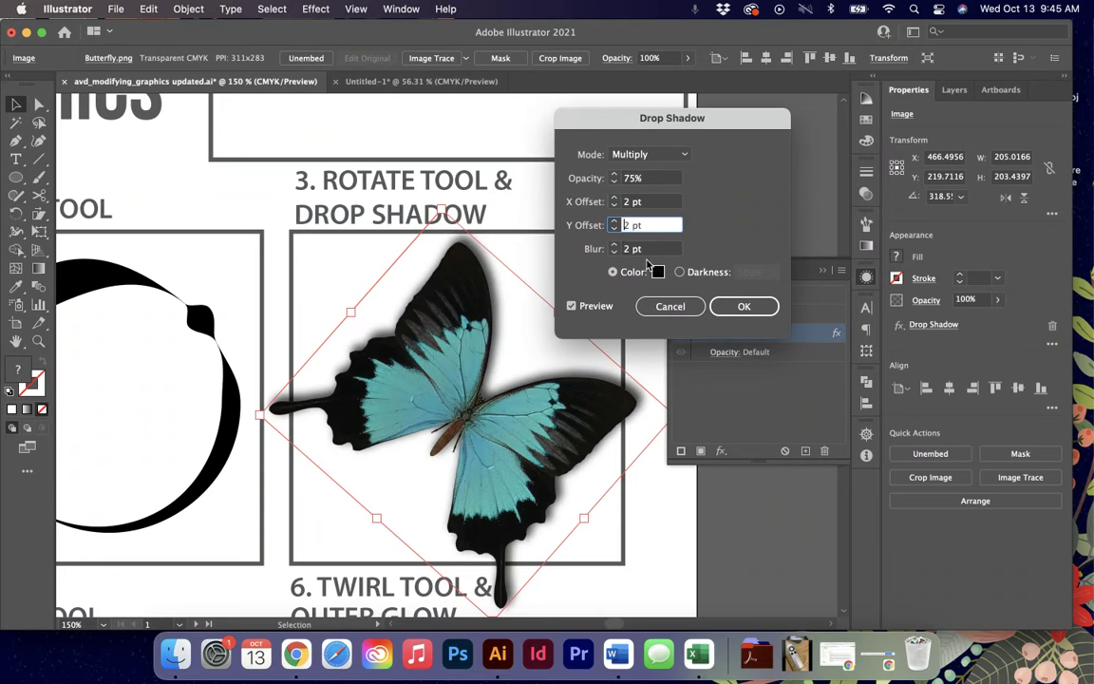
{"action": "type", "text": "0"}
{"action": "key", "text": "Tab"}
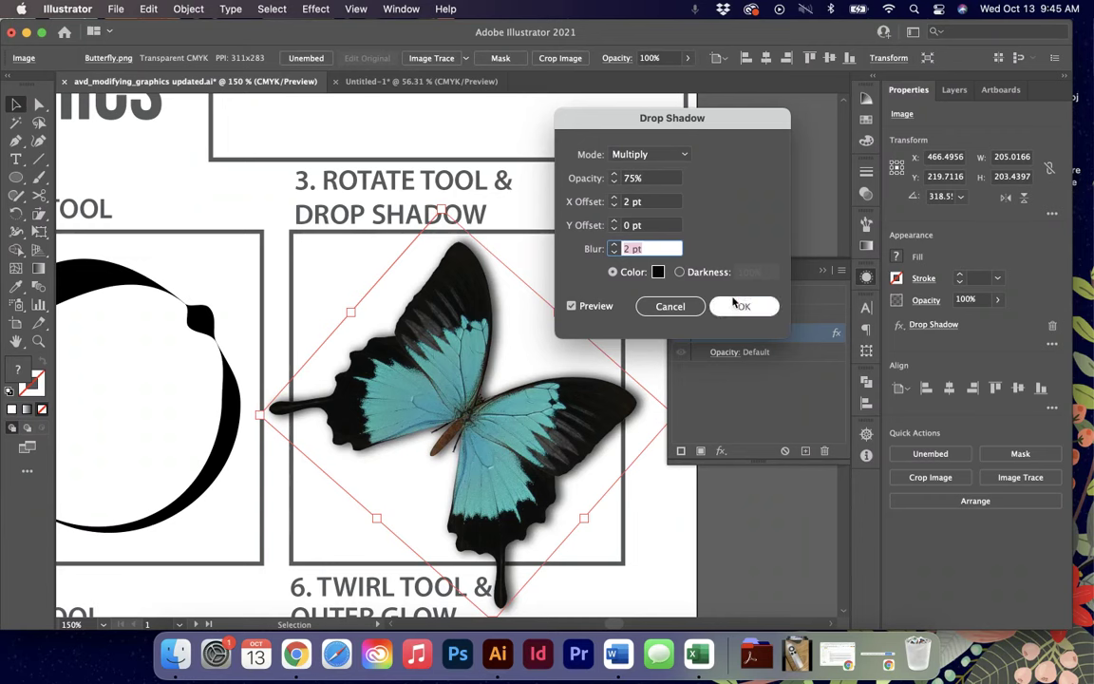
{"action": "left_click", "coordinate": [632, 226]}
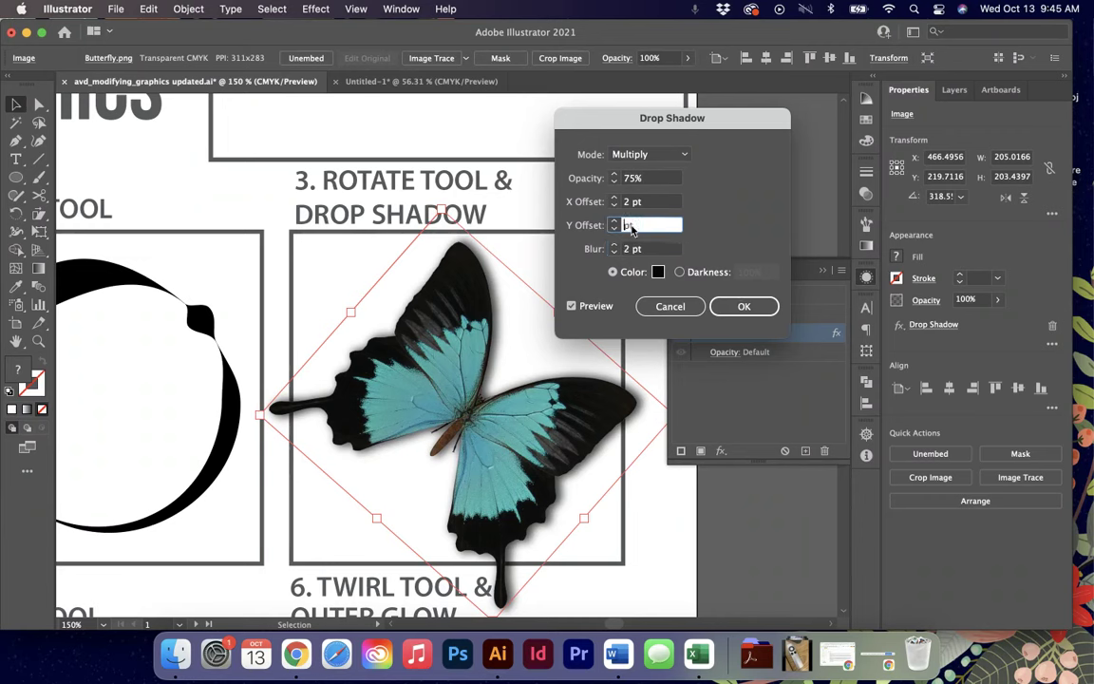
{"action": "left_click", "coordinate": [744, 311]}
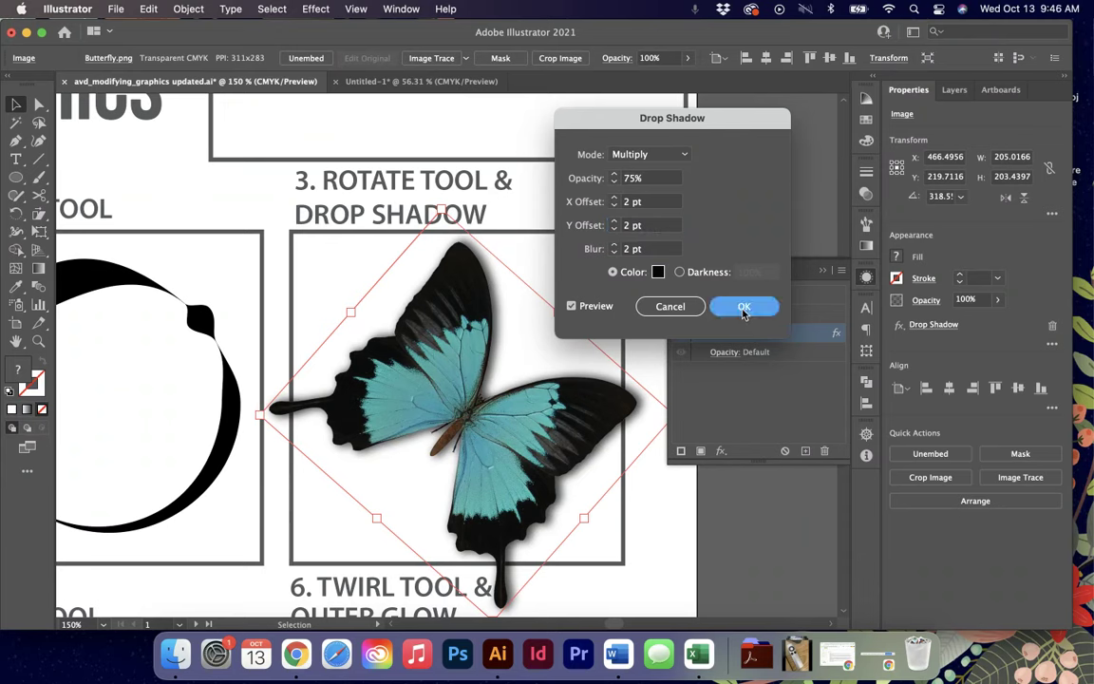
- Hide the Drop Shadow effect and show it again to compare
{"action": "left_click", "coordinate": [682, 334]}
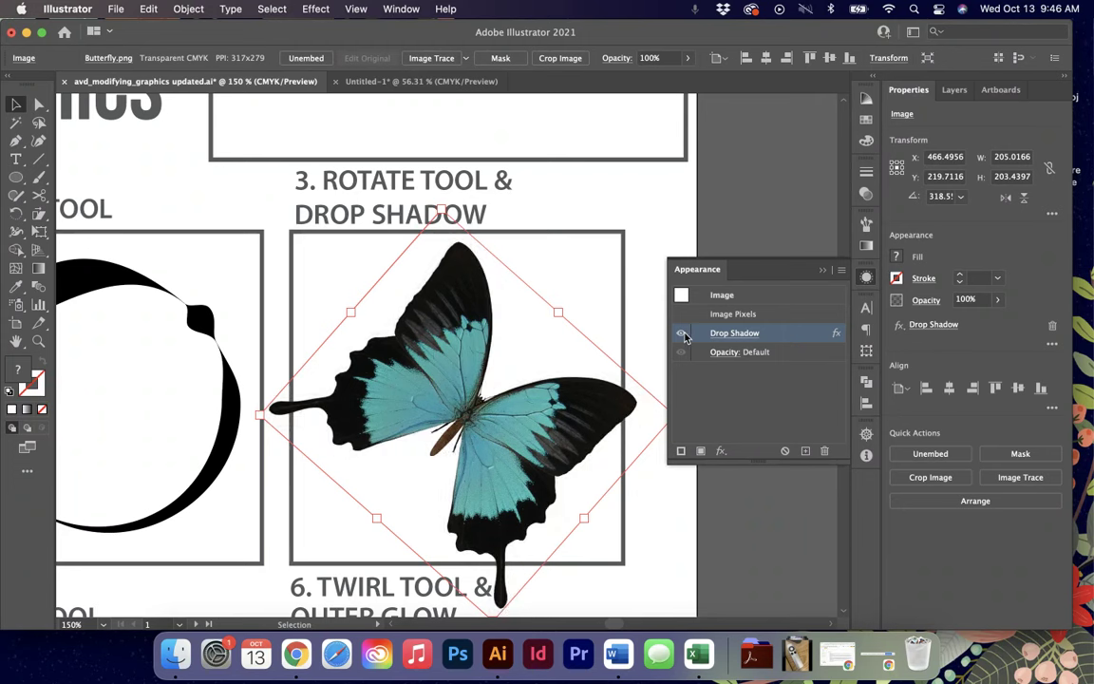
{"action": "left_click", "coordinate": [682, 334]}
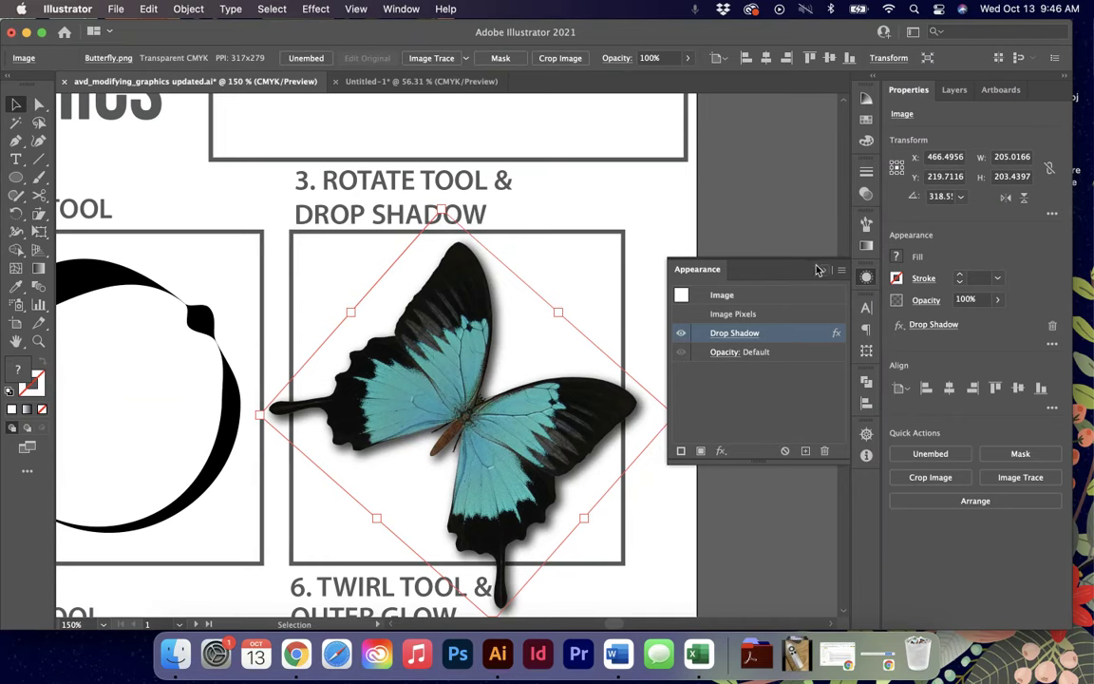
{"action": "scroll", "coordinate": [422, 337], "scroll_direction": "up", "scroll_amount": 3}
{"action": "scroll", "coordinate": [423, 337], "scroll_direction": "left", "scroll_amount": 2}
- Fit the whole worksheet in view, then move to the blank Untitled-1 document
{"action": "scroll", "coordinate": [422, 339], "scroll_direction": "up", "scroll_amount": 2}
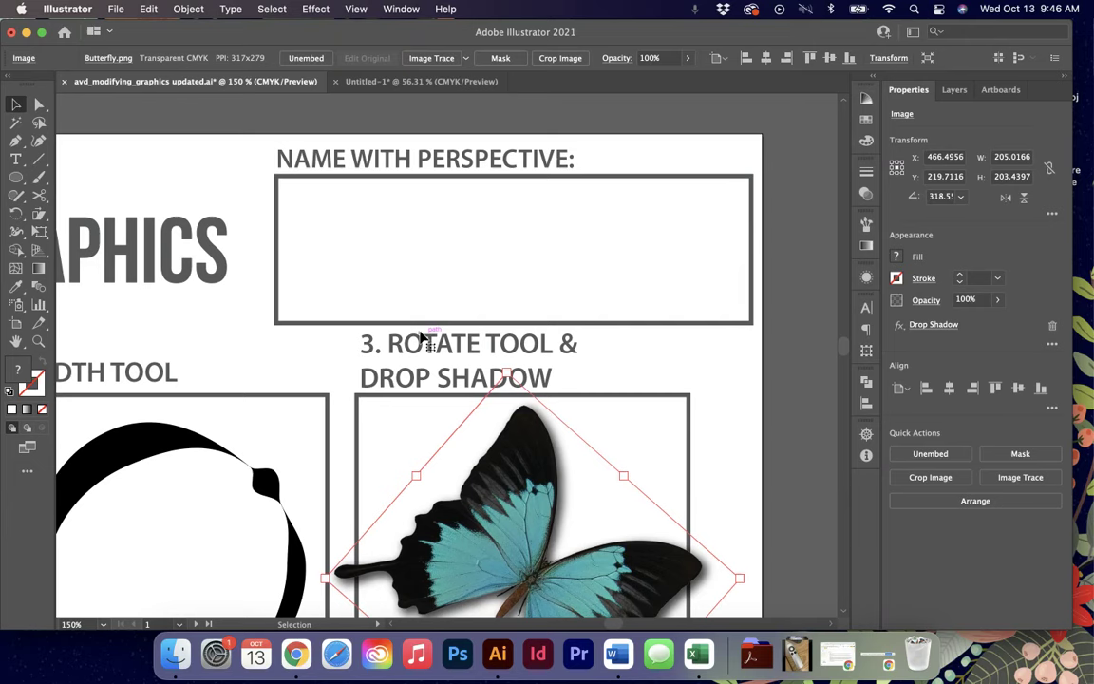
{"action": "left_click", "coordinate": [385, 82]}
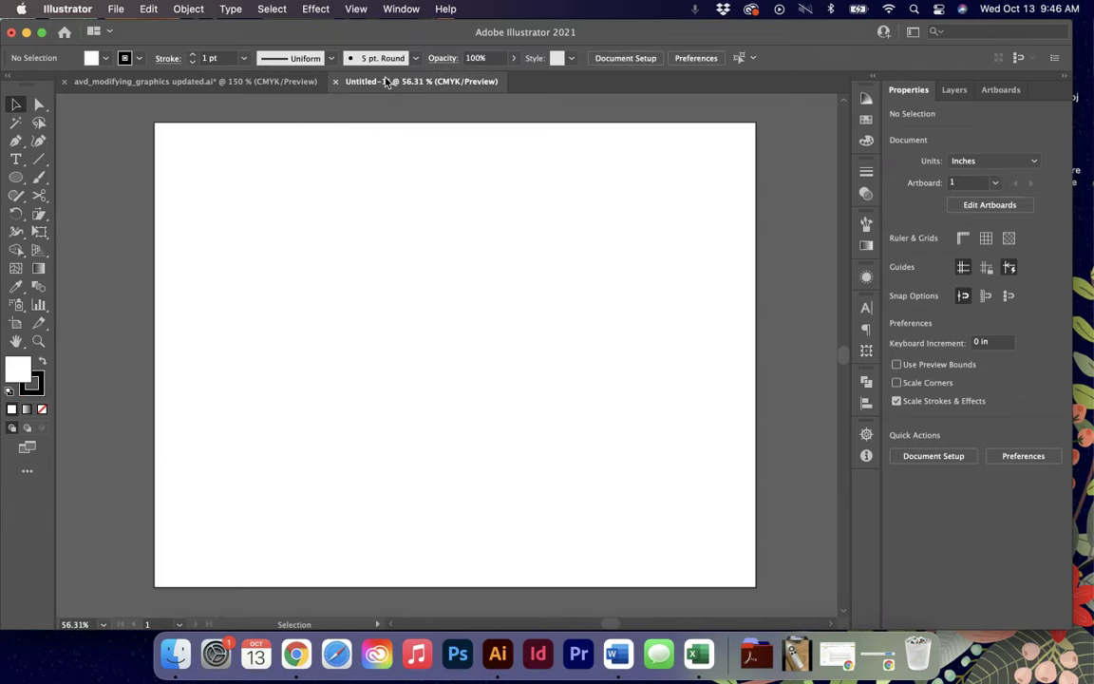
{"action": "left_click", "coordinate": [227, 75]}
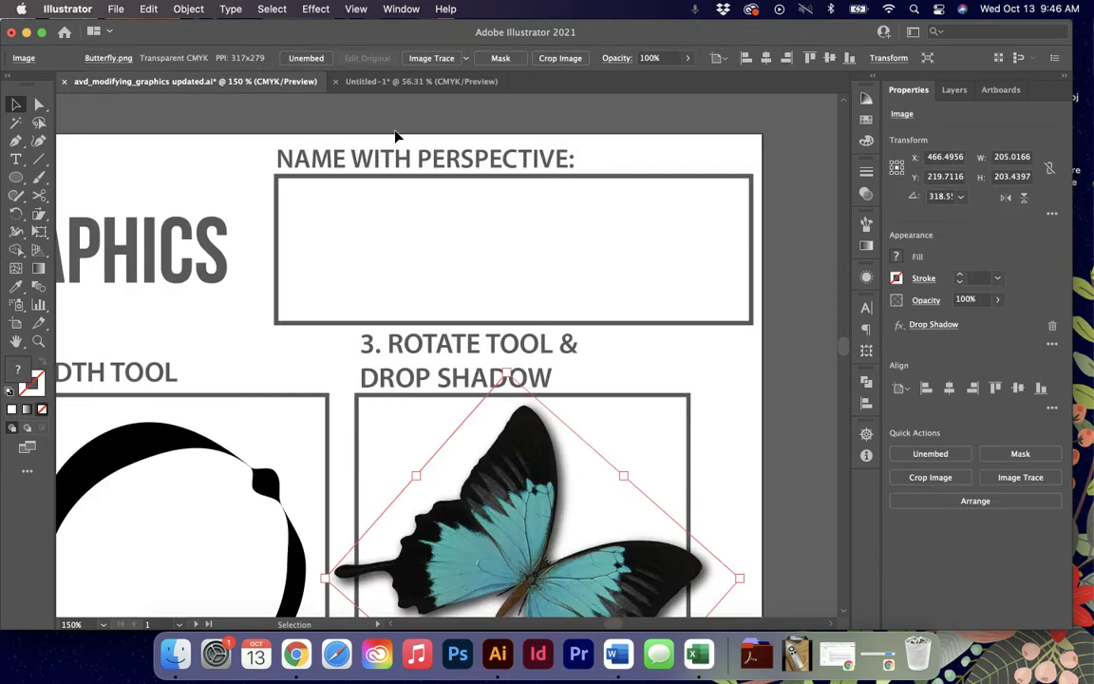
{"action": "key", "text": "super+minus"}
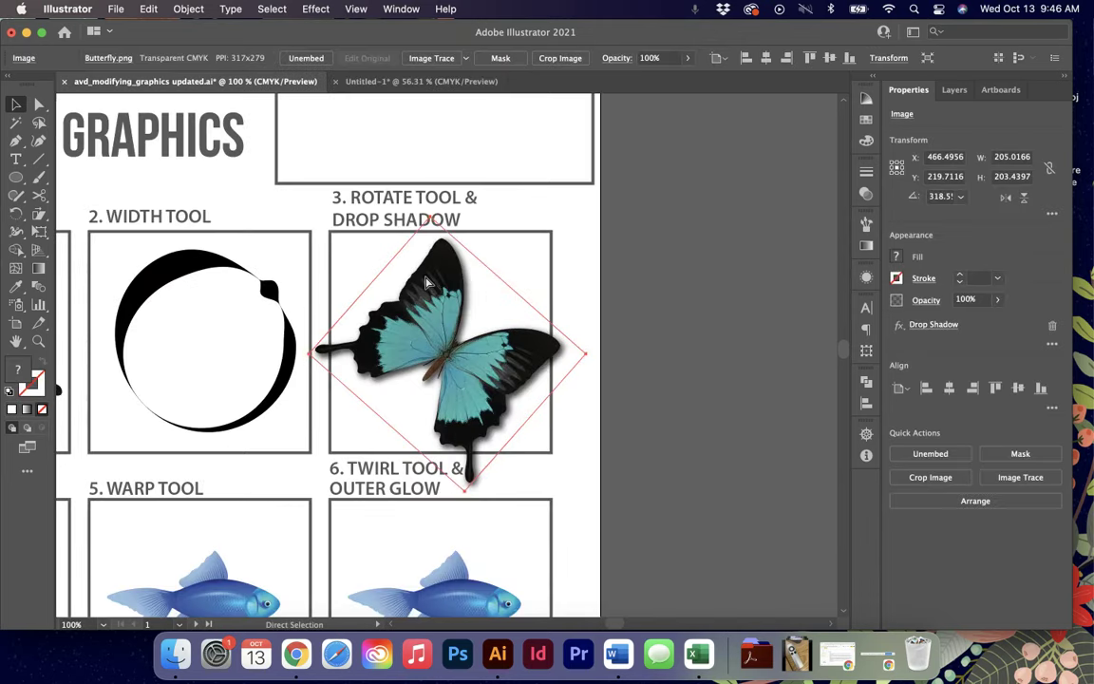
{"action": "key", "text": "super+0"}
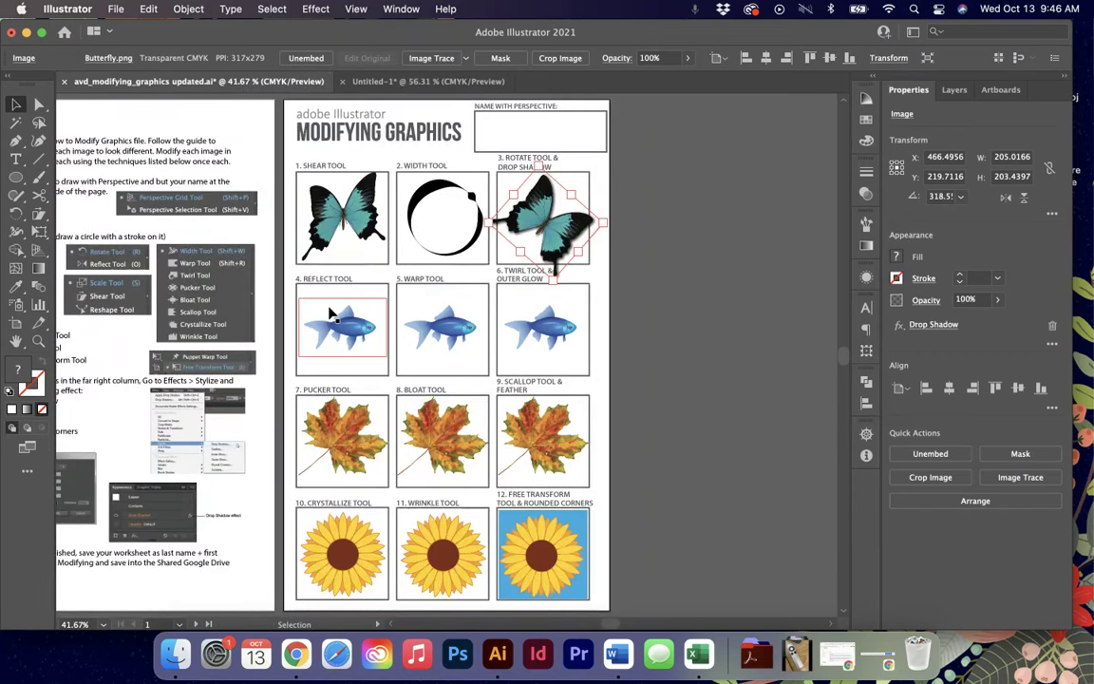
{"action": "left_click", "coordinate": [383, 83]}
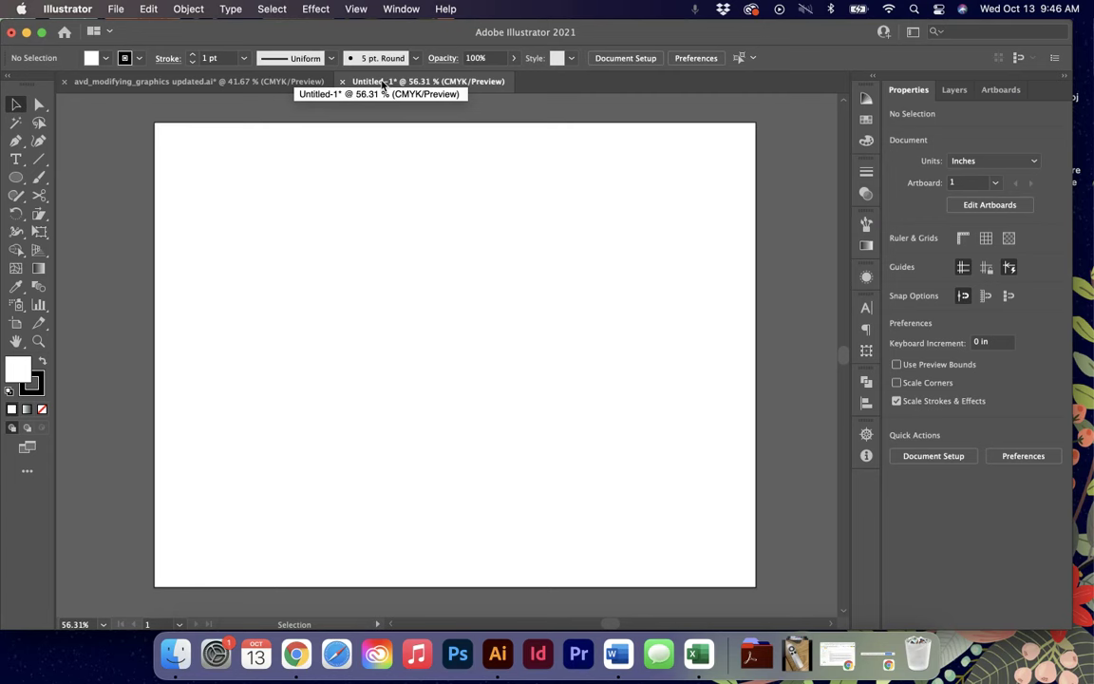
{"action": "left_click", "coordinate": [38, 249]}
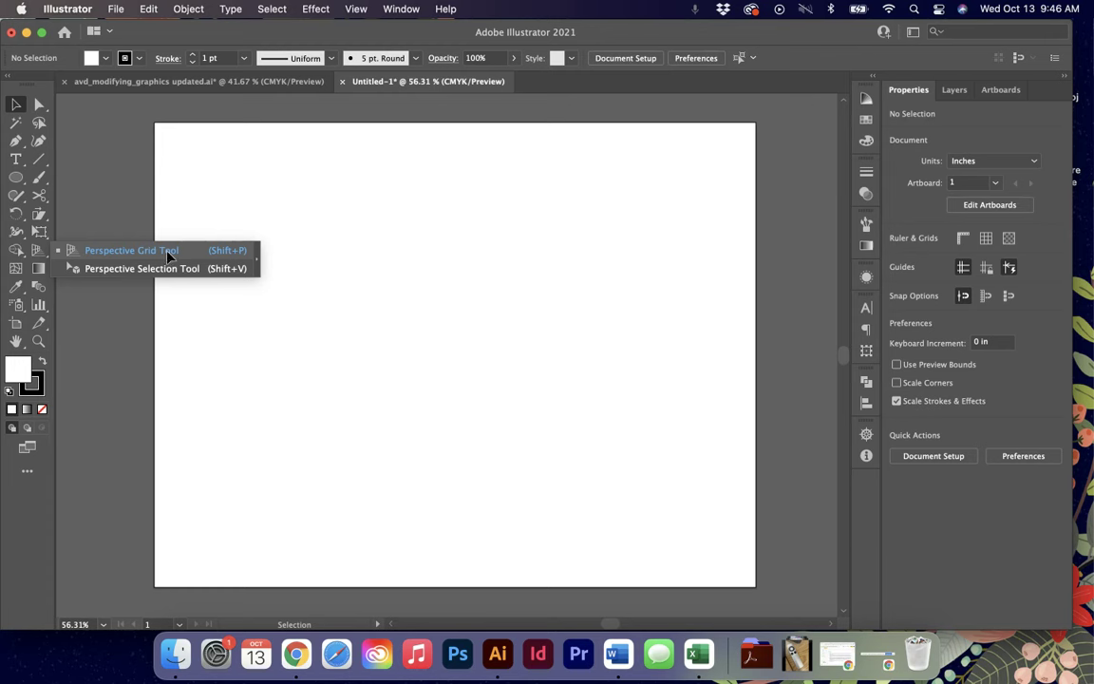
- Display the two-point perspective grid and select the Perspective Grid tool (Shift+P)
{"action": "left_click", "coordinate": [227, 251]}
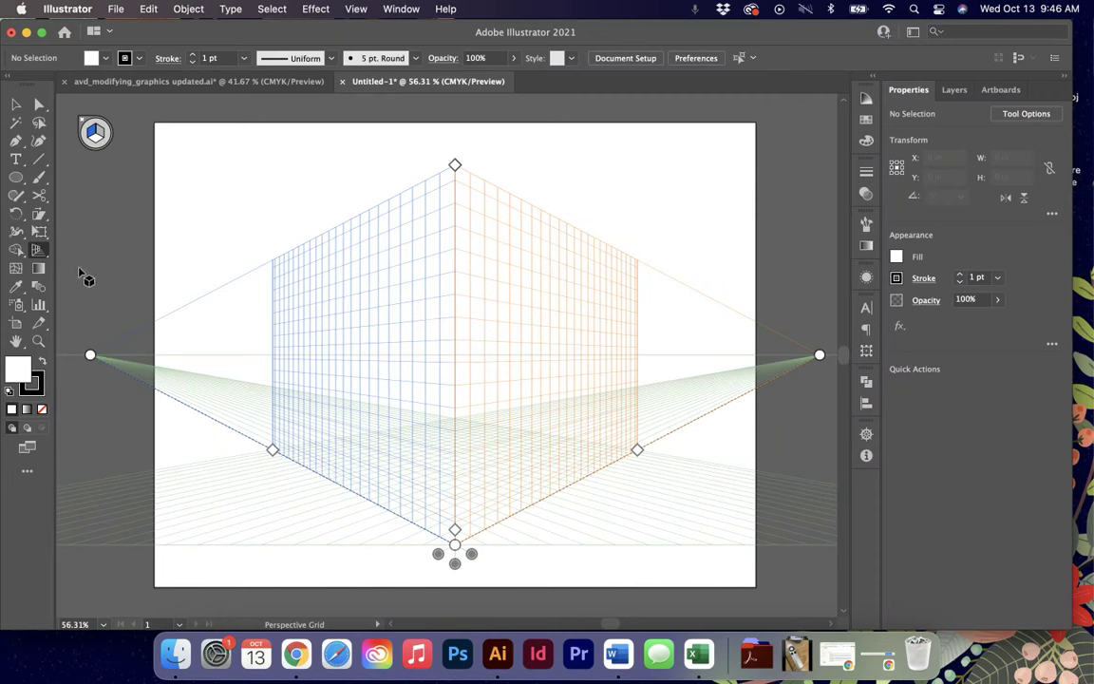
{"action": "left_click", "coordinate": [40, 252]}
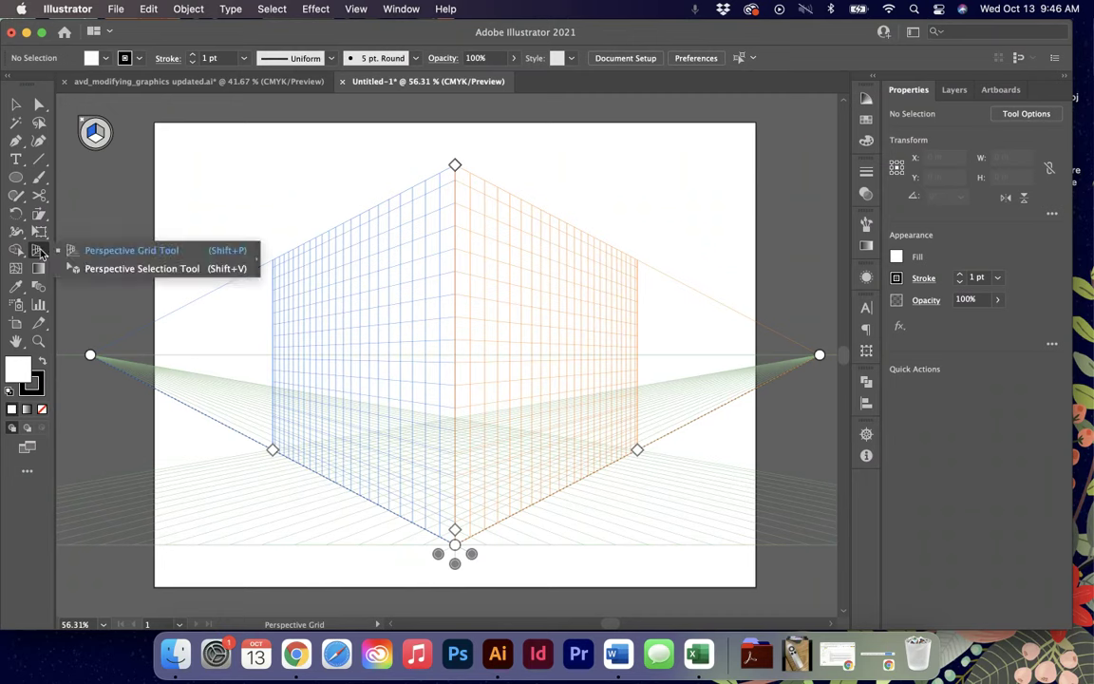
{"action": "left_click", "coordinate": [101, 255]}
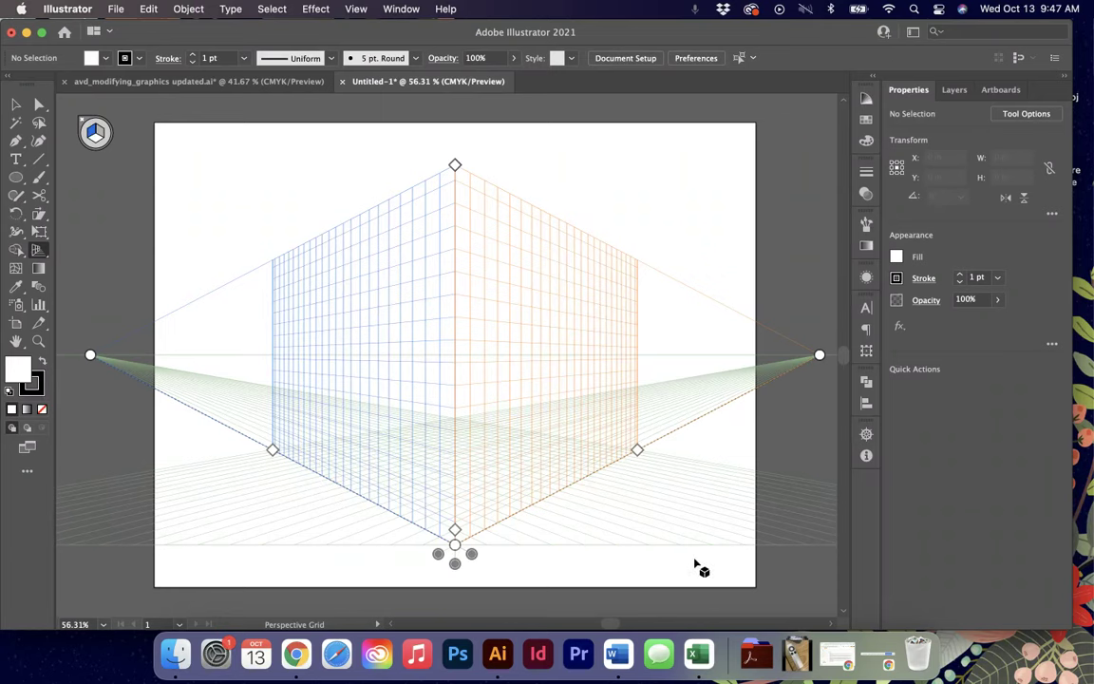
{"action": "key", "text": "shift+v"}
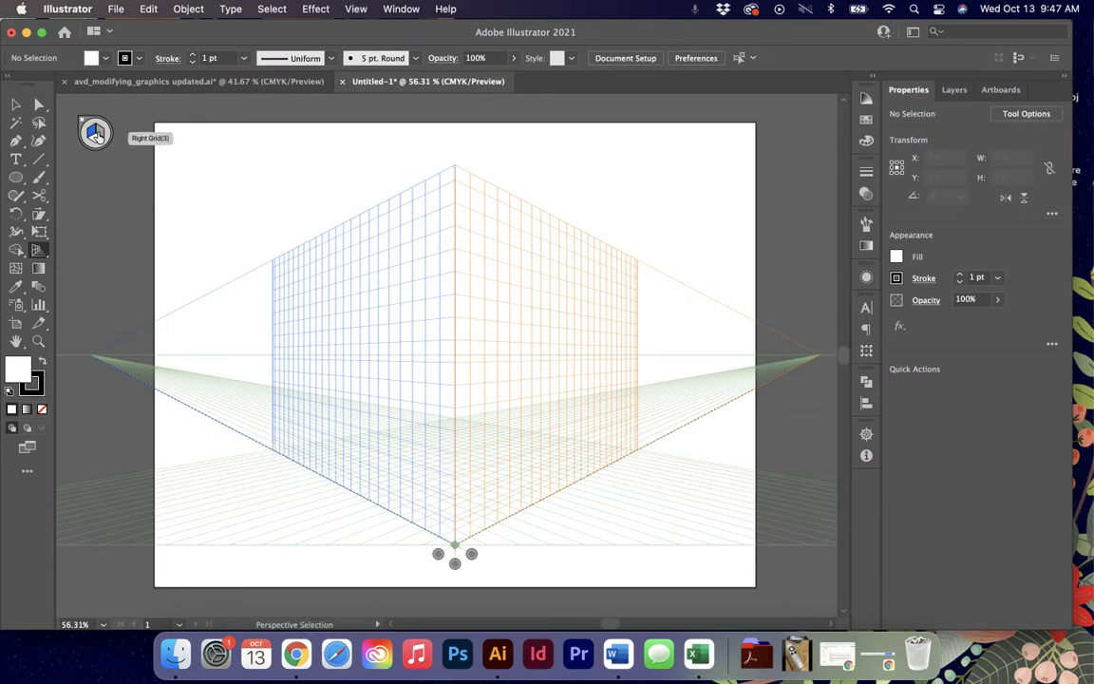
{"action": "key", "text": "shift+p"}
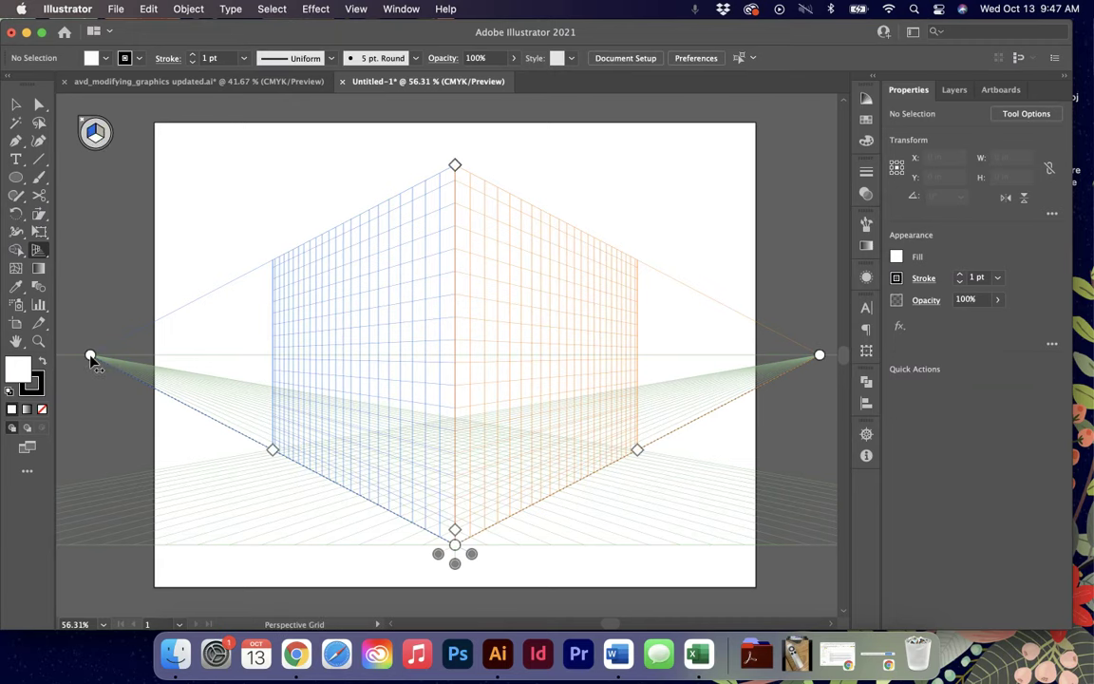
- Drag the grid's vanishing points, height and ground-extent handles to make the planes taller
{"action": "left_click_drag", "start_coordinate": [90, 354], "coordinate": [191, 355]}
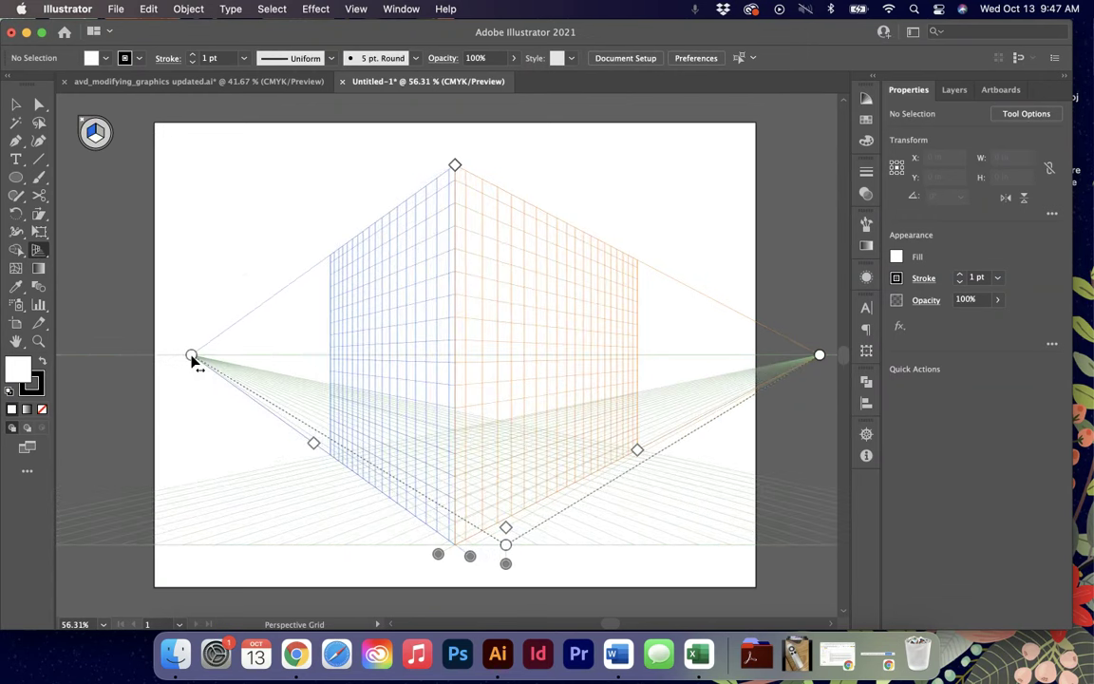
{"action": "left_click_drag", "start_coordinate": [455, 168], "coordinate": [456, 131]}
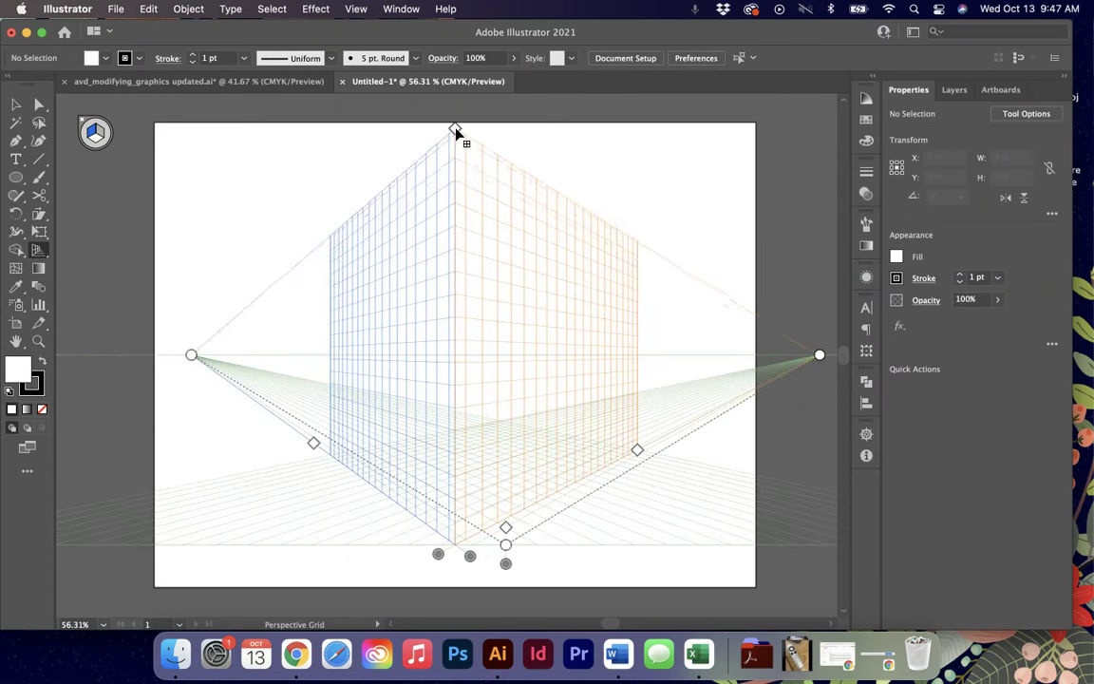
{"action": "left_click_drag", "start_coordinate": [507, 545], "coordinate": [537, 480]}
{"action": "mouse_move", "coordinate": [191, 356]}
{"action": "left_mouse_down"}
{"action": "mouse_move", "coordinate": [145, 357]}
{"action": "mouse_move", "coordinate": [195, 355]}
{"action": "left_mouse_up"}
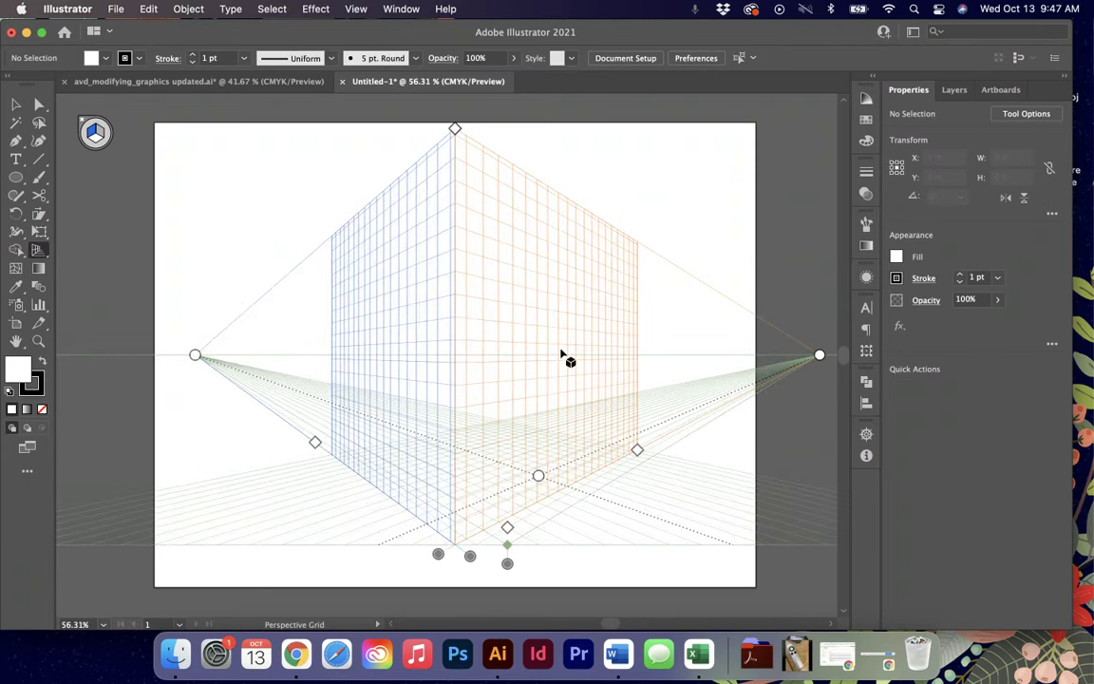
{"action": "left_click_drag", "start_coordinate": [821, 356], "coordinate": [781, 354]}
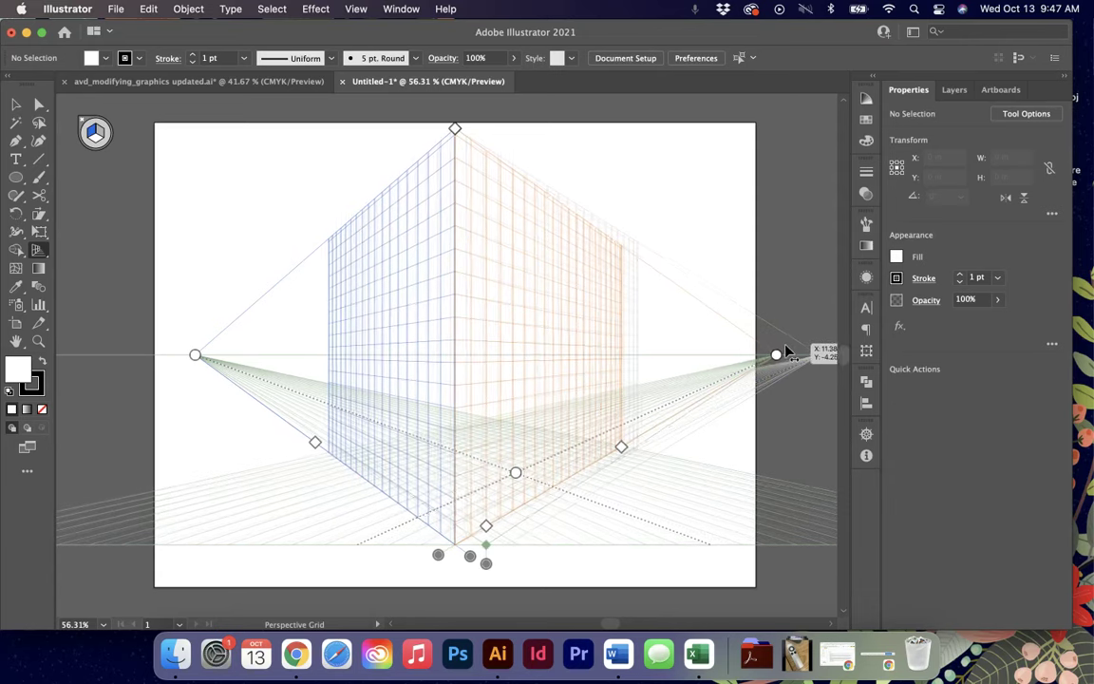
{"action": "left_click_drag", "start_coordinate": [481, 570], "coordinate": [465, 537]}
{"action": "left_click_drag", "start_coordinate": [520, 474], "coordinate": [466, 553]}
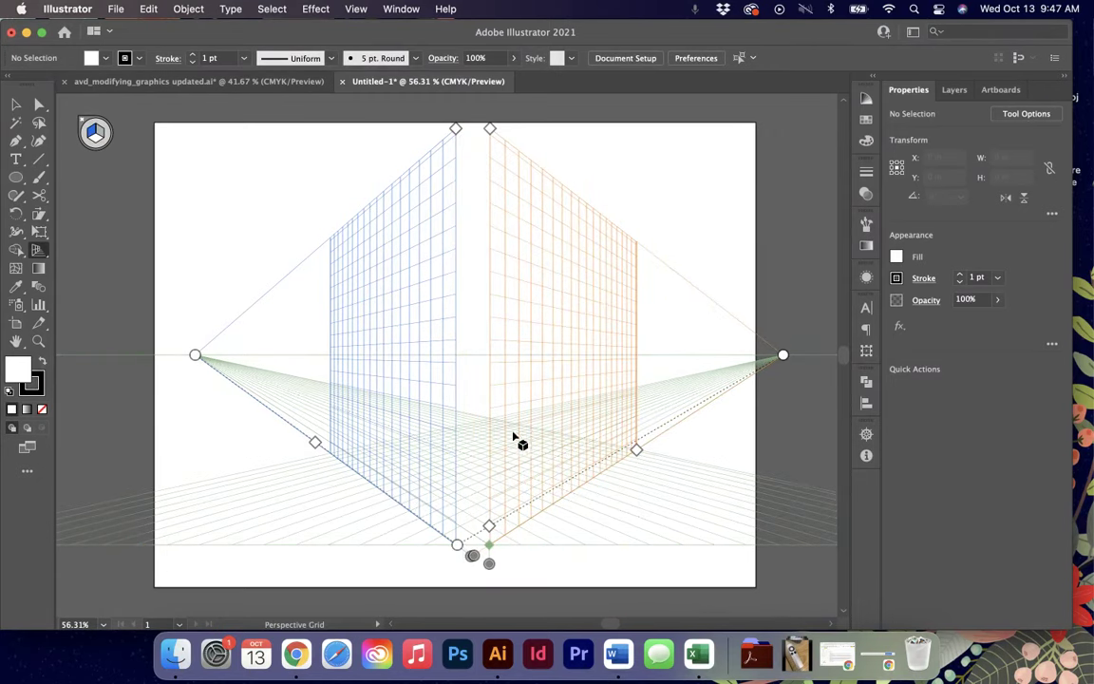
{"action": "mouse_move", "coordinate": [489, 564]}
{"action": "left_mouse_down"}
{"action": "mouse_move", "coordinate": [454, 551]}
{"action": "mouse_move", "coordinate": [495, 546]}
{"action": "left_mouse_up"}
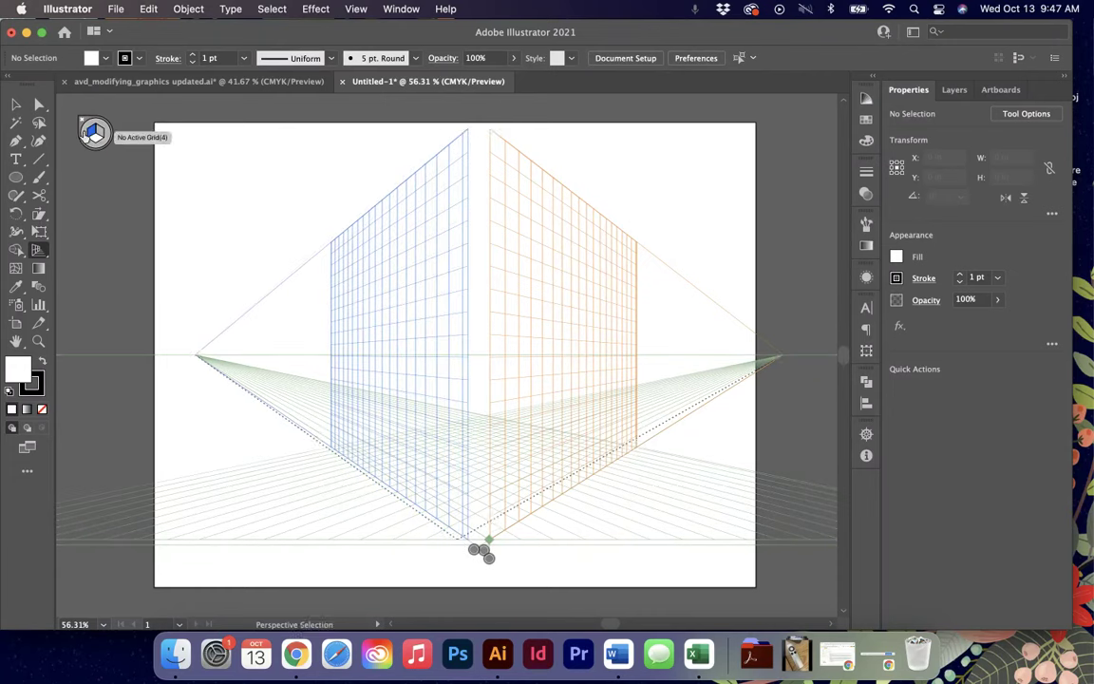
- Hide the perspective grid, then show it again with Shift+P
{"action": "left_click", "coordinate": [38, 249]}
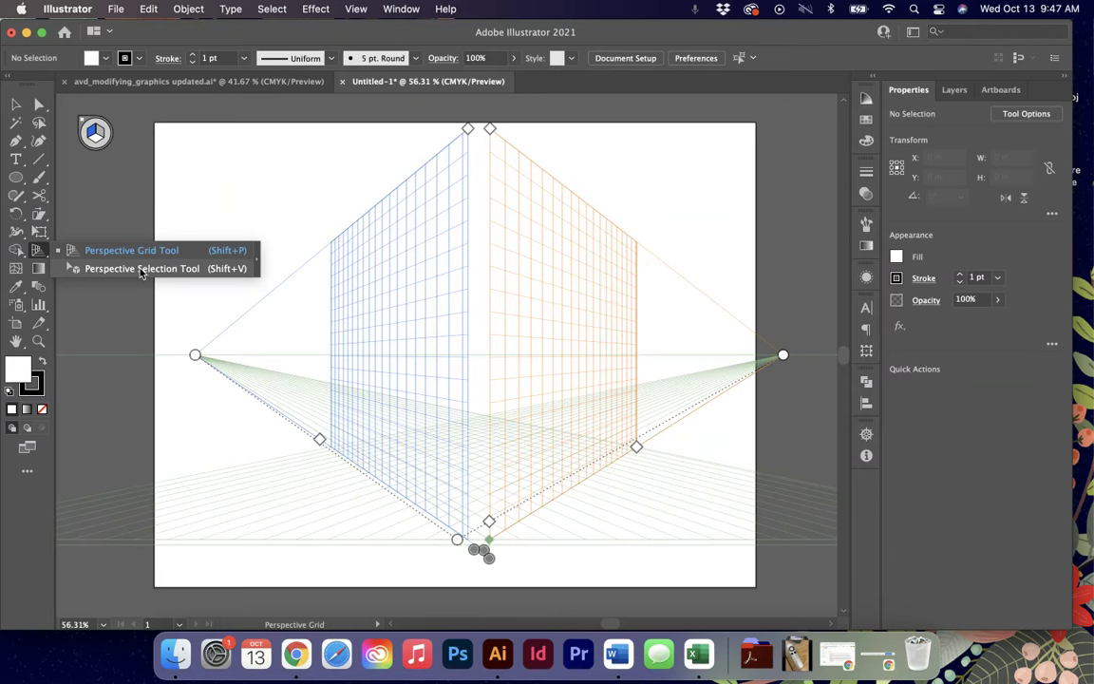
{"action": "left_click", "coordinate": [143, 269]}
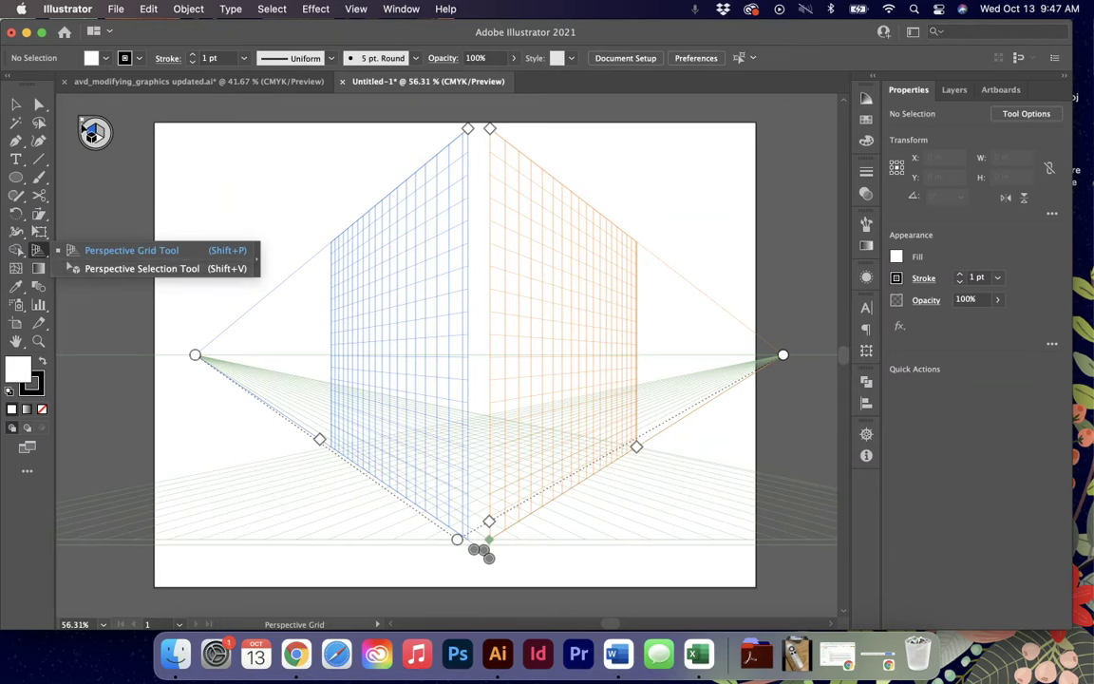
{"action": "left_click", "coordinate": [81, 122]}
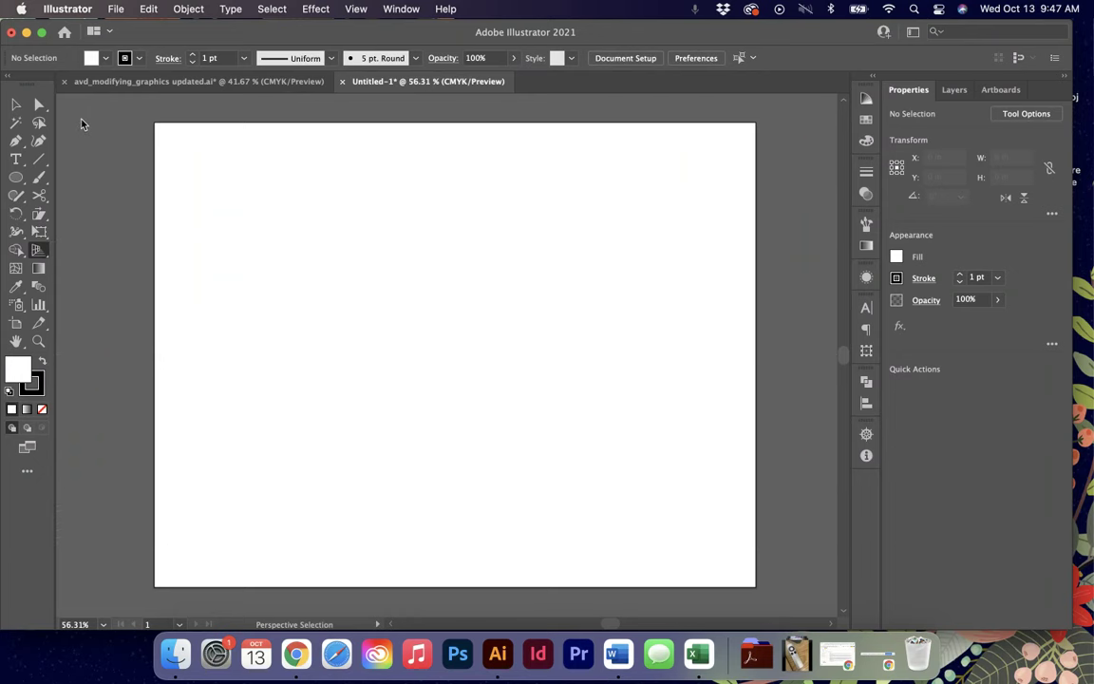
{"action": "left_click_drag", "start_coordinate": [38, 250], "coordinate": [118, 258]}
{"action": "left_click", "coordinate": [13, 108]}
{"action": "key", "text": "shift+p"}
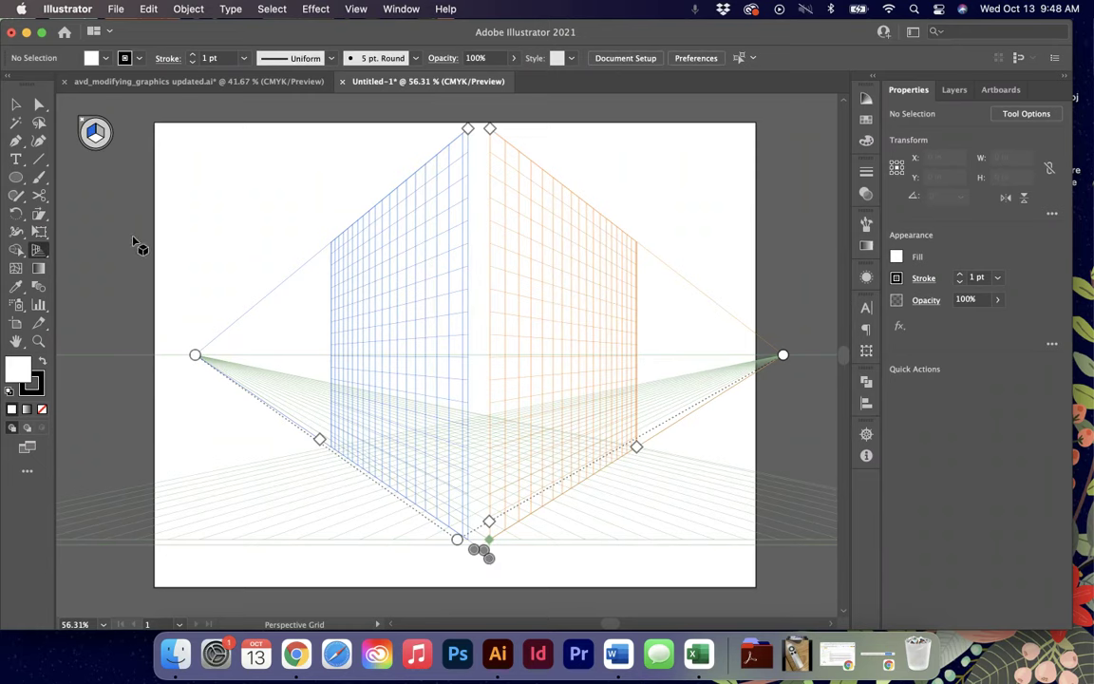
- Keep the grid widget at Top-Left and slide the right plane back against the left plane
{"action": "double_click", "coordinate": [38, 253]}
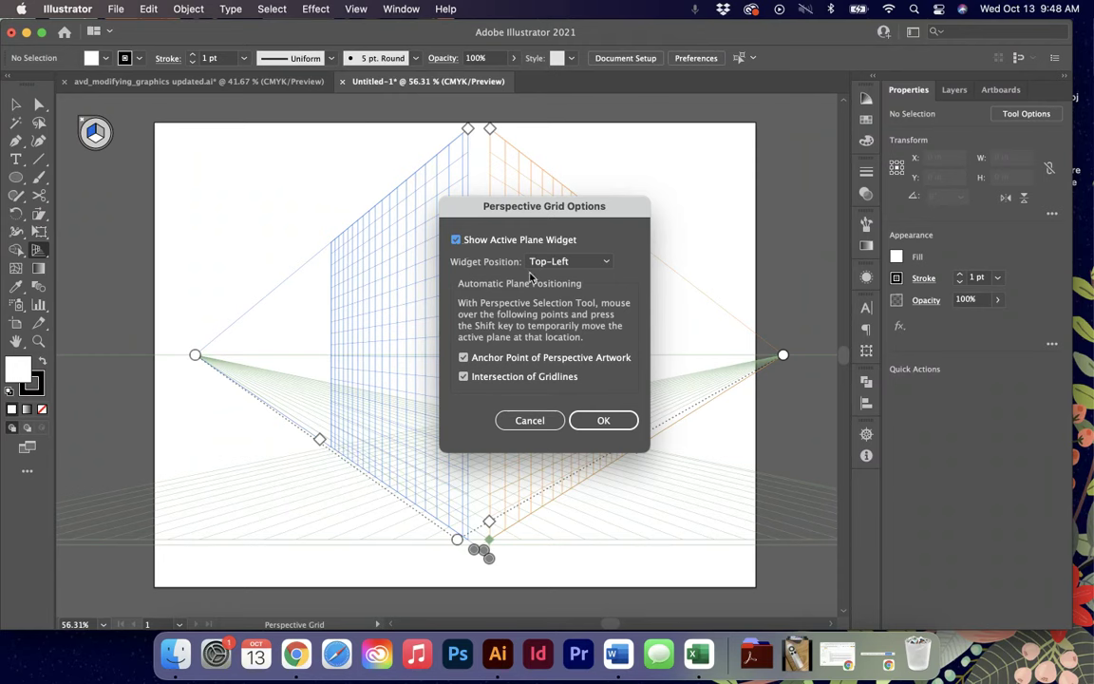
{"action": "left_click", "coordinate": [578, 262]}
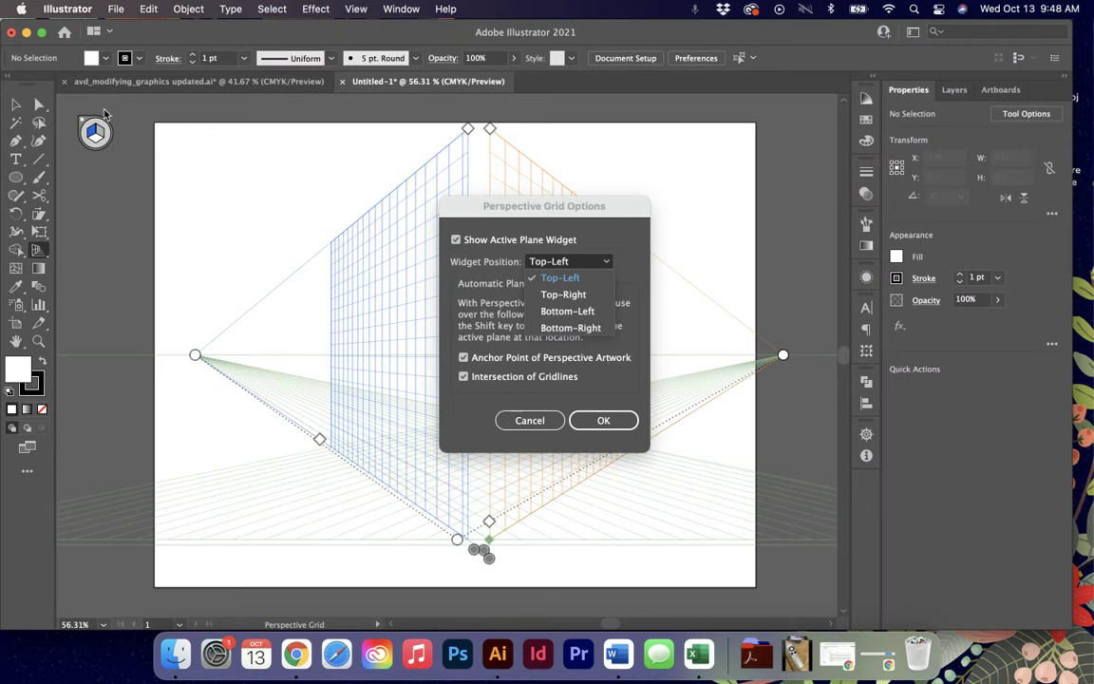
{"action": "left_click", "coordinate": [506, 394]}
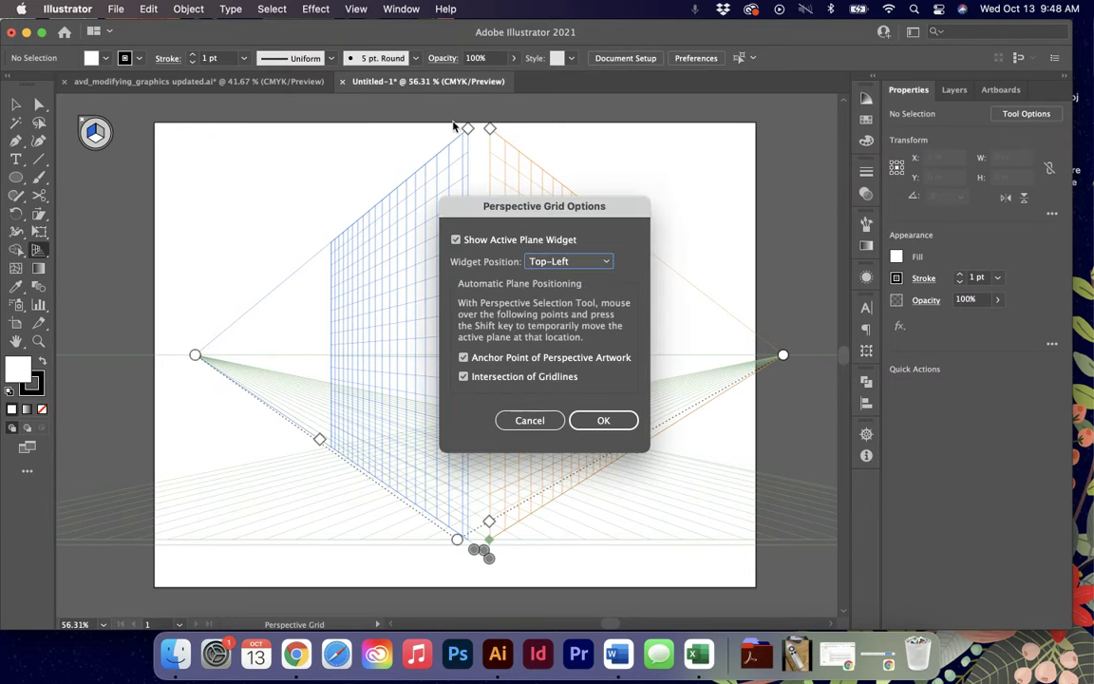
{"action": "left_click", "coordinate": [581, 426]}
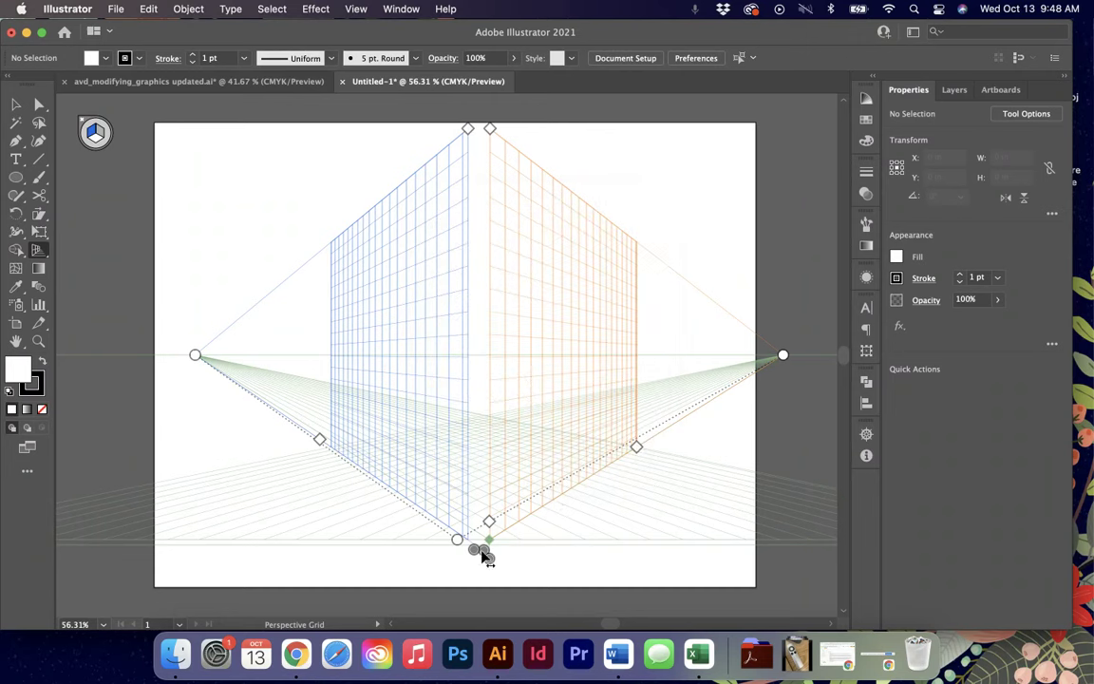
{"action": "left_click_drag", "start_coordinate": [483, 557], "coordinate": [451, 553]}
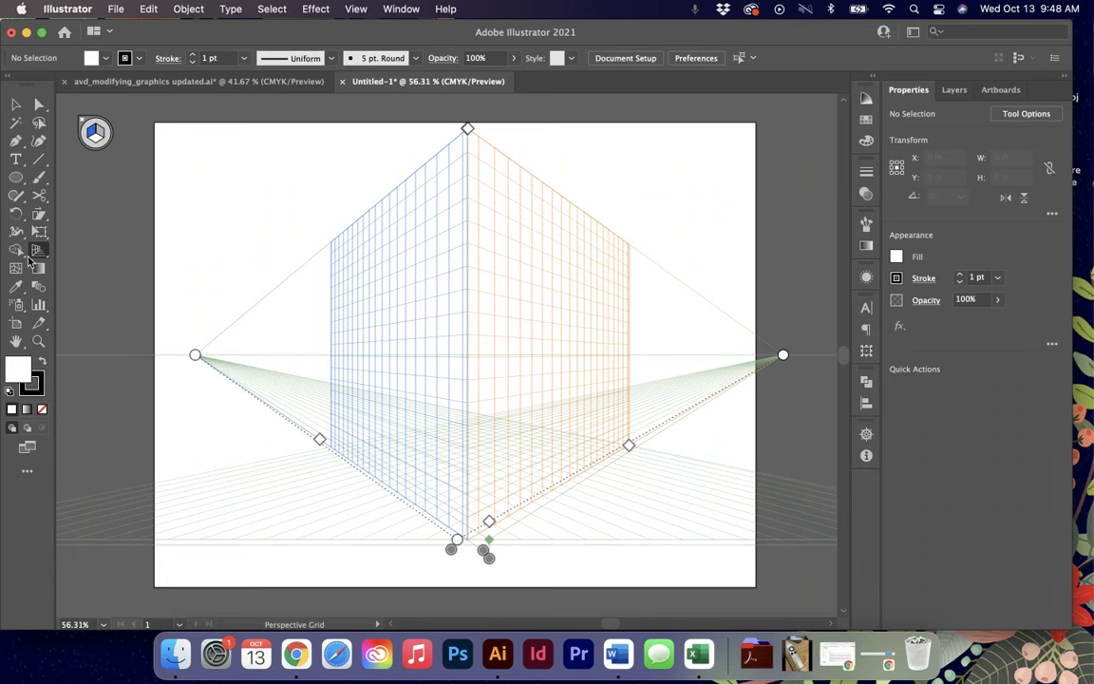
{"action": "left_click_drag", "start_coordinate": [31, 253], "coordinate": [104, 272]}
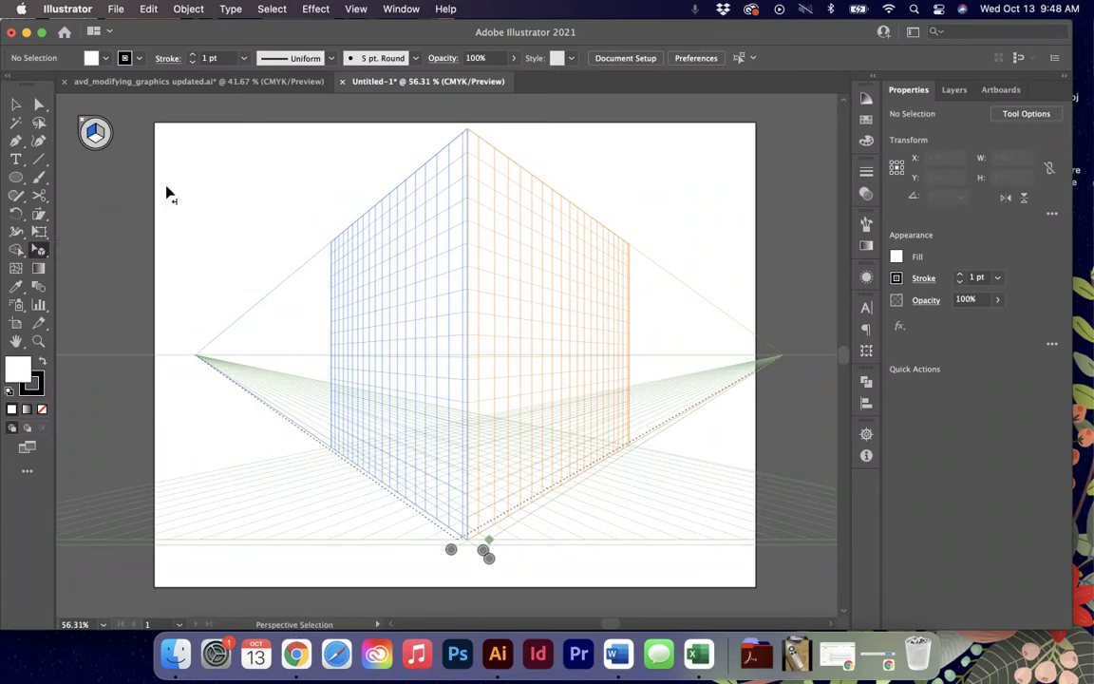
- Create a text box reading 'Scales' at 72 pt and fit the box to the word
{"action": "key", "text": "t"}
{"action": "left_click_drag", "start_coordinate": [131, 147], "coordinate": [330, 202]}
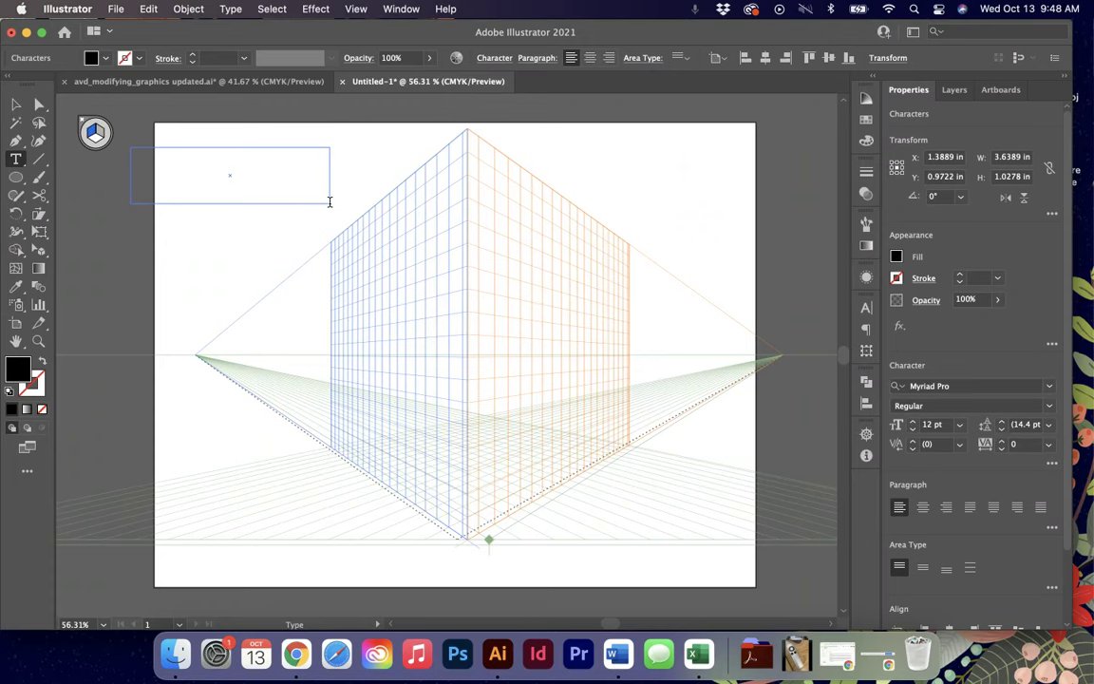
{"action": "type", "text": "Scales"}
{"action": "key", "text": "super+a"}
{"action": "left_click", "coordinate": [960, 425]}
{"action": "left_click", "coordinate": [878, 368]}
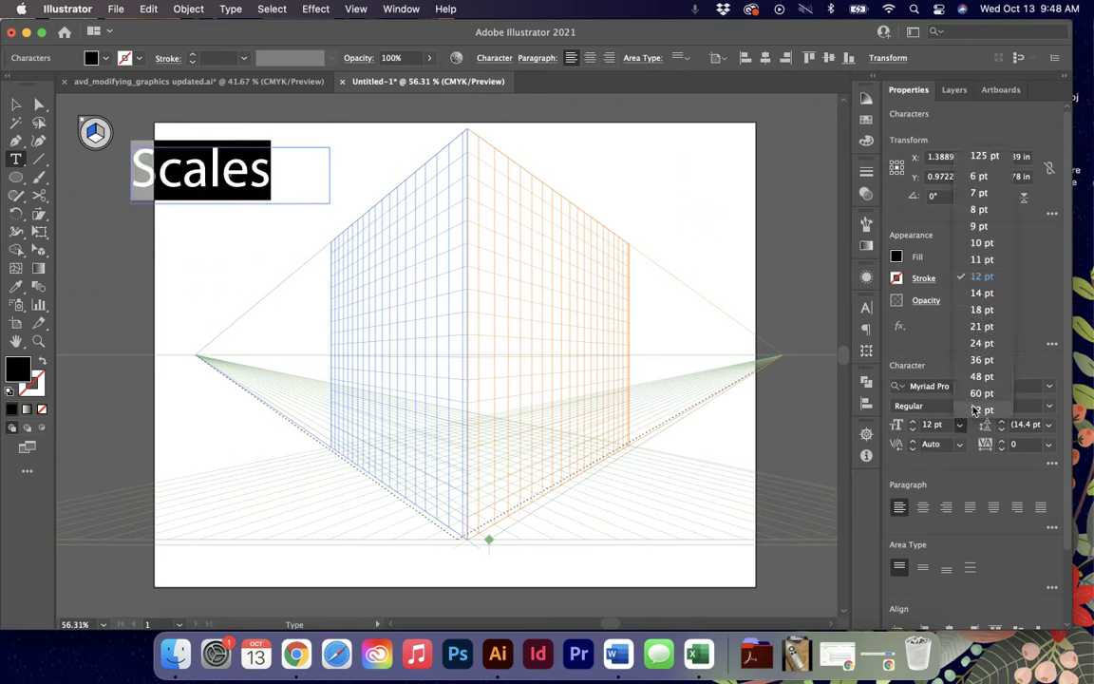
{"action": "key", "text": "Escape"}
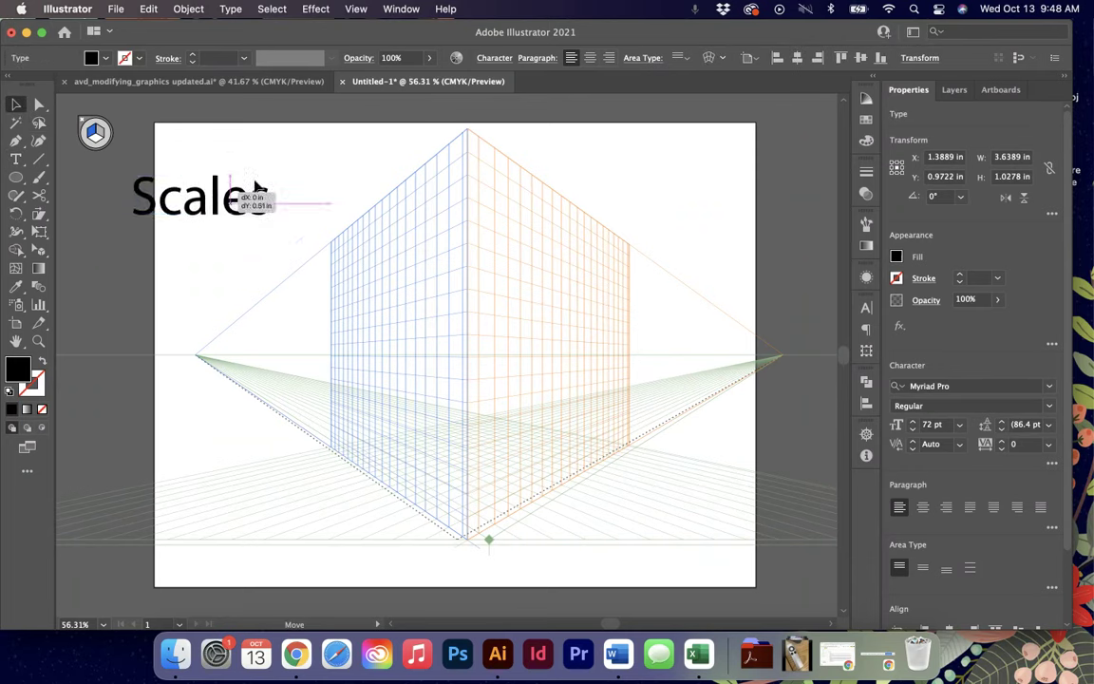
{"action": "left_click_drag", "start_coordinate": [209, 173], "coordinate": [259, 181]}
{"action": "left_click_drag", "start_coordinate": [379, 183], "coordinate": [338, 183]}
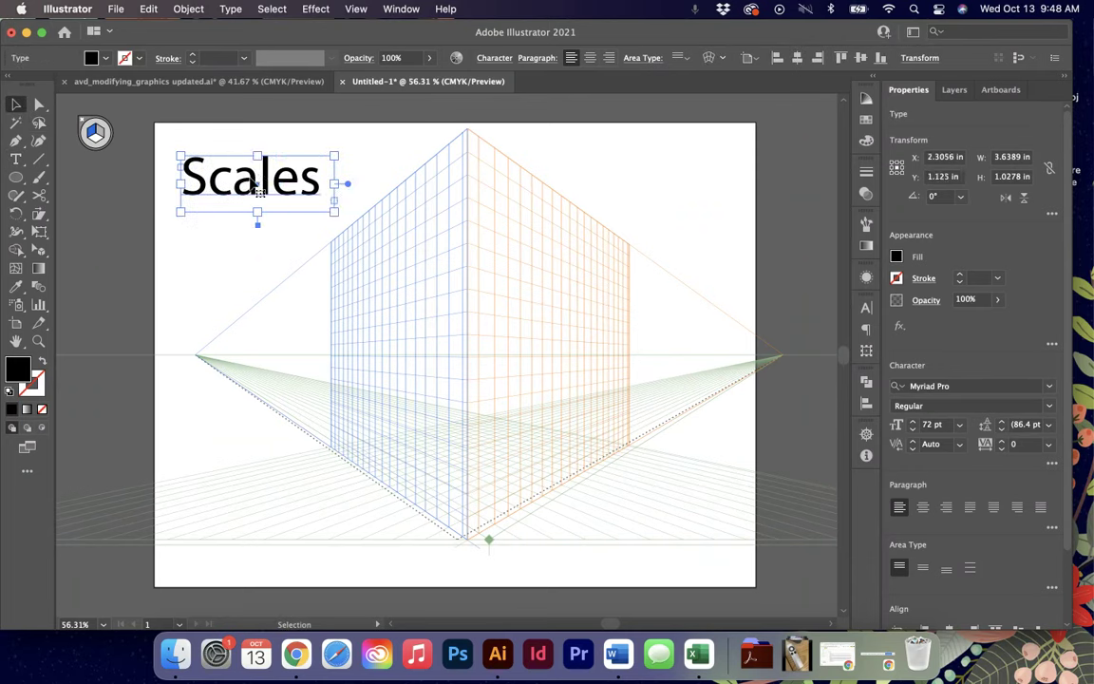
{"action": "left_click_drag", "start_coordinate": [245, 182], "coordinate": [281, 178]}
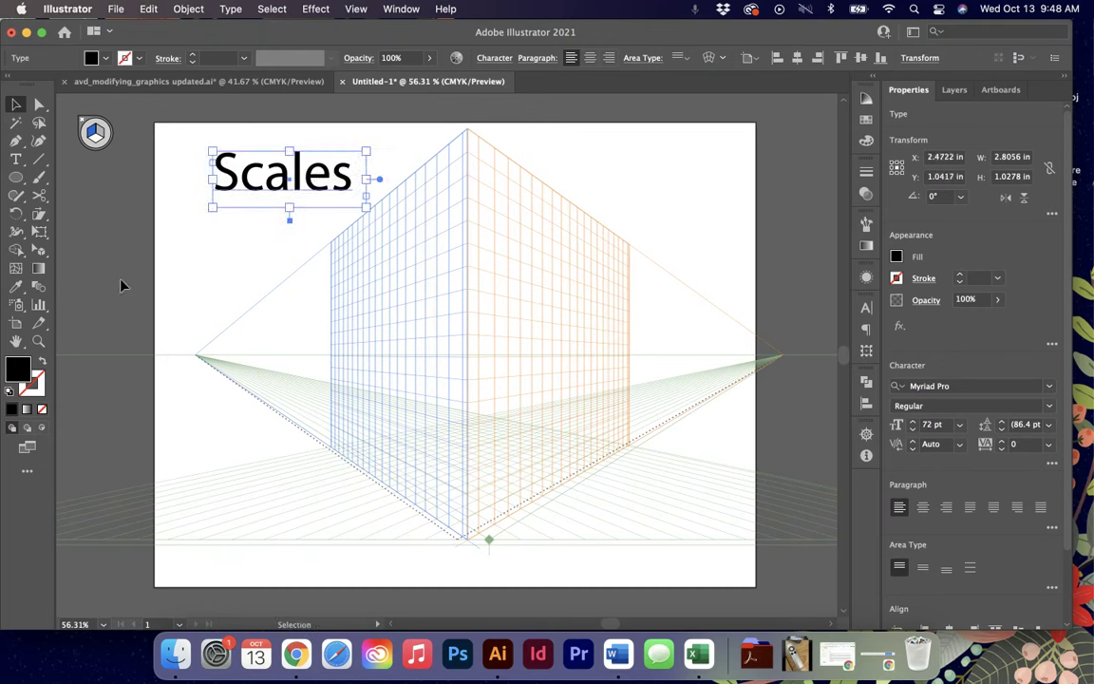
- Attach 'Scales' to the right perspective plane and enlarge it to about 6.95 by 2.02 in
{"action": "left_click", "coordinate": [39, 249]}
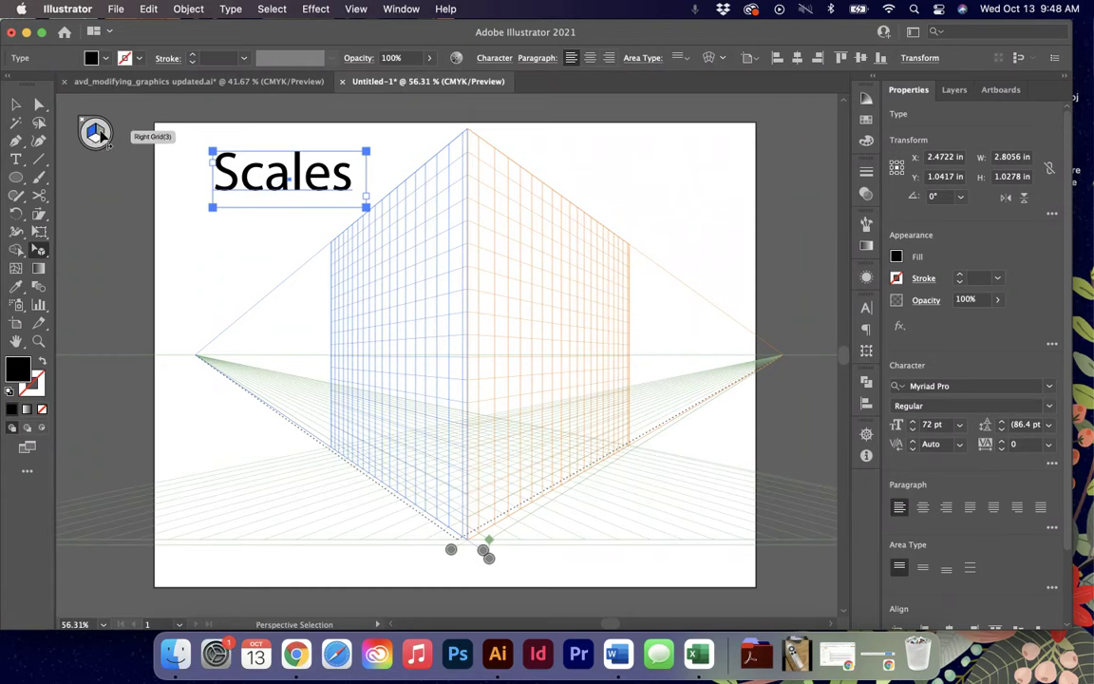
{"action": "left_click_drag", "start_coordinate": [240, 183], "coordinate": [485, 318]}
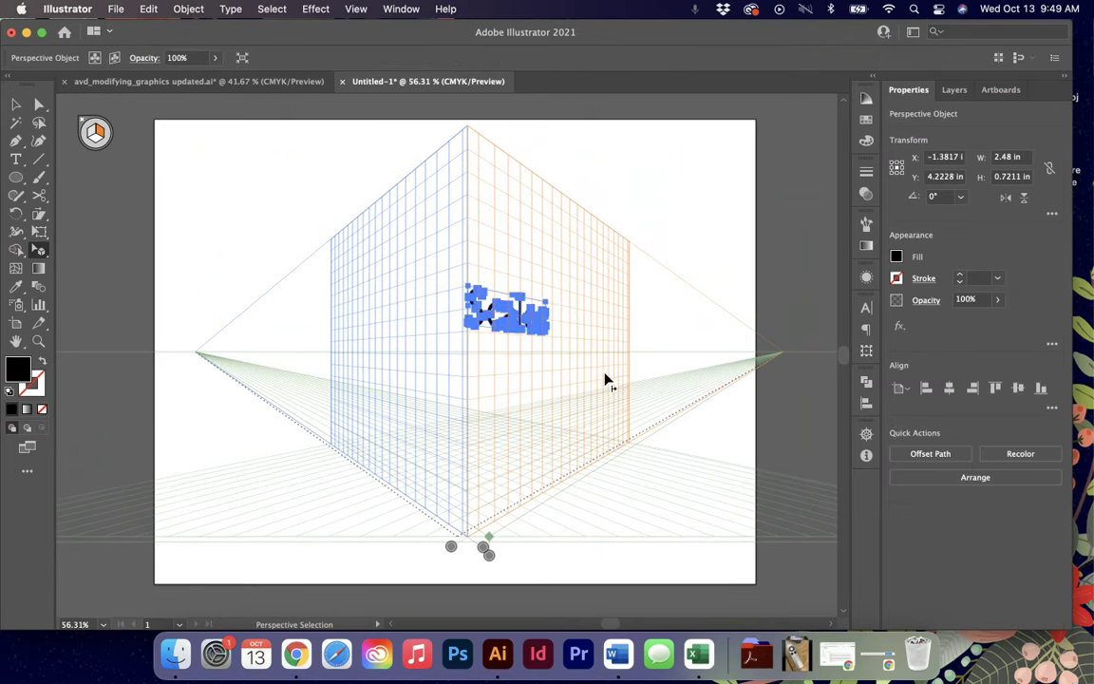
{"action": "key", "text": "super+1"}
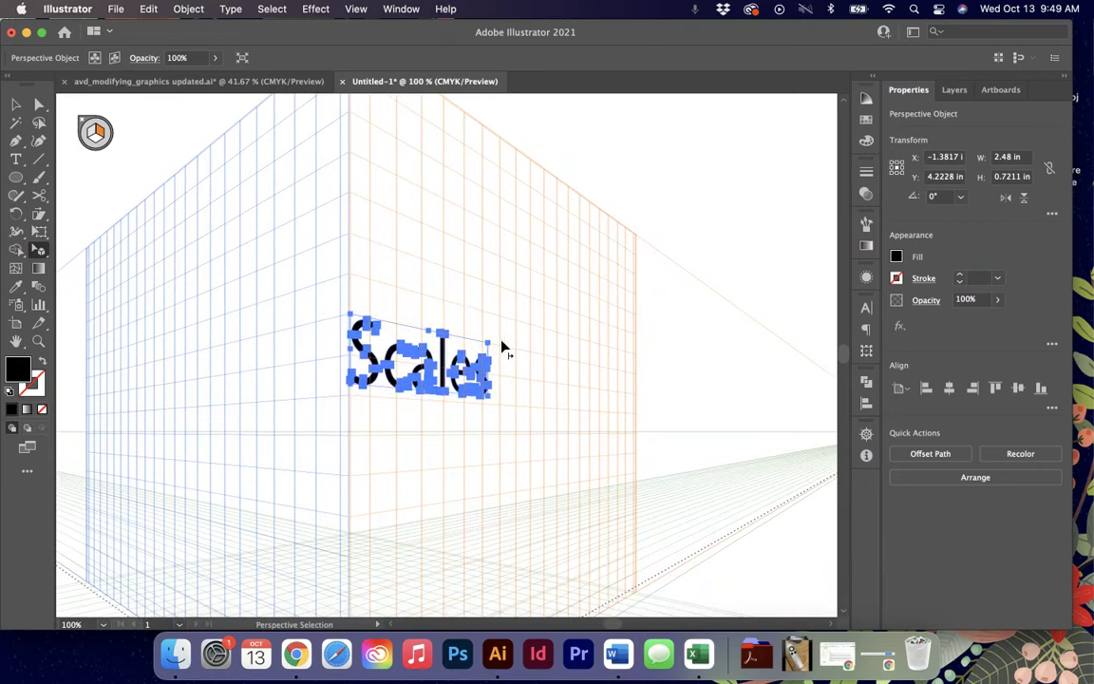
{"action": "left_click_drag", "start_coordinate": [502, 348], "coordinate": [619, 304]}
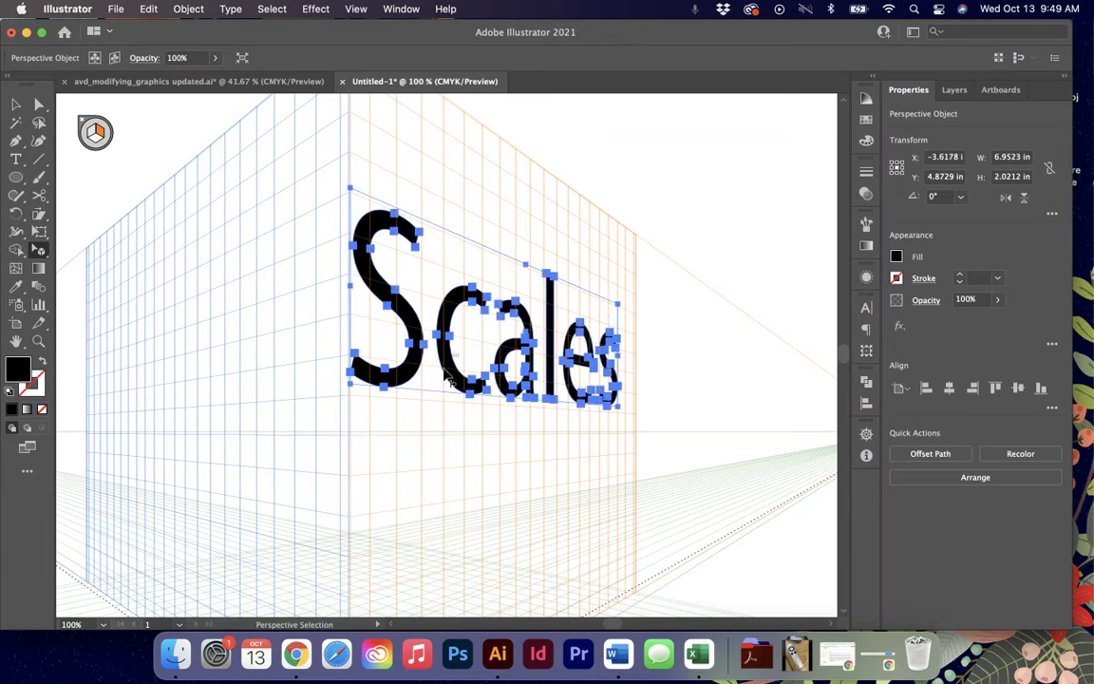
{"action": "mouse_move", "coordinate": [449, 377]}
{"action": "left_mouse_down"}
{"action": "mouse_move", "coordinate": [441, 440]}
{"action": "mouse_move", "coordinate": [465, 439]}
{"action": "mouse_move", "coordinate": [451, 365]}
{"action": "left_mouse_up"}
{"action": "key", "text": "super+minus"}
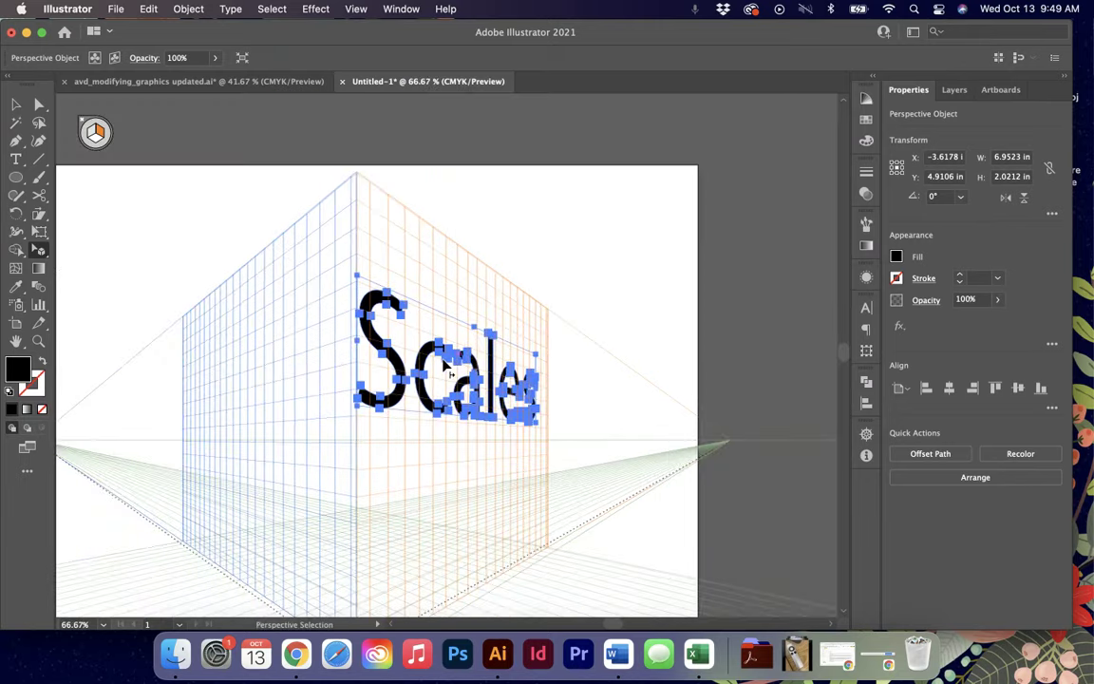
{"action": "scroll", "coordinate": [294, 292], "scroll_direction": "down", "scroll_amount": 3}
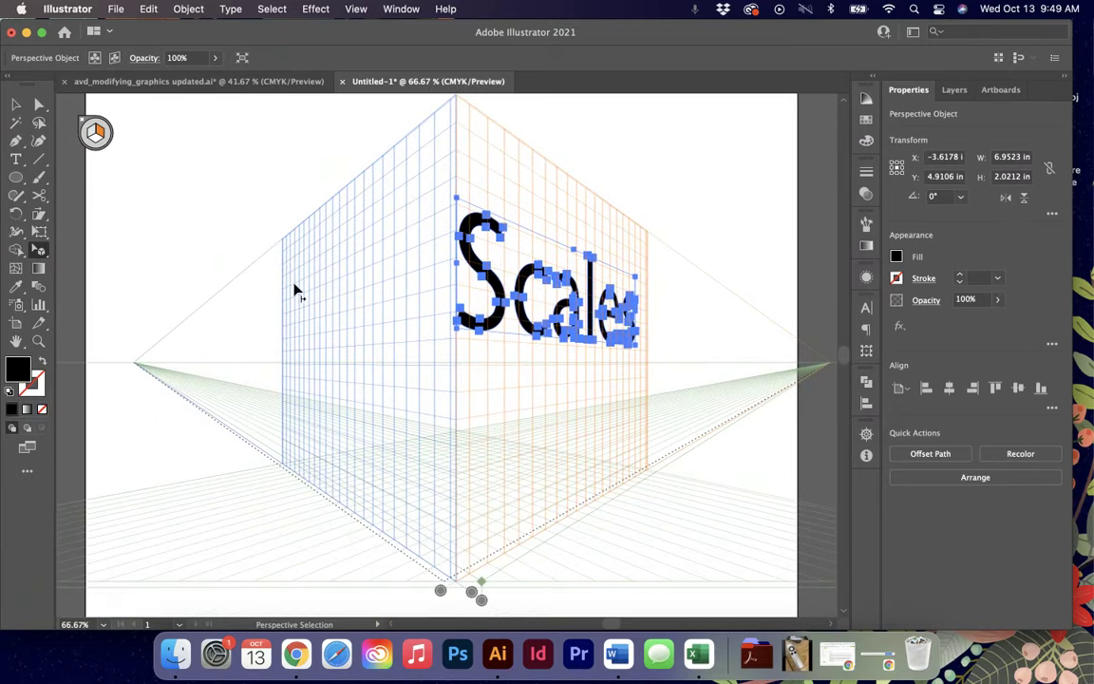
- Draw a tall black ellipse on the left perspective plane
{"action": "left_click", "coordinate": [17, 179]}
{"action": "left_click", "coordinate": [89, 136]}
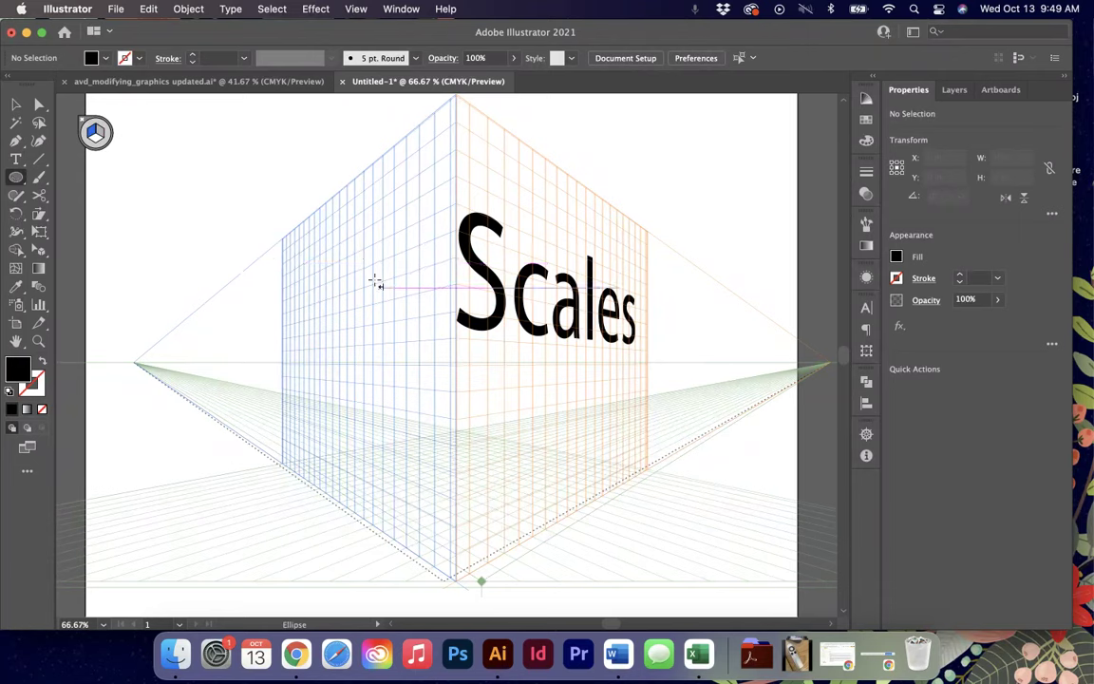
{"action": "left_click_drag", "start_coordinate": [379, 283], "coordinate": [444, 401]}
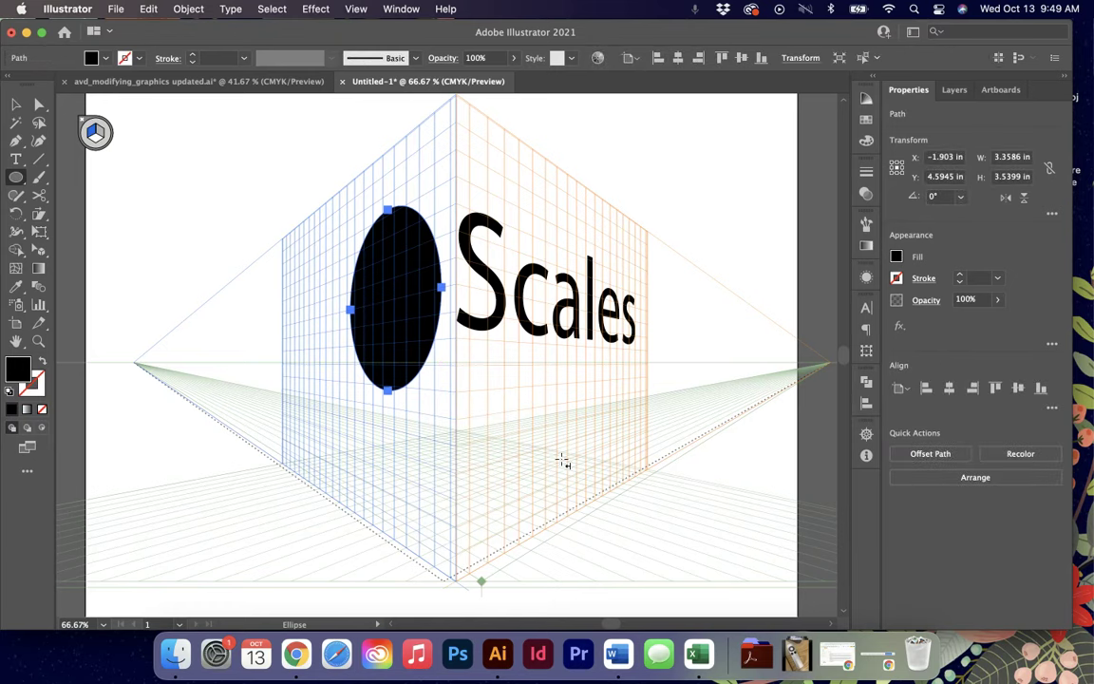
- Draw two black rectangles on the ground plane, one on each side
{"action": "left_click", "coordinate": [92, 127]}
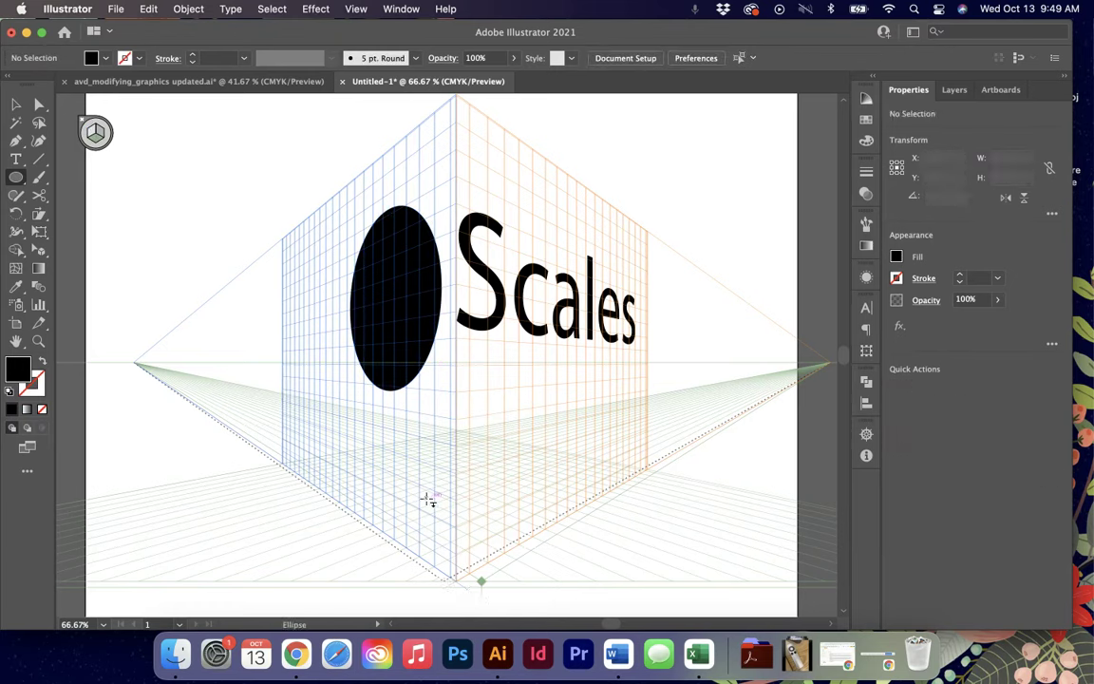
{"action": "left_click", "coordinate": [15, 176]}
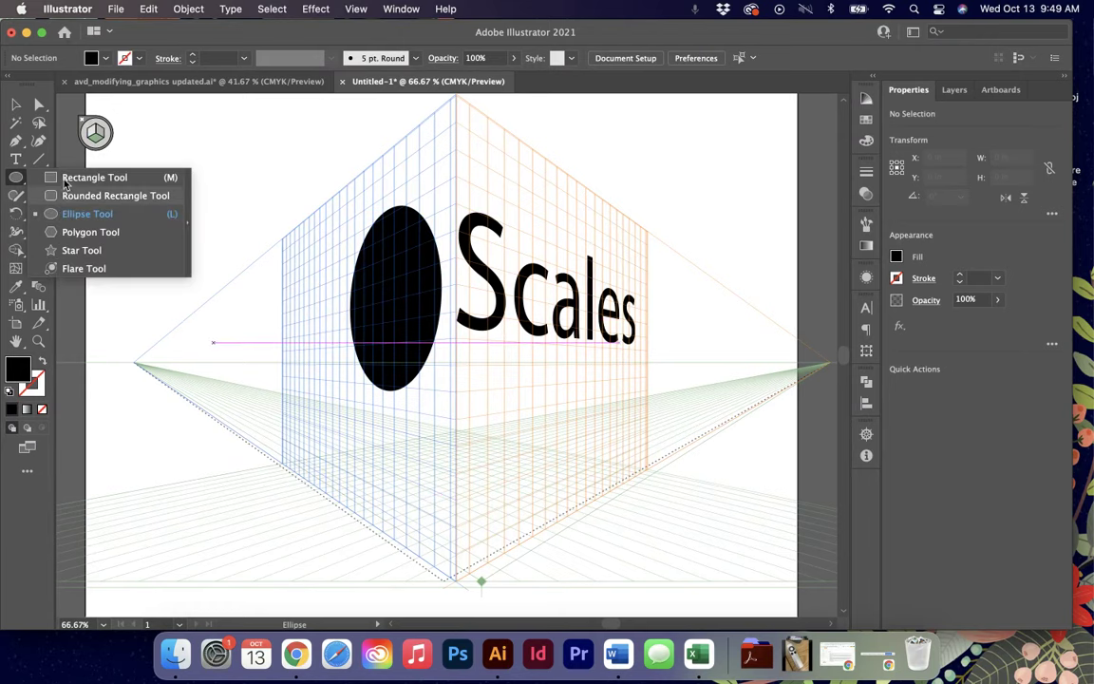
{"action": "left_click", "coordinate": [94, 177]}
{"action": "left_click_drag", "start_coordinate": [338, 434], "coordinate": [407, 467]}
{"action": "mouse_move", "coordinate": [611, 475]}
{"action": "left_mouse_down"}
{"action": "mouse_move", "coordinate": [530, 445]}
{"action": "mouse_move", "coordinate": [559, 426]}
{"action": "left_mouse_up"}
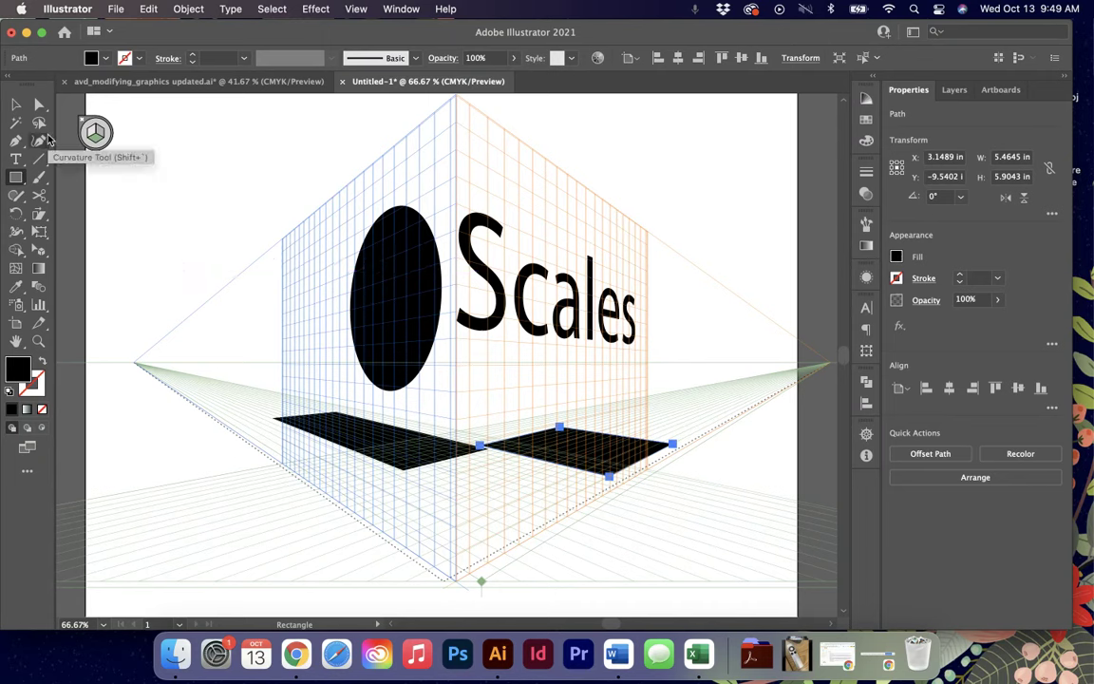
- Delete the black ellipse and both floor rectangles
{"action": "left_click", "coordinate": [16, 104]}
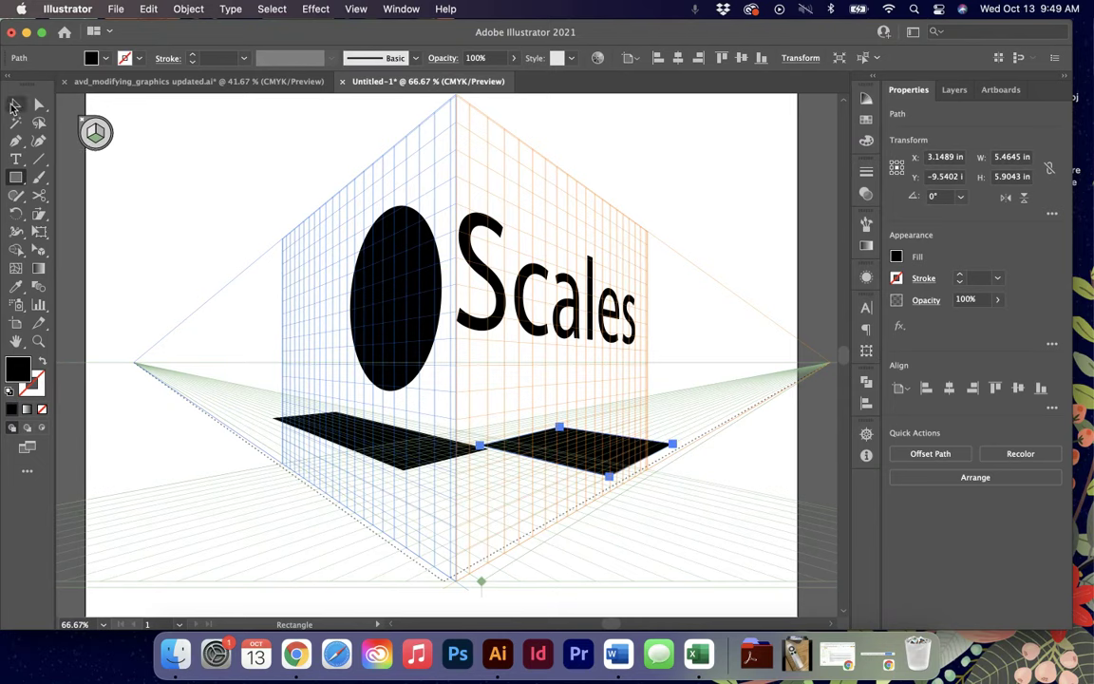
{"action": "left_click", "coordinate": [403, 312]}
{"action": "key", "text": "Delete"}
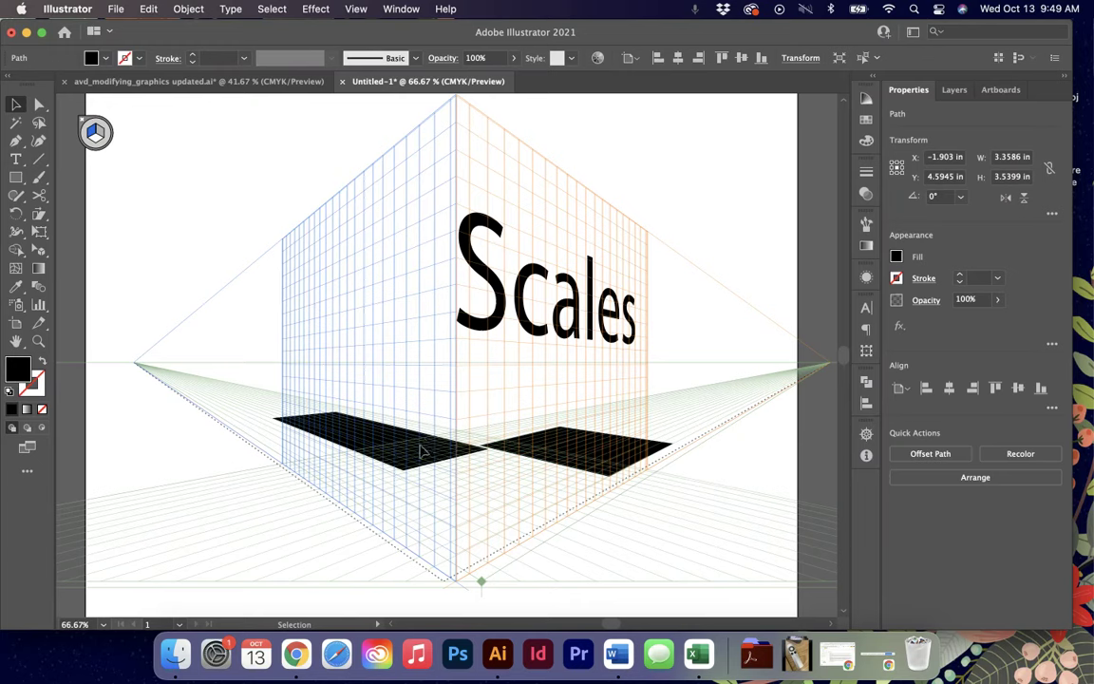
{"action": "left_click", "coordinate": [428, 451]}
{"action": "key", "text": "Delete"}
{"action": "left_click", "coordinate": [586, 465]}
{"action": "key", "text": "Delete"}
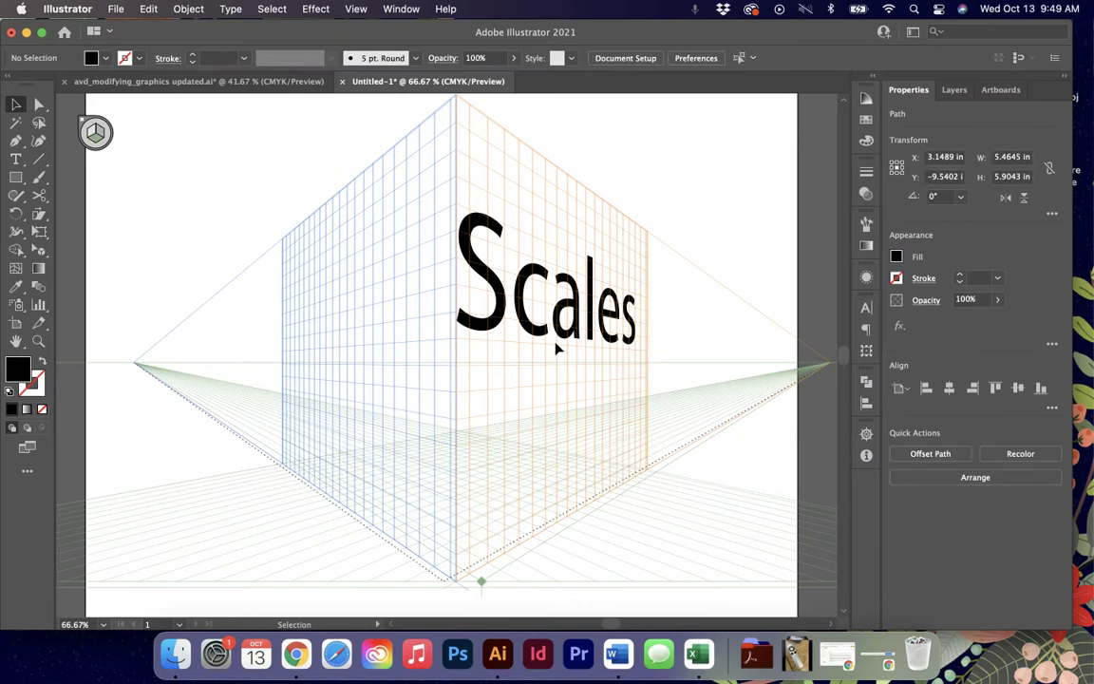
- Expand the Scales text and move it onto the left perspective plane
{"action": "left_click", "coordinate": [486, 313]}
{"action": "mouse_move", "coordinate": [493, 330]}
{"action": "left_mouse_down"}
{"action": "mouse_move", "coordinate": [474, 373]}
{"action": "mouse_move", "coordinate": [522, 347]}
{"action": "mouse_move", "coordinate": [489, 337]}
{"action": "left_mouse_up"}
{"action": "left_click", "coordinate": [662, 359]}
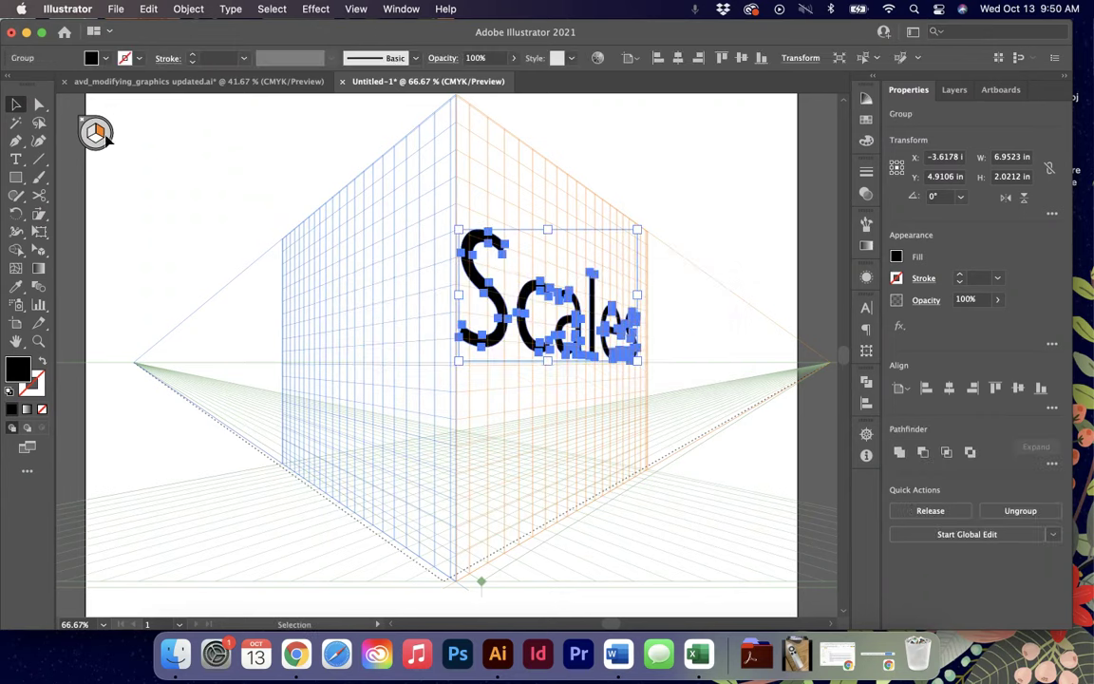
{"action": "left_click", "coordinate": [94, 134]}
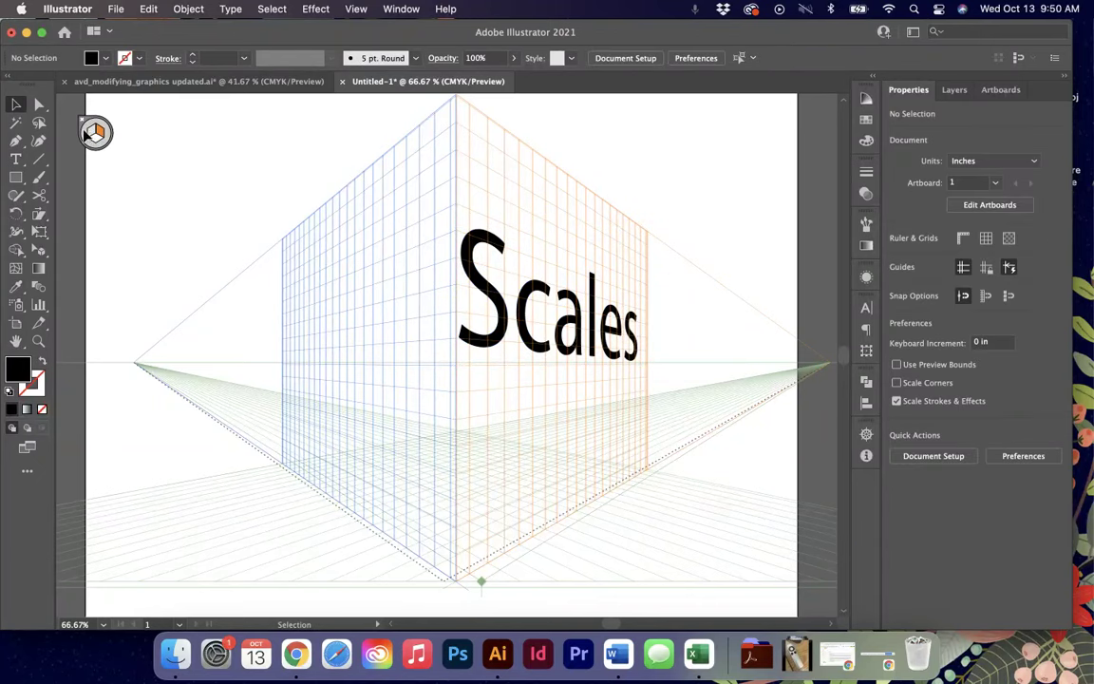
{"action": "left_click", "coordinate": [39, 250]}
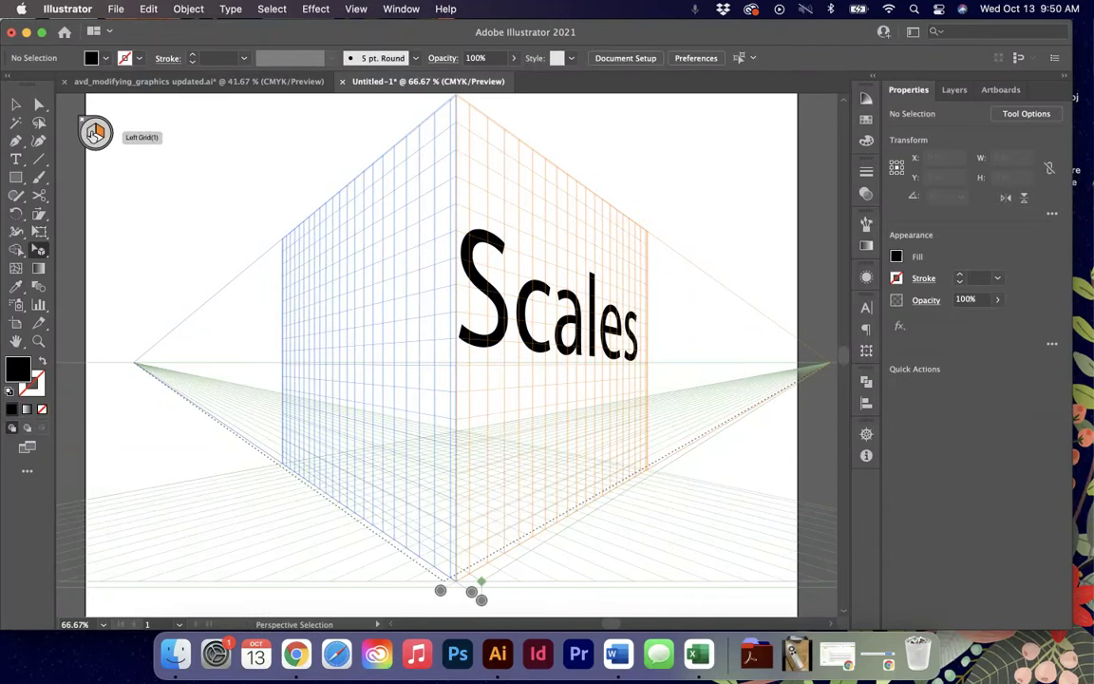
{"action": "left_click", "coordinate": [87, 132]}
{"action": "left_click_drag", "start_coordinate": [460, 304], "coordinate": [421, 320]}
- Stretch the Scales lettering wider and taller on the left plane, then delete it
{"action": "left_click", "coordinate": [445, 364]}
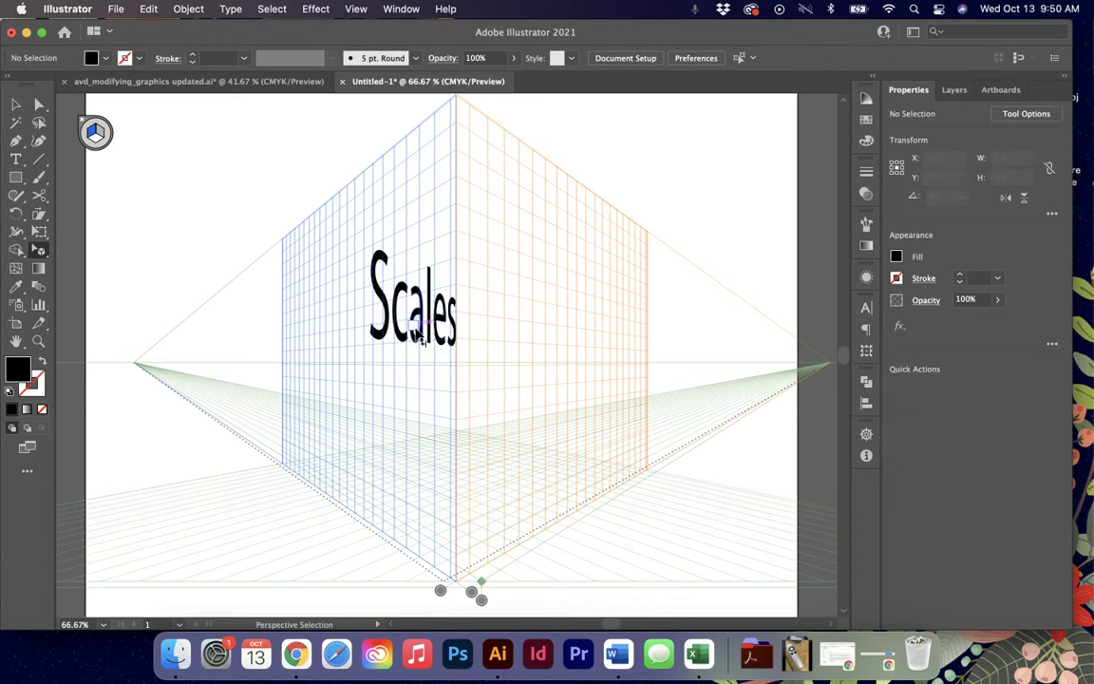
{"action": "left_click", "coordinate": [377, 260]}
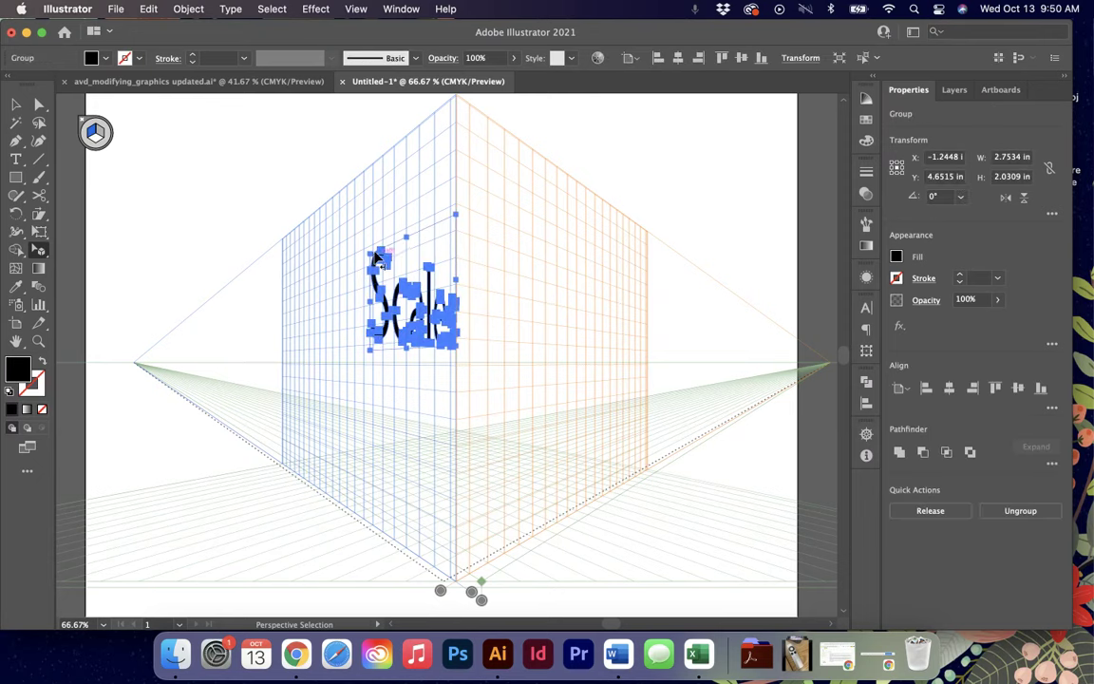
{"action": "left_click_drag", "start_coordinate": [377, 259], "coordinate": [435, 298]}
{"action": "left_click_drag", "start_coordinate": [454, 227], "coordinate": [446, 180]}
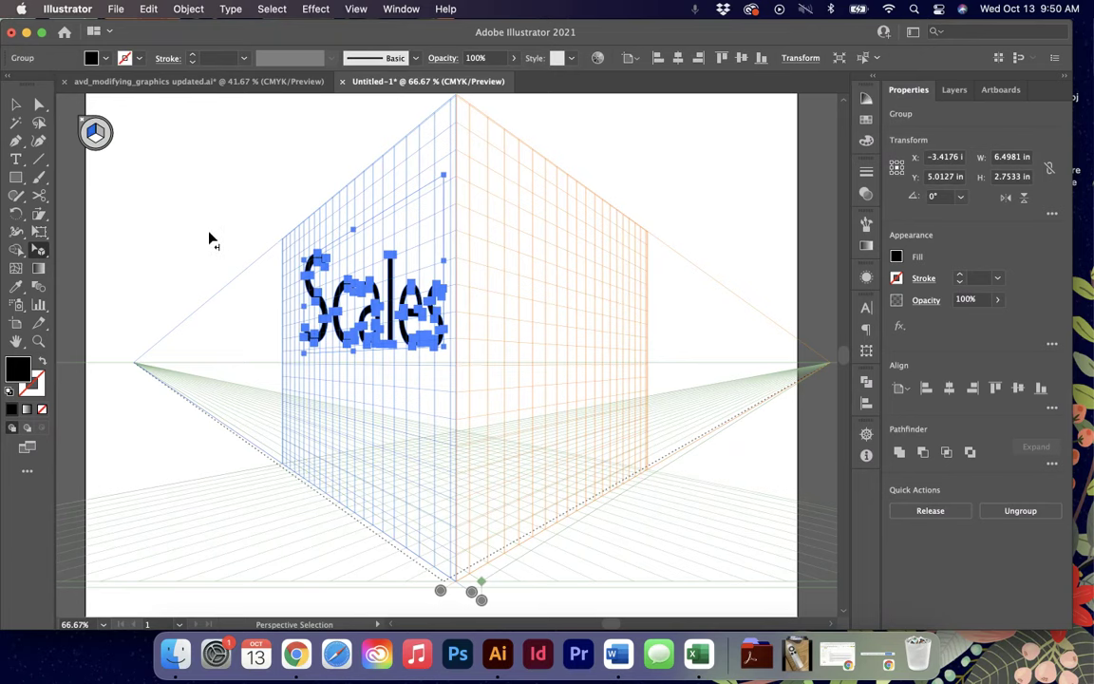
{"action": "key", "text": "Delete"}
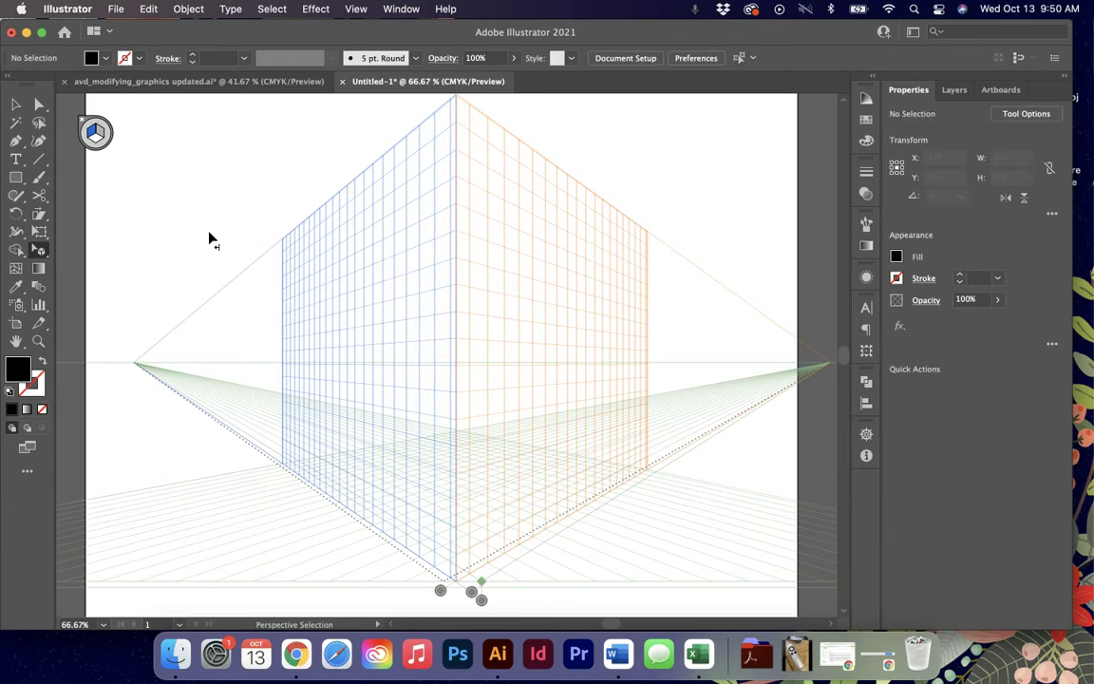
- Draw a tall black rectangle on the left plane as the prism's left face
{"action": "key", "text": "m"}
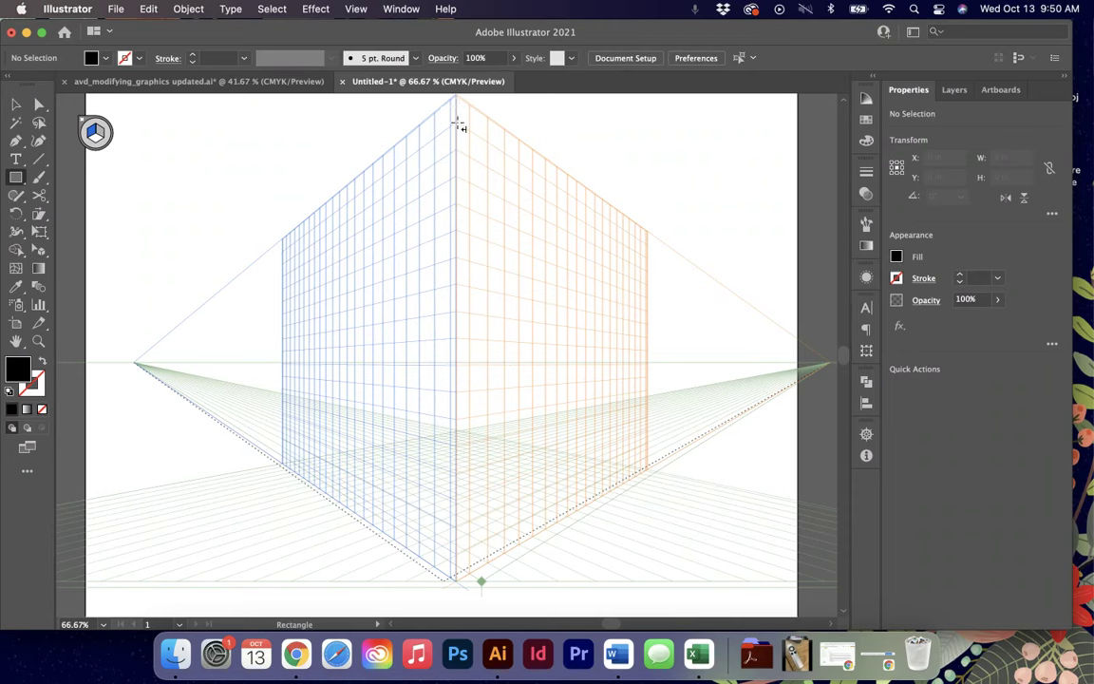
{"action": "left_click_drag", "start_coordinate": [457, 103], "coordinate": [374, 510]}
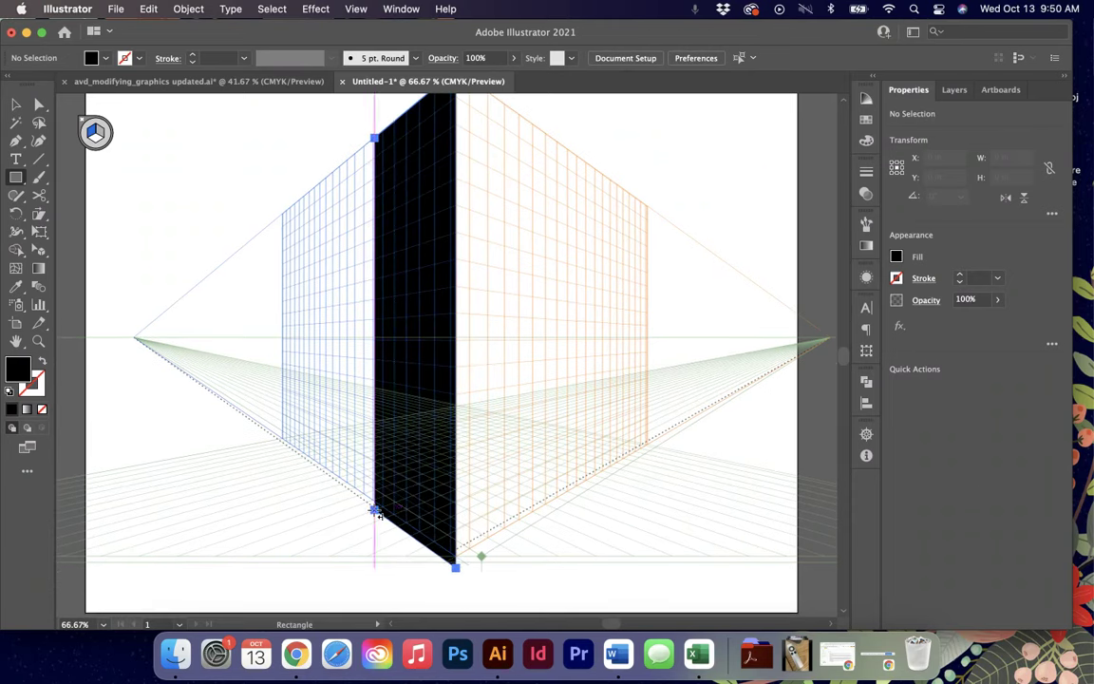
{"action": "scroll", "coordinate": [477, 196], "scroll_direction": "right", "scroll_amount": 3}
{"action": "scroll", "coordinate": [478, 197], "scroll_direction": "up", "scroll_amount": 2}
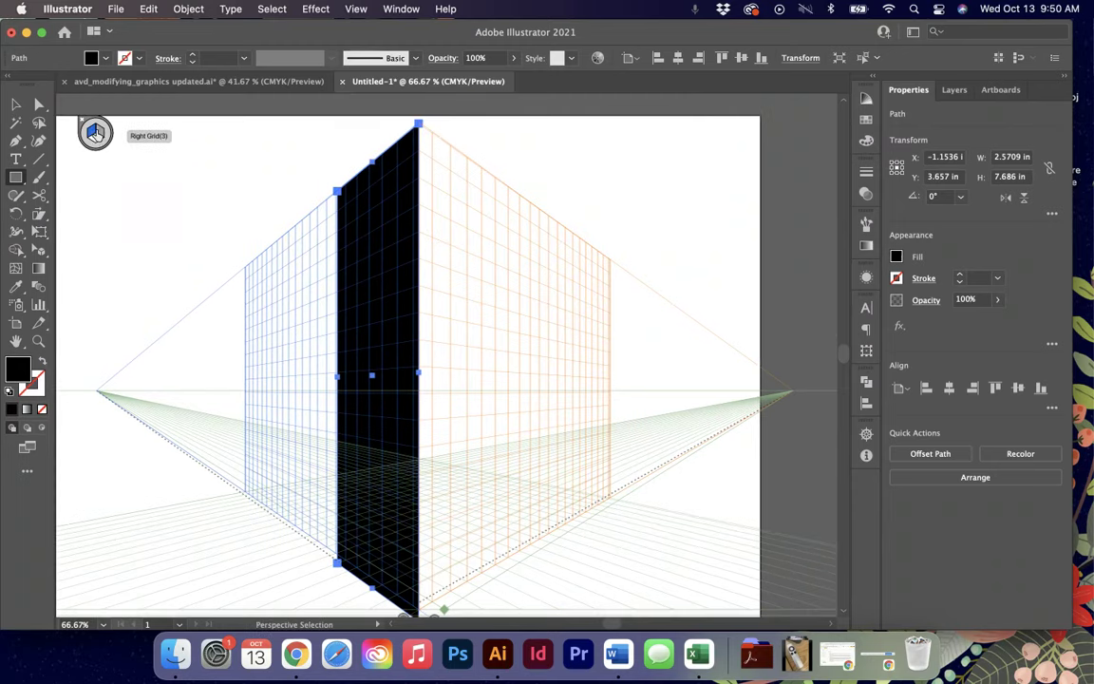
- Draw the prism's right face on the right plane and fill it dark grey
{"action": "left_click", "coordinate": [102, 133]}
{"action": "left_click_drag", "start_coordinate": [418, 124], "coordinate": [507, 562]}
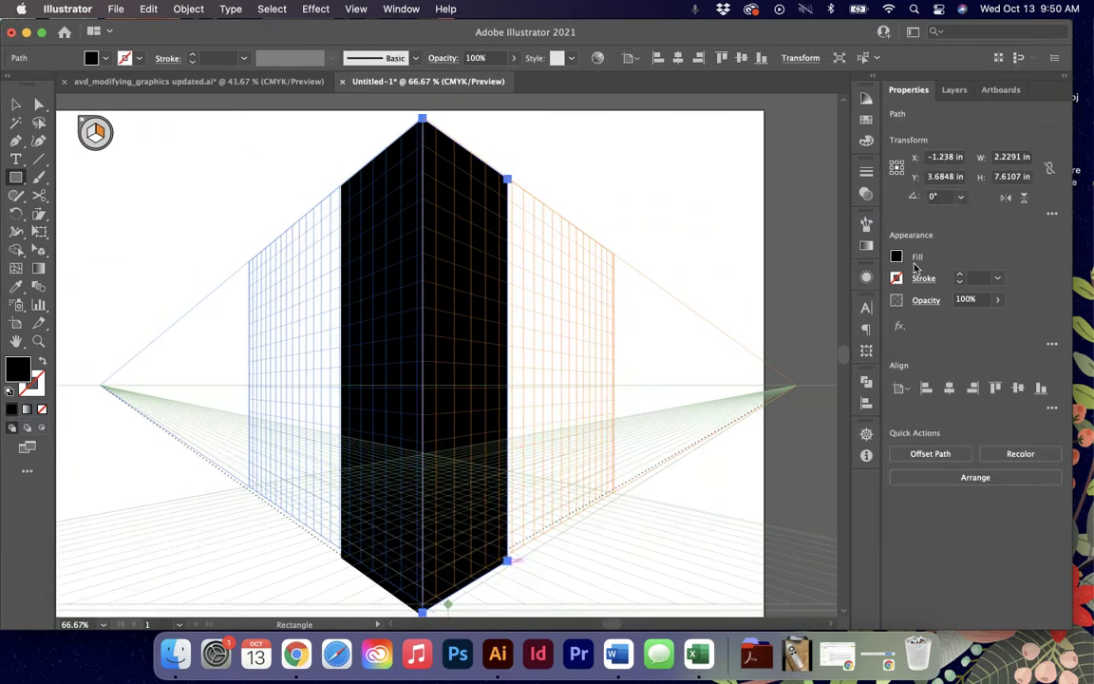
{"action": "left_click", "coordinate": [864, 278]}
{"action": "left_click", "coordinate": [753, 357]}
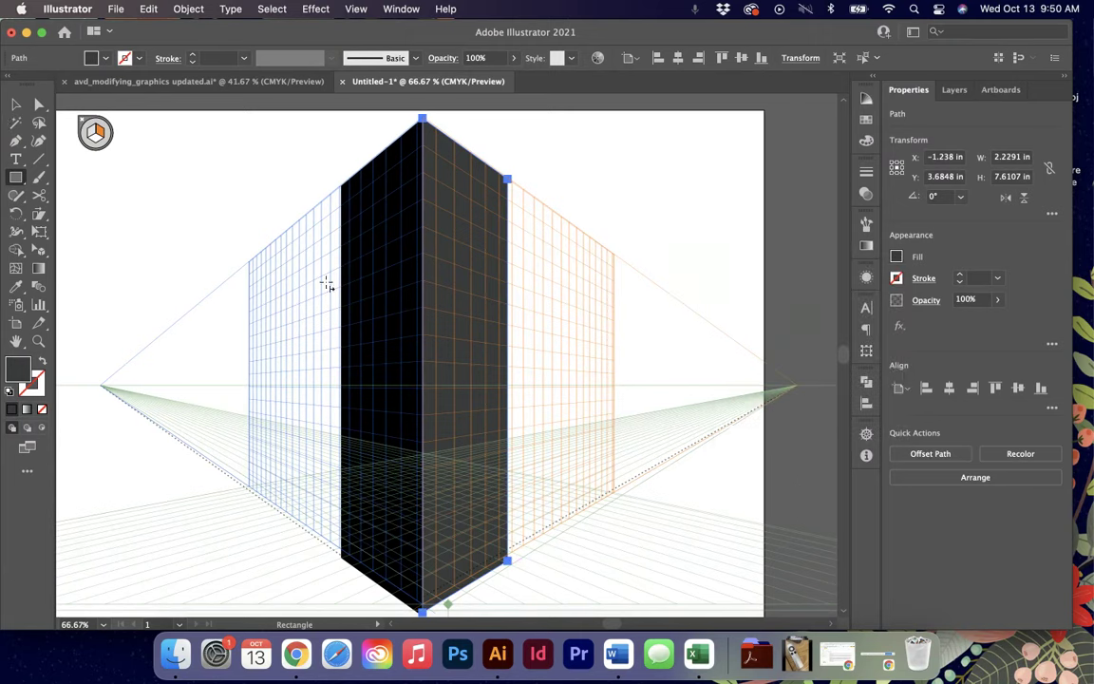
{"action": "left_click", "coordinate": [298, 300]}
{"action": "left_click", "coordinate": [164, 275]}
- Hide the perspective grid and deselect the prism
{"action": "left_click", "coordinate": [39, 249]}
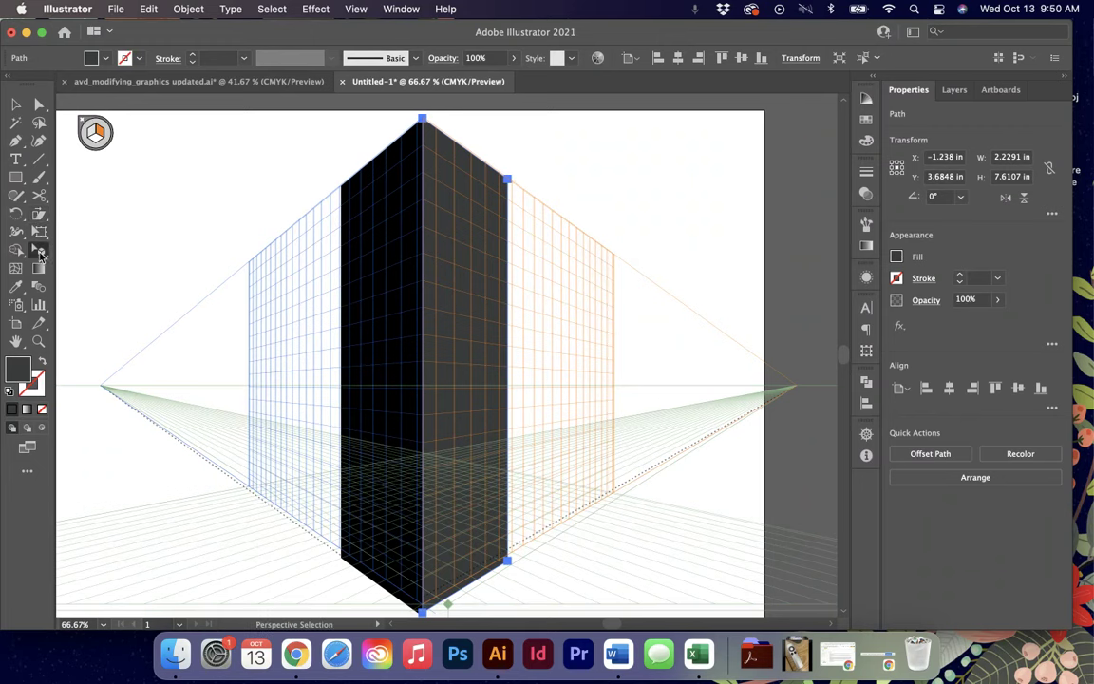
{"action": "left_click", "coordinate": [84, 124]}
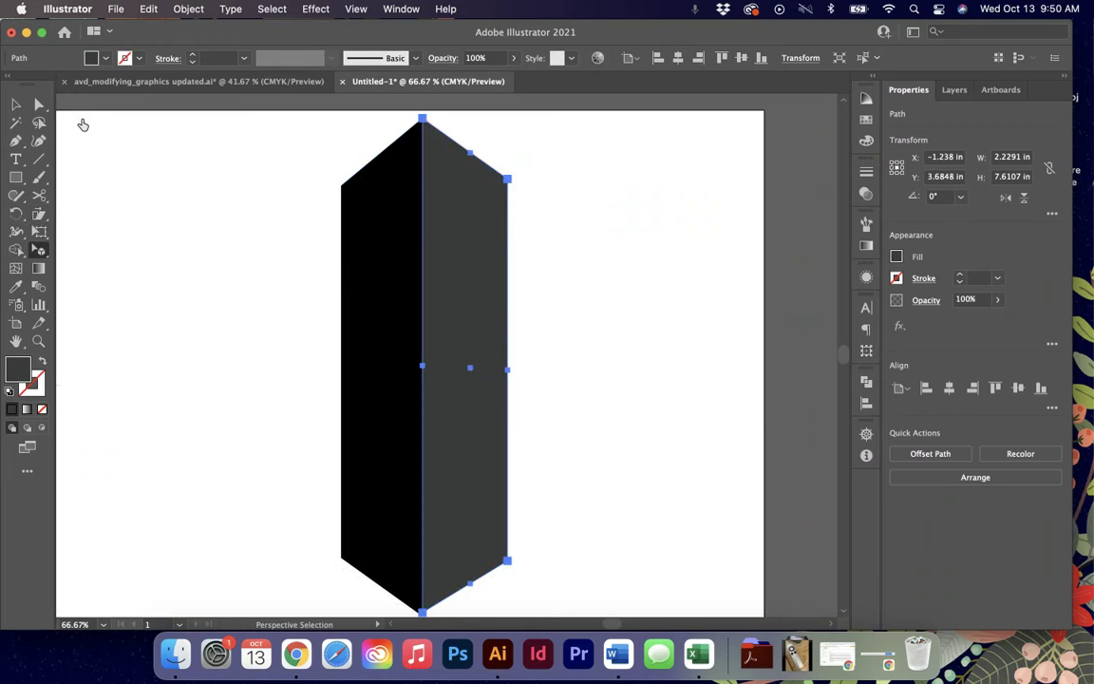
{"action": "left_click", "coordinate": [179, 186]}
{"action": "left_click", "coordinate": [315, 9]}
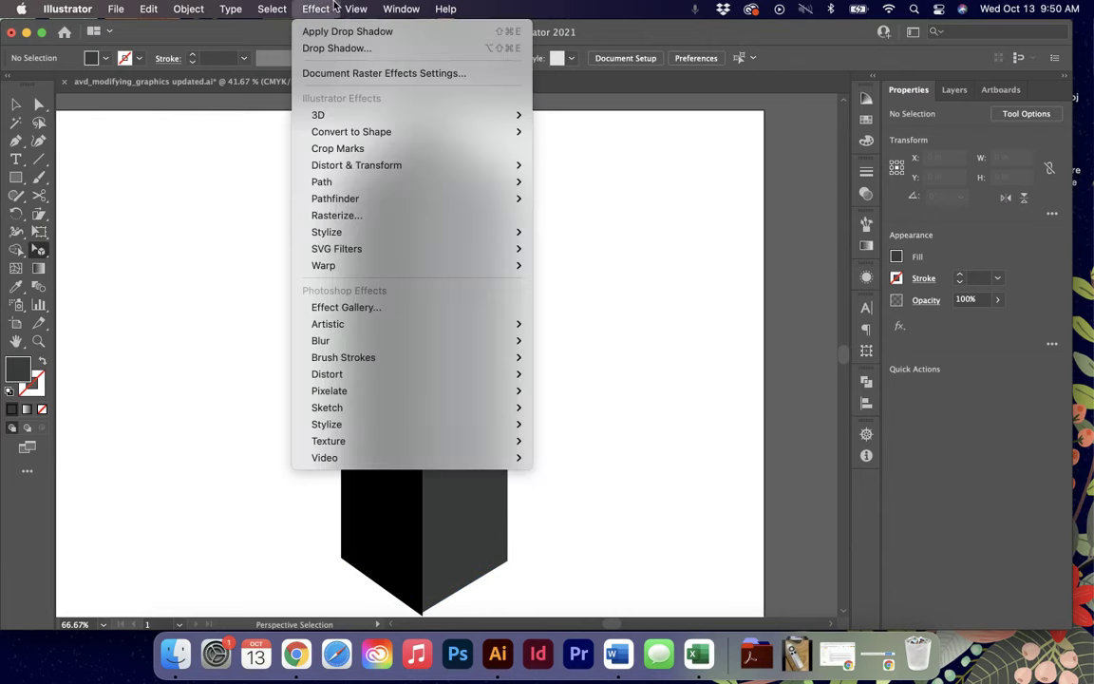
{"action": "mouse_move", "coordinate": [355, 8]}
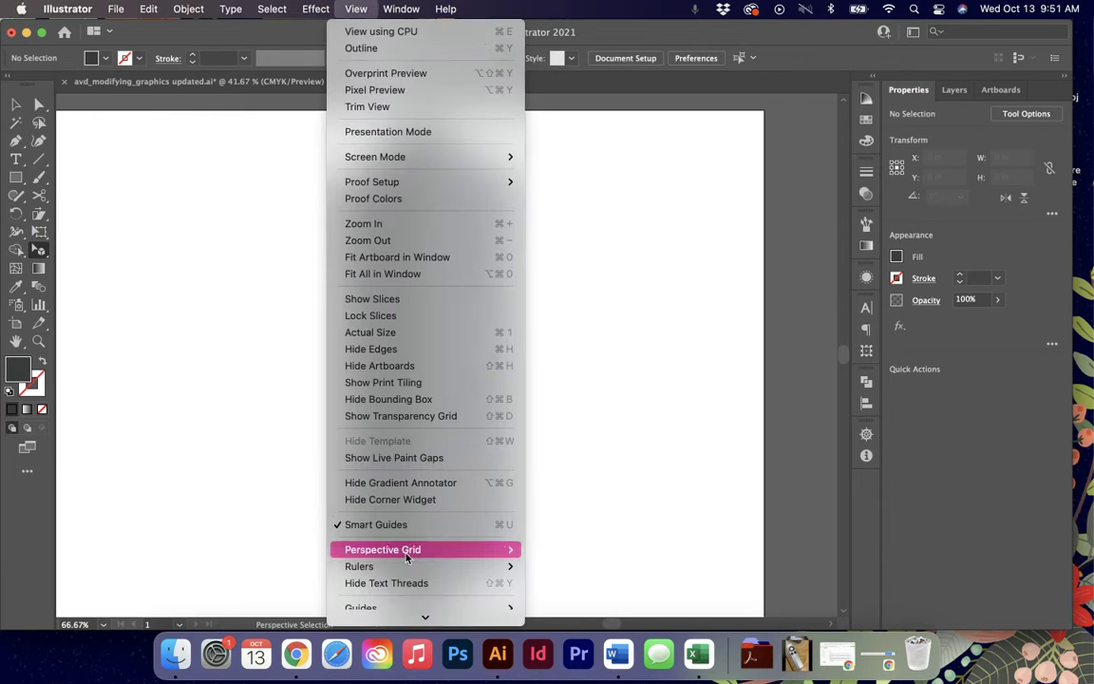
{"action": "mouse_move", "coordinate": [399, 549]}
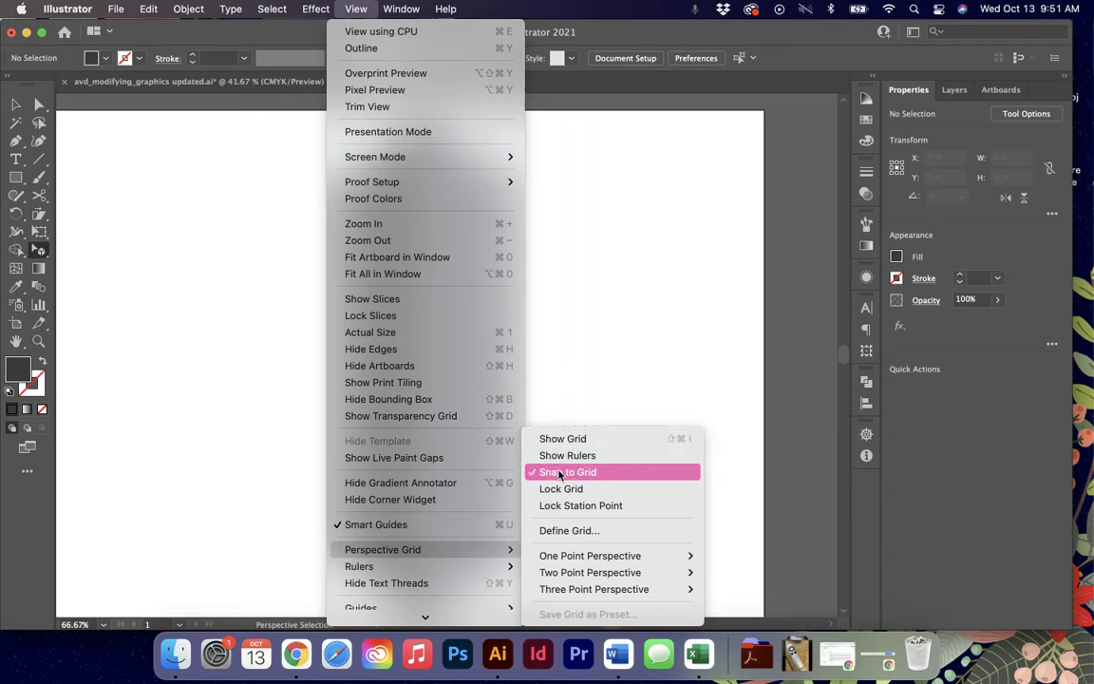
{"action": "left_click", "coordinate": [180, 449]}
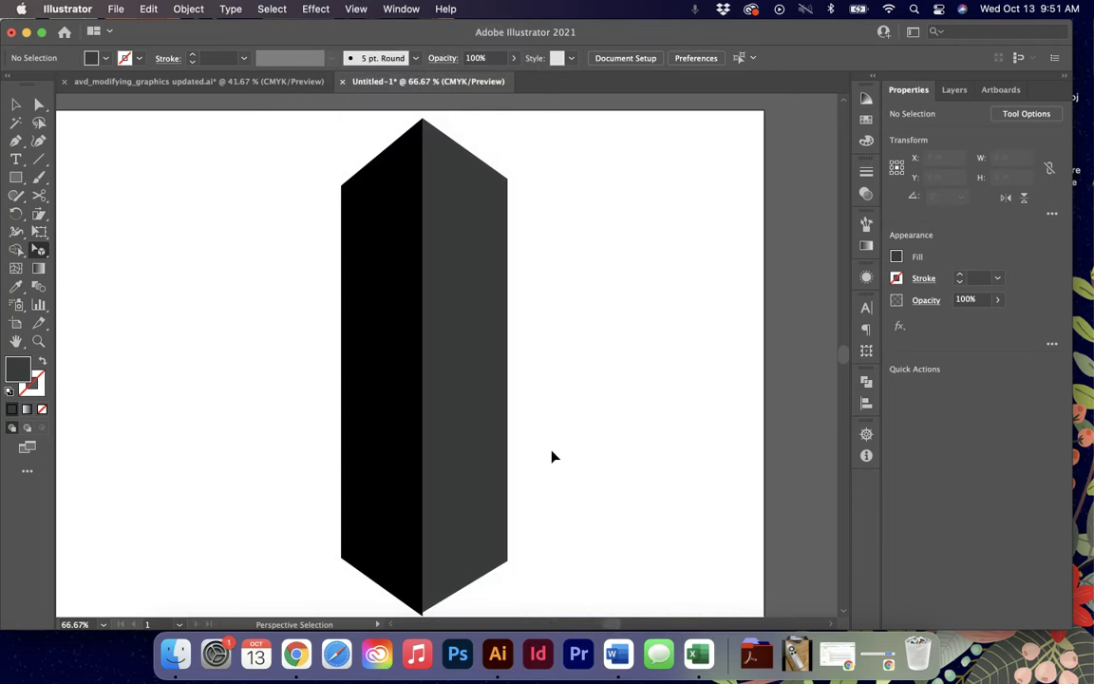
{"action": "left_click_drag", "start_coordinate": [575, 500], "coordinate": [307, 337]}
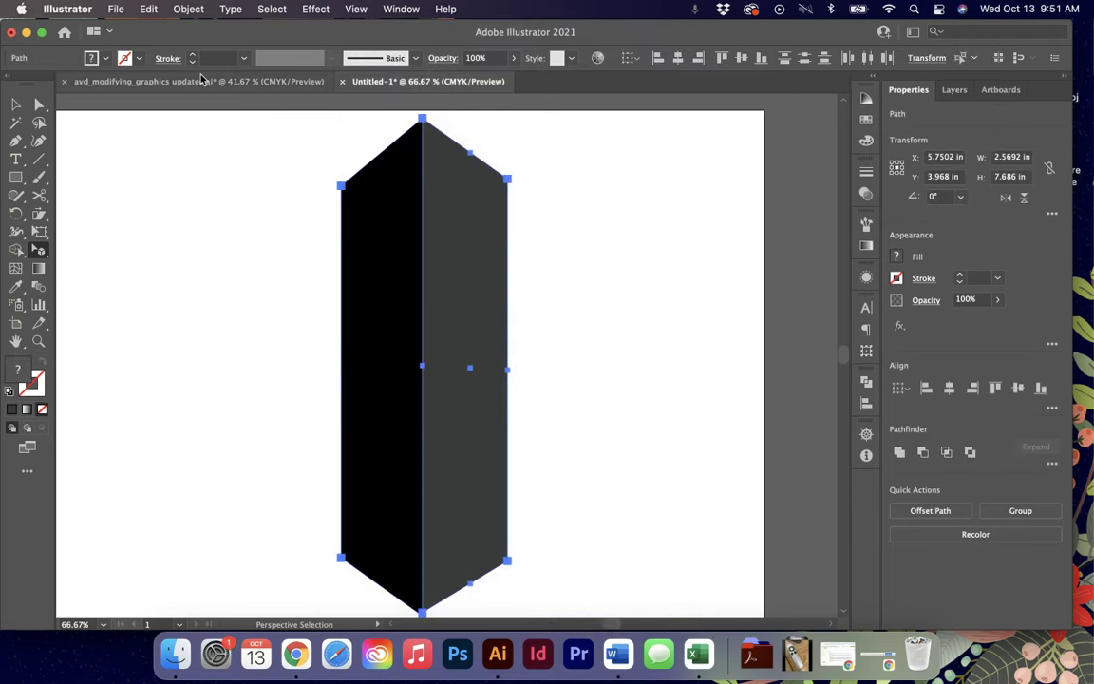
- Go back to avd_modifying_graphics, zoom in and select the Twirl Tool & Outer Glow fish
{"action": "left_click", "coordinate": [254, 82]}
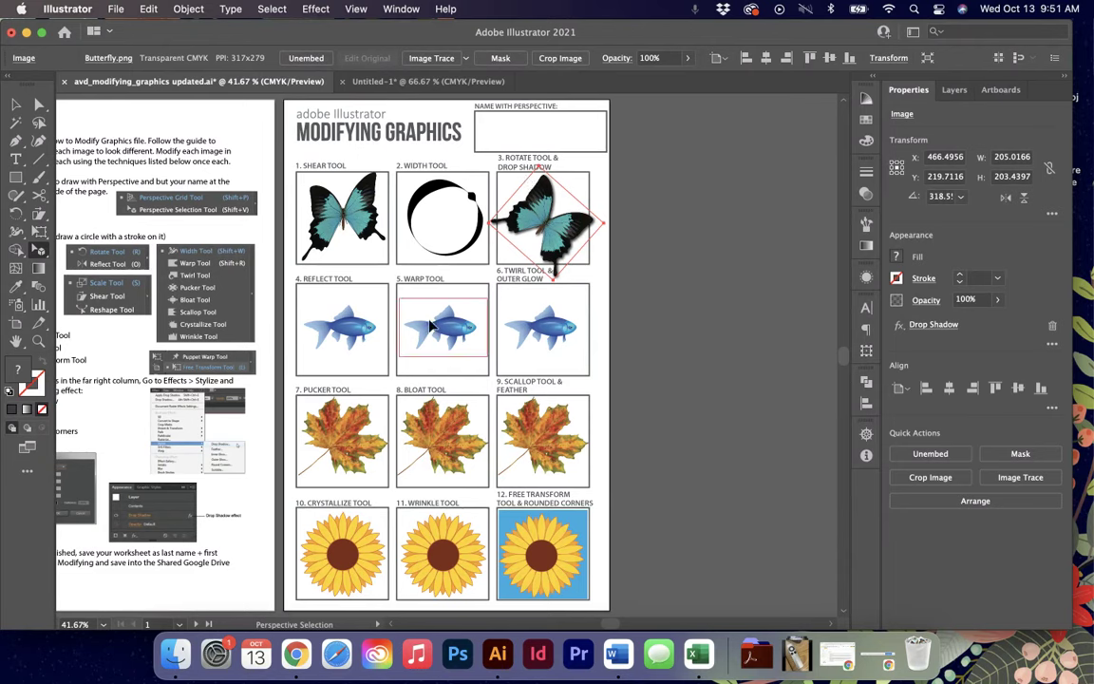
{"action": "left_click", "coordinate": [541, 328]}
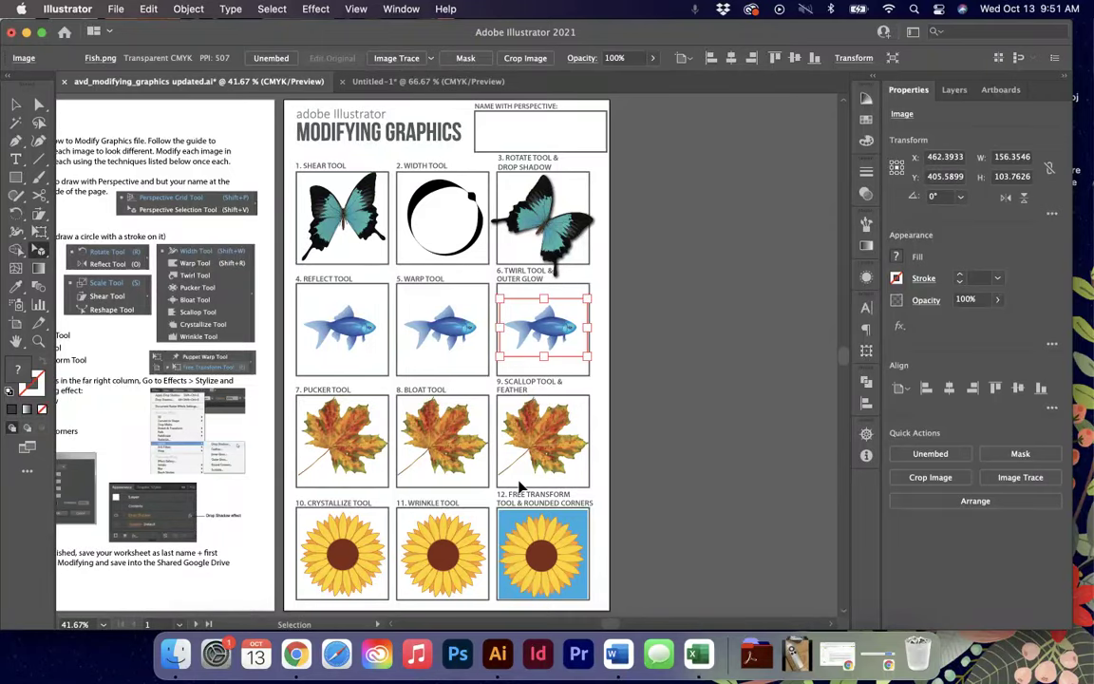
{"action": "key", "text": "super+equal"}
{"action": "scroll", "coordinate": [519, 487], "scroll_direction": "left", "scroll_amount": 3}
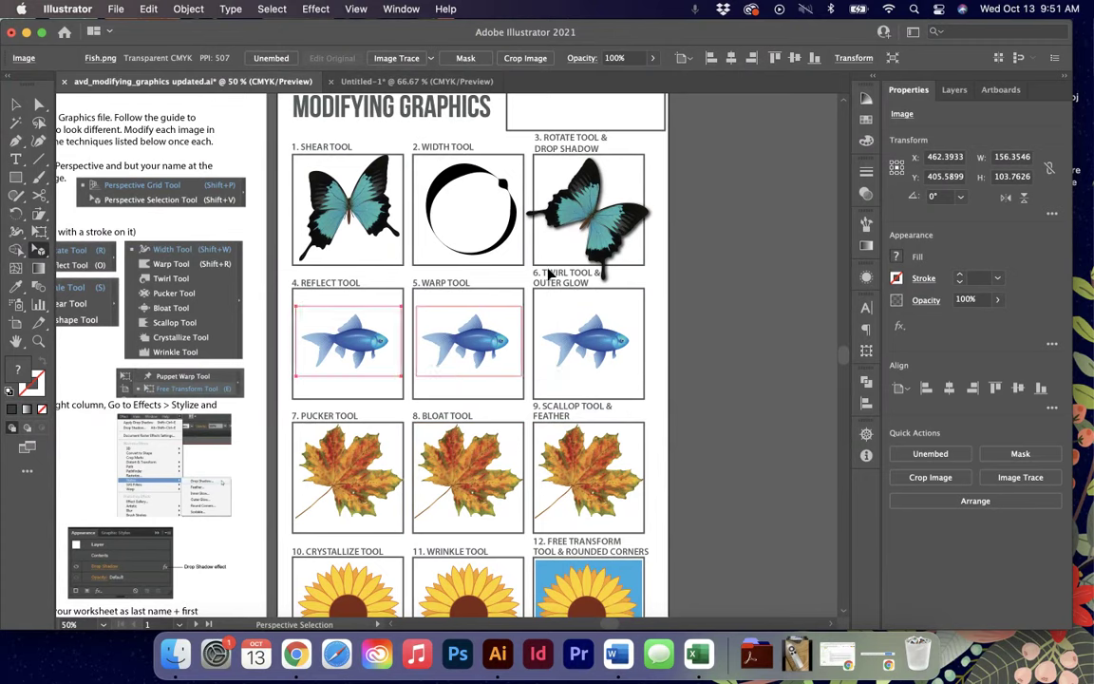
{"action": "left_click", "coordinate": [370, 344]}
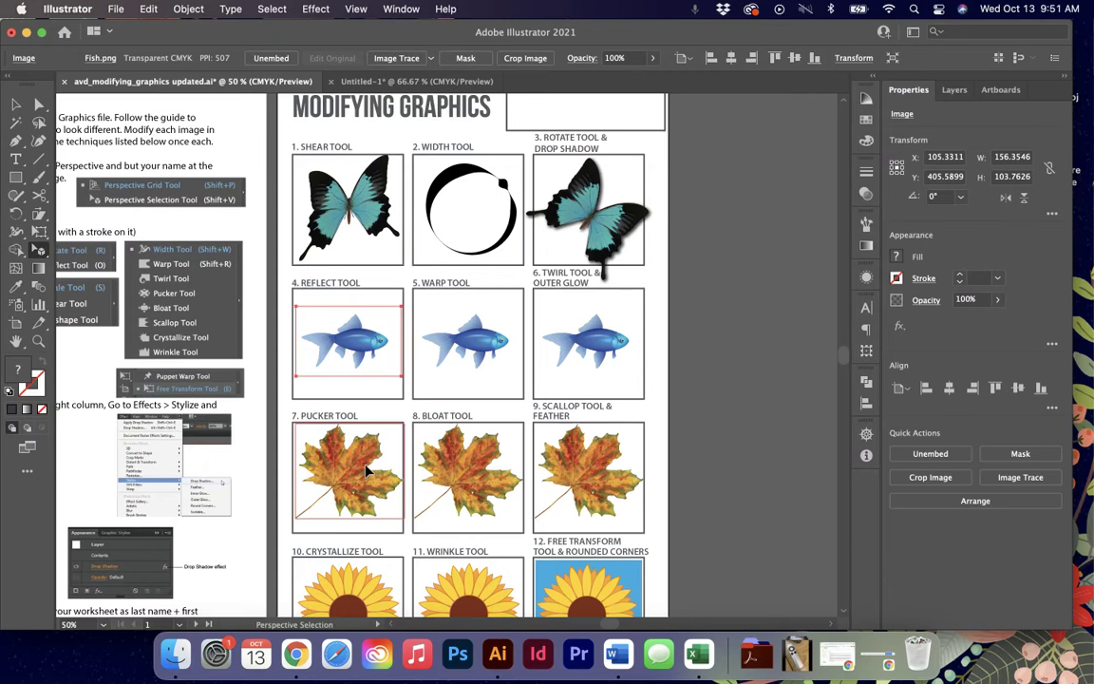
{"action": "left_click", "coordinate": [335, 426]}
{"action": "left_click", "coordinate": [593, 354]}
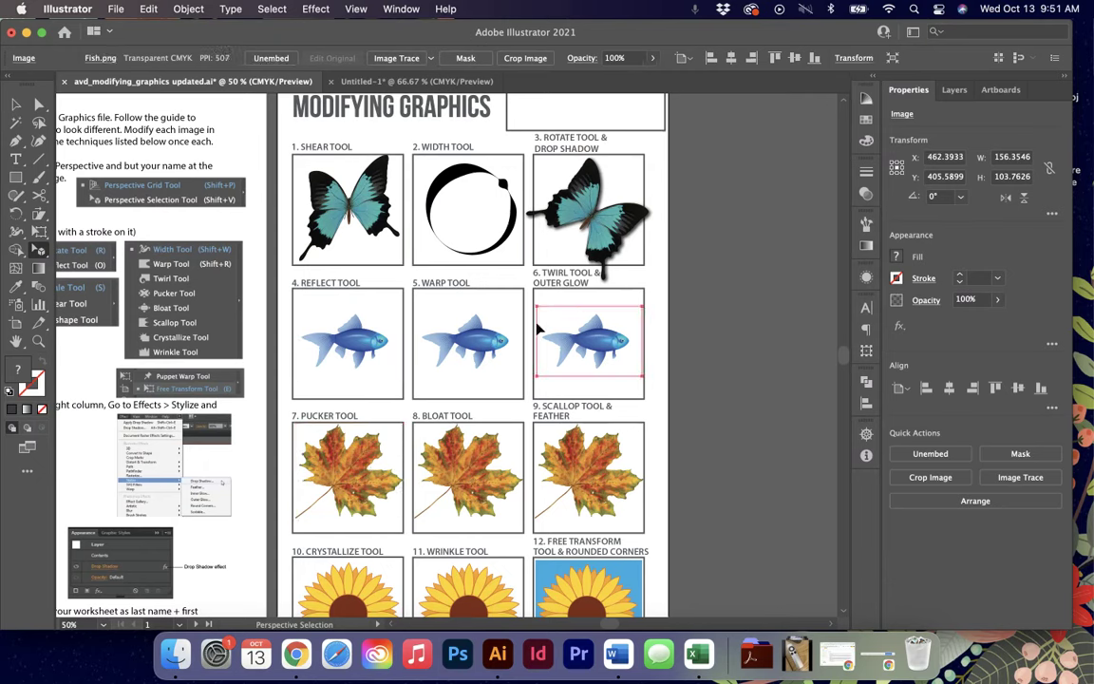
{"action": "left_click", "coordinate": [16, 231]}
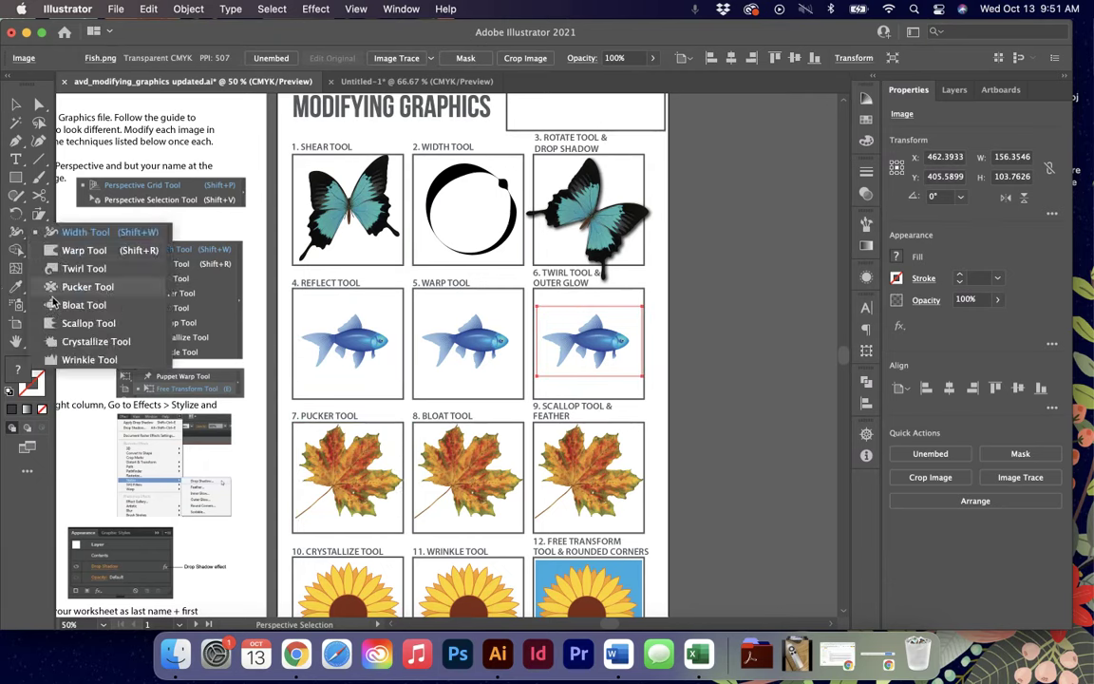
- Set the Twirl tool intensity to 20% and twirl the panel 6 fish
{"action": "left_click", "coordinate": [47, 266]}
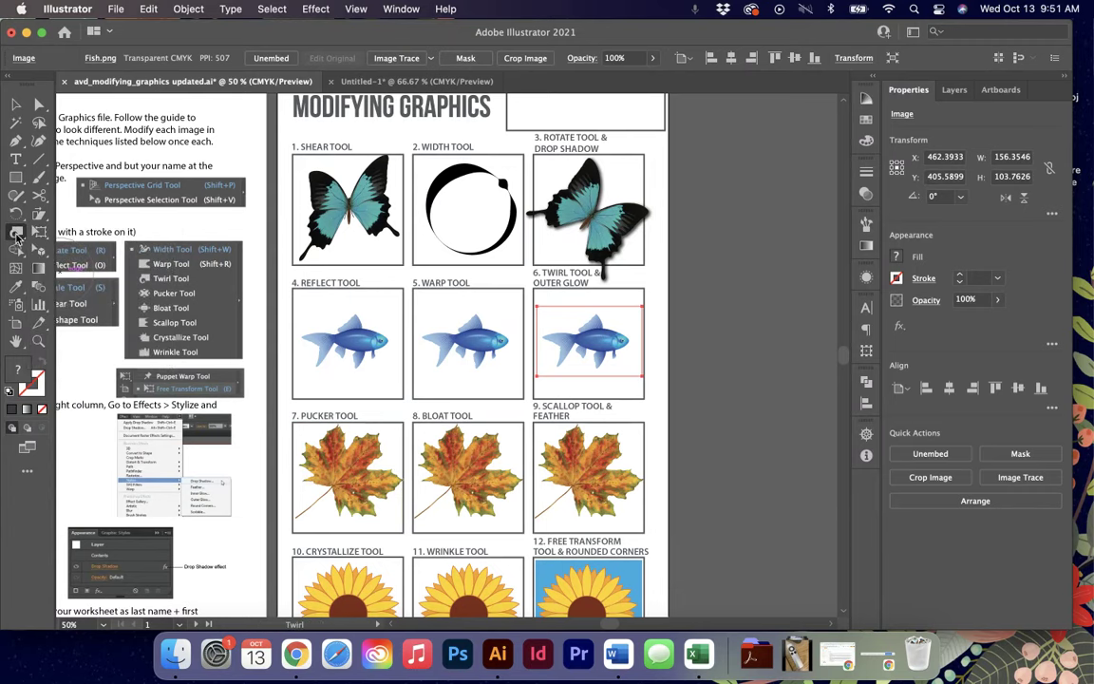
{"action": "double_click", "coordinate": [16, 233]}
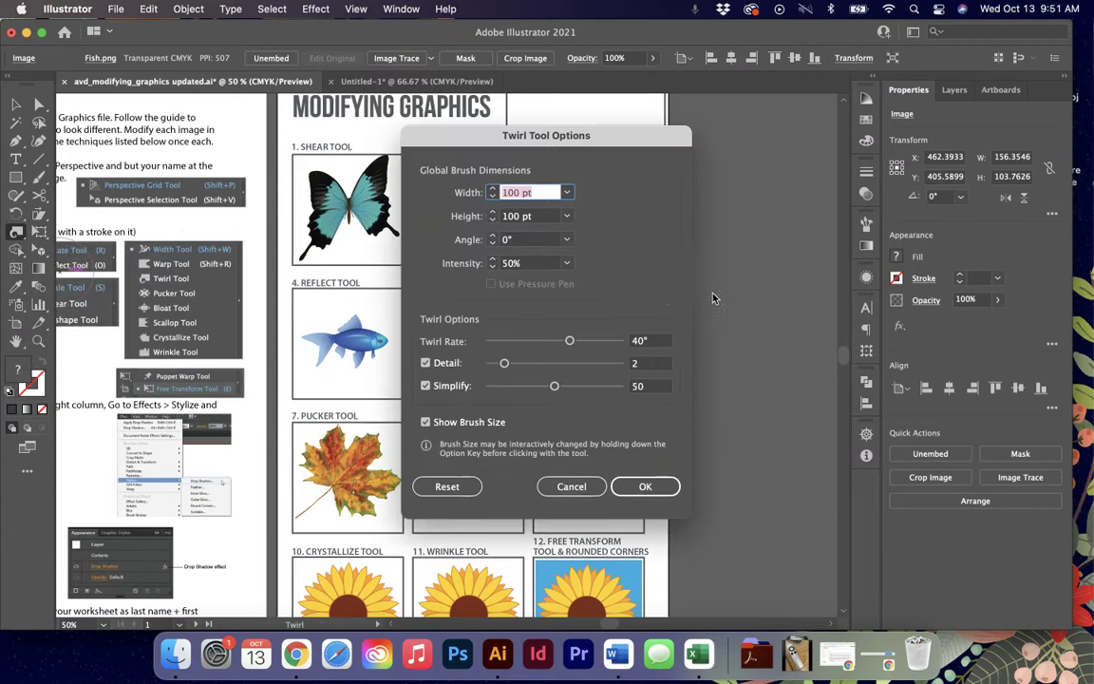
{"action": "left_click", "coordinate": [493, 268]}
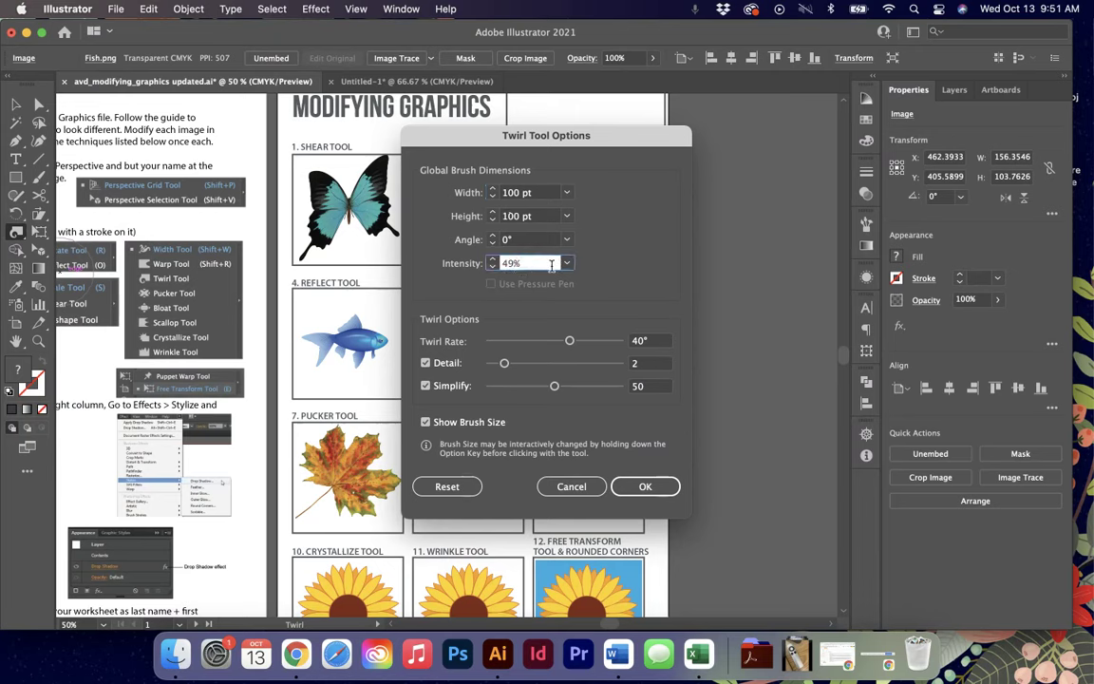
{"action": "left_click", "coordinate": [566, 263]}
{"action": "left_click", "coordinate": [582, 312]}
{"action": "left_click", "coordinate": [644, 486]}
{"action": "key", "text": "super+equal"}
{"action": "key", "text": "super+equal"}
{"action": "key", "text": "super+equal"}
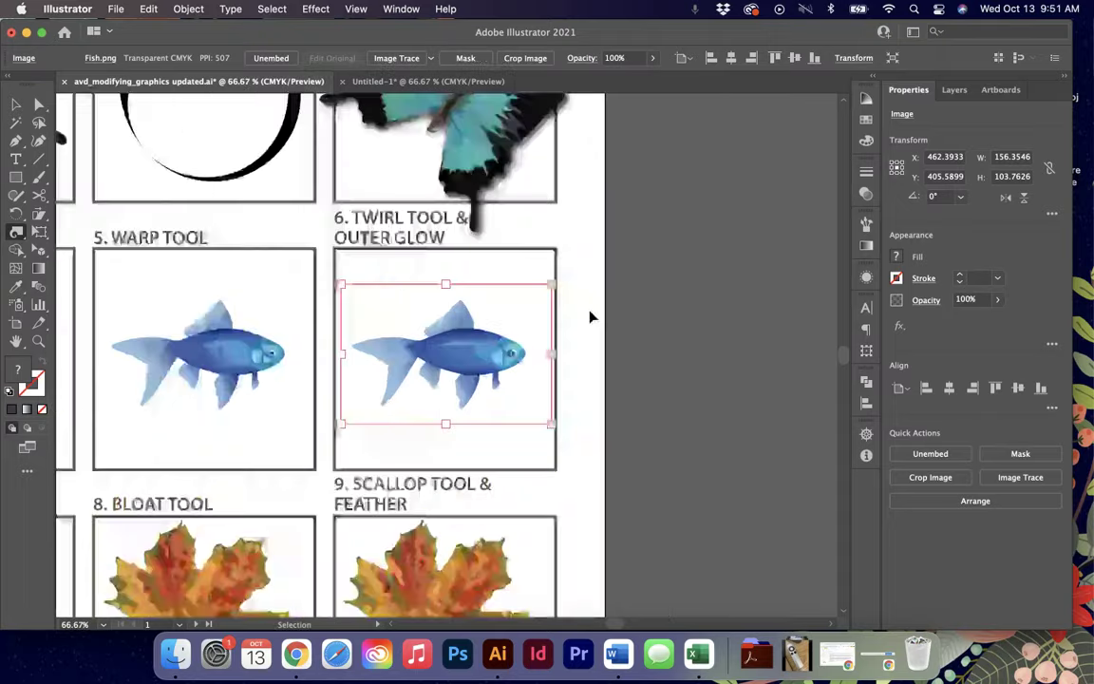
{"action": "left_click_drag", "start_coordinate": [472, 354], "coordinate": [472, 353]}
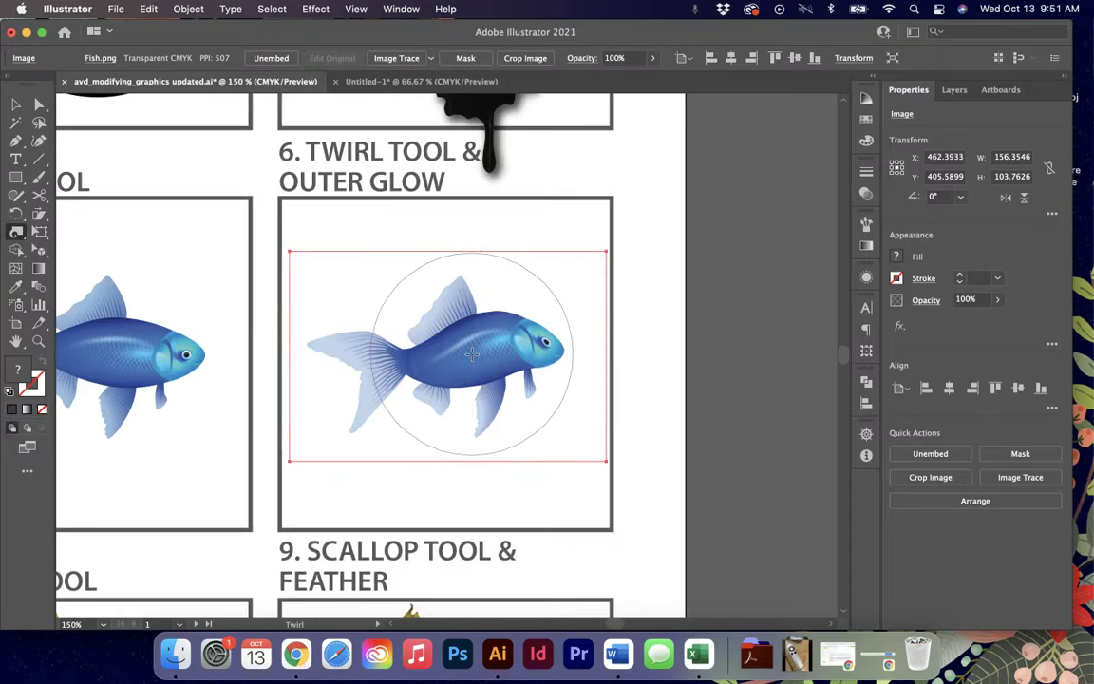
- Undo, raise the twirl intensity to 70% and twirl the fish into a tight spiral
{"action": "key", "text": "super+z"}
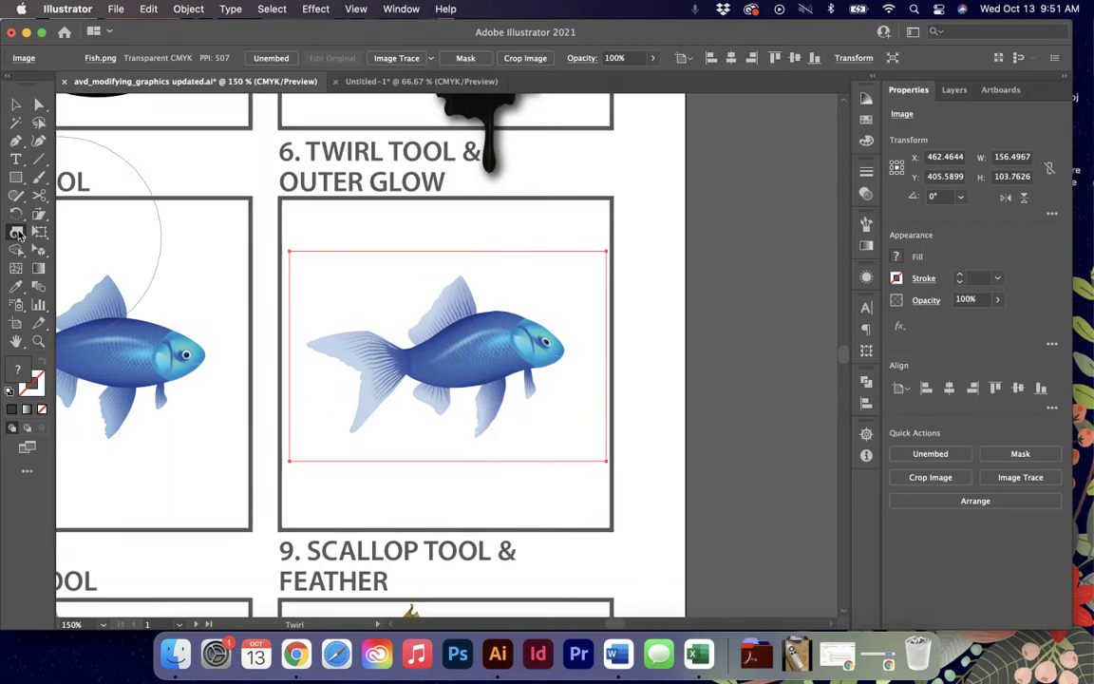
{"action": "key", "text": "Return"}
{"action": "key", "text": "Tab"}
{"action": "key", "text": "Tab"}
{"action": "key", "text": "Tab"}
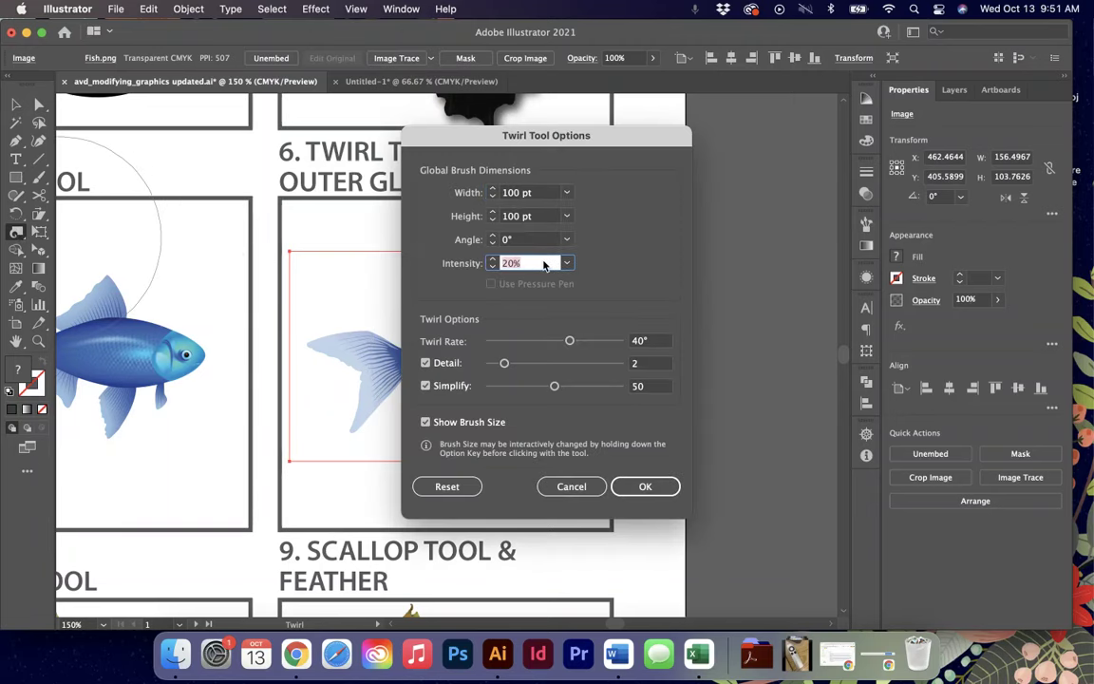
{"action": "key", "text": "Return"}
{"action": "scroll", "coordinate": [518, 314], "scroll_direction": "right", "scroll_amount": 1}
{"action": "left_click_drag", "start_coordinate": [463, 337], "coordinate": [461, 349]}
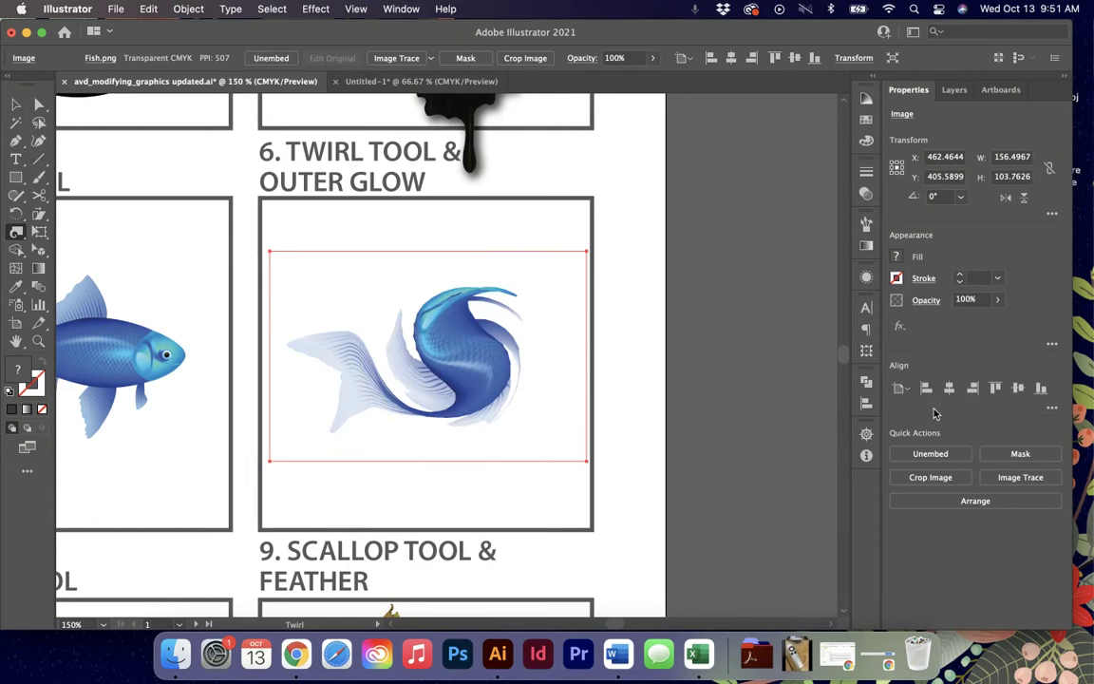
{"action": "scroll", "coordinate": [519, 350], "scroll_direction": "left", "scroll_amount": 5}
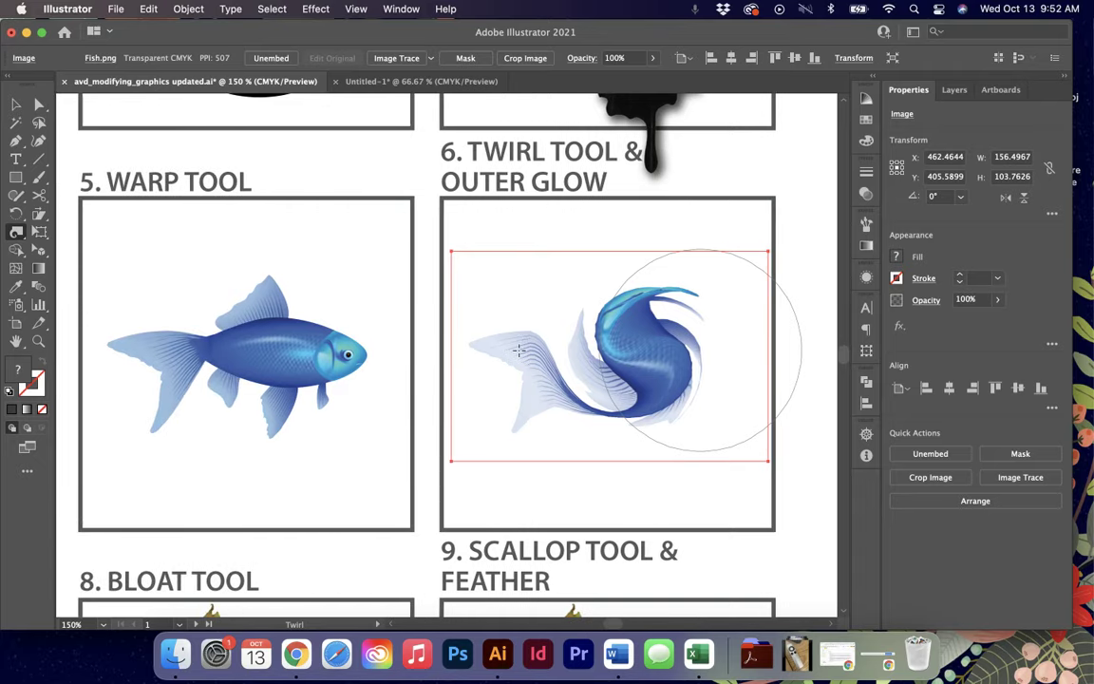
- Undo the twirl on the panel 6 fish and select the Warp Tool fish
{"action": "key", "text": "super+z"}
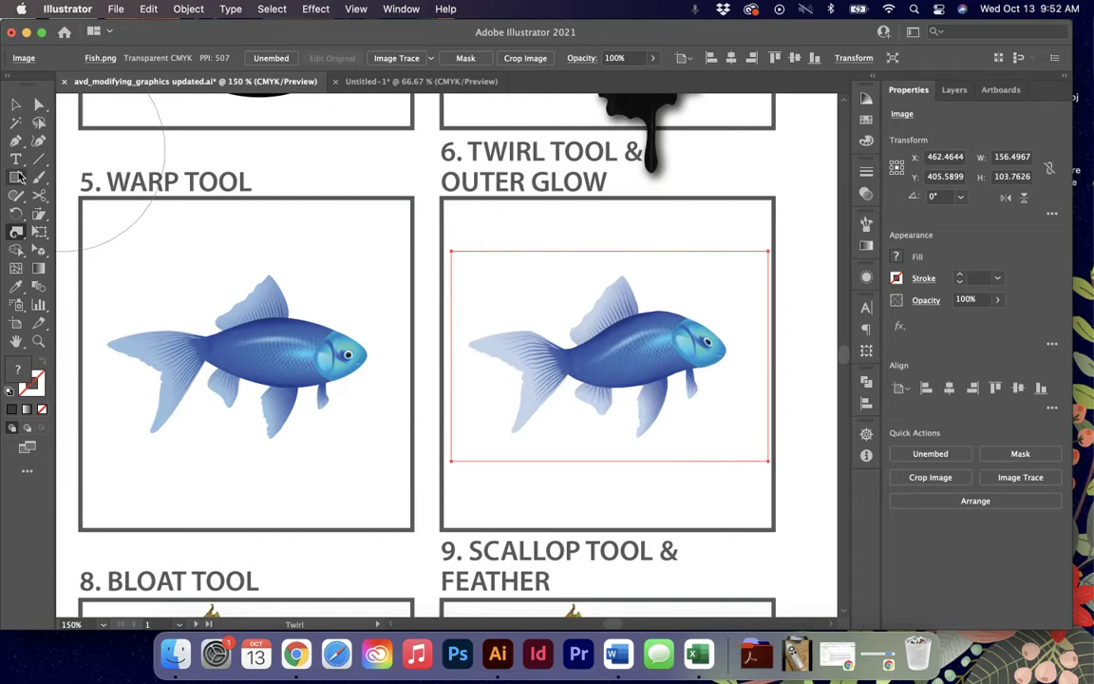
{"action": "left_click_drag", "start_coordinate": [16, 231], "coordinate": [85, 249]}
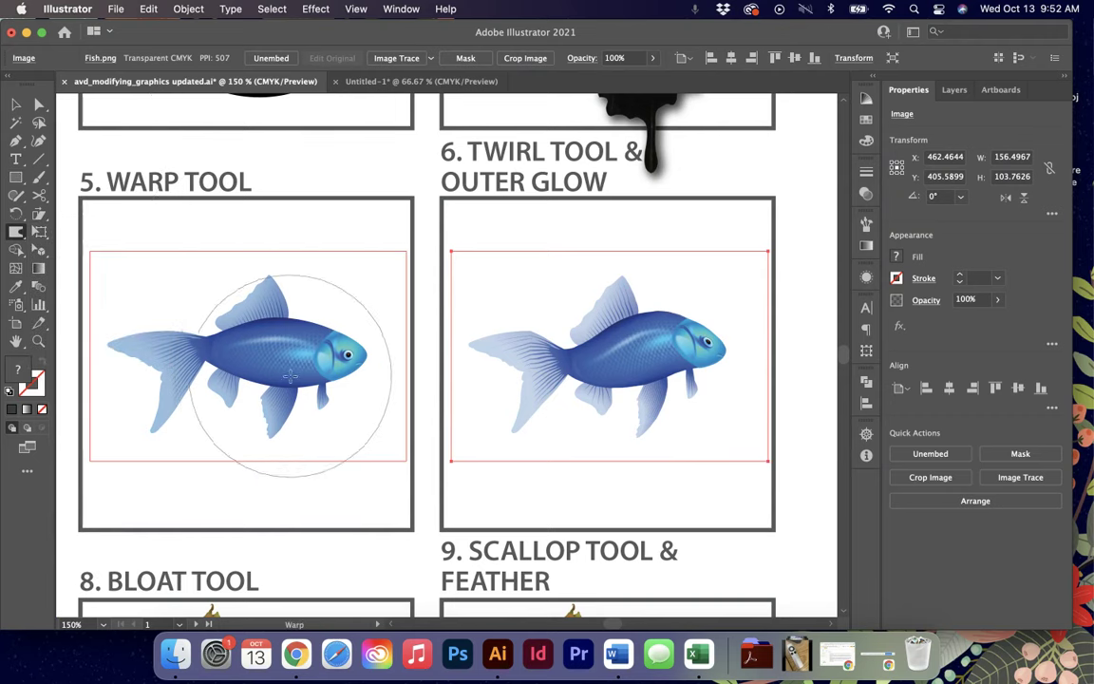
{"action": "key", "text": "v"}
{"action": "left_click", "coordinate": [280, 372]}
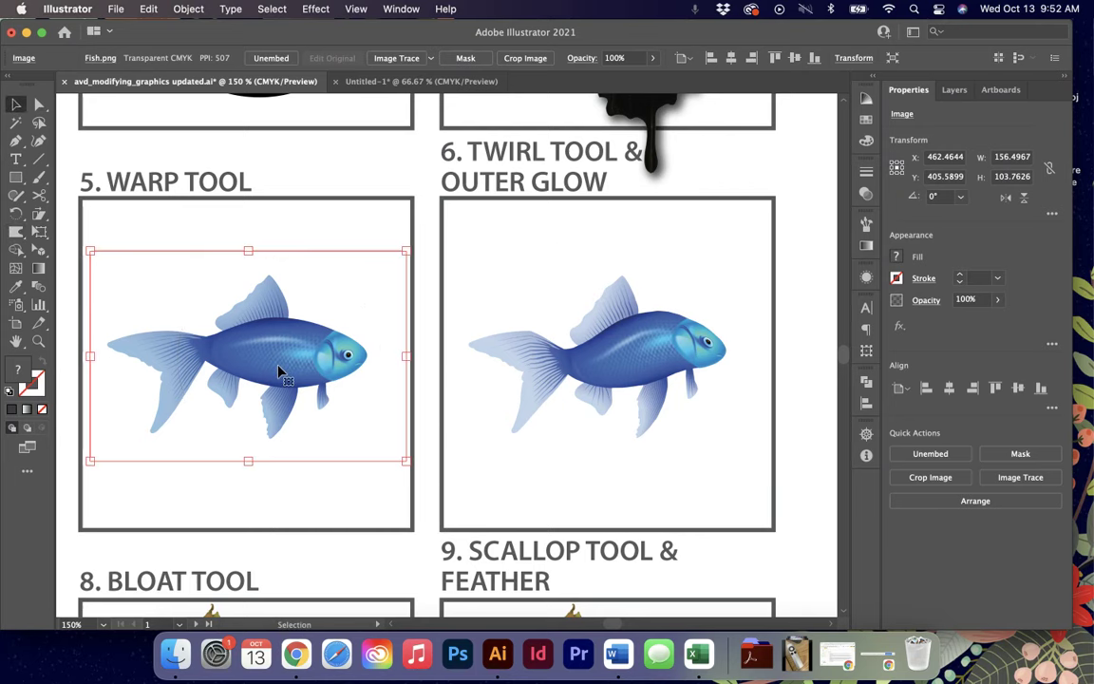
{"action": "scroll", "coordinate": [281, 373], "scroll_direction": "left", "scroll_amount": 3}
- Warp the fish's tail, top, head, belly and lower side outward to plump it
{"action": "left_click_drag", "start_coordinate": [18, 232], "coordinate": [76, 247]}
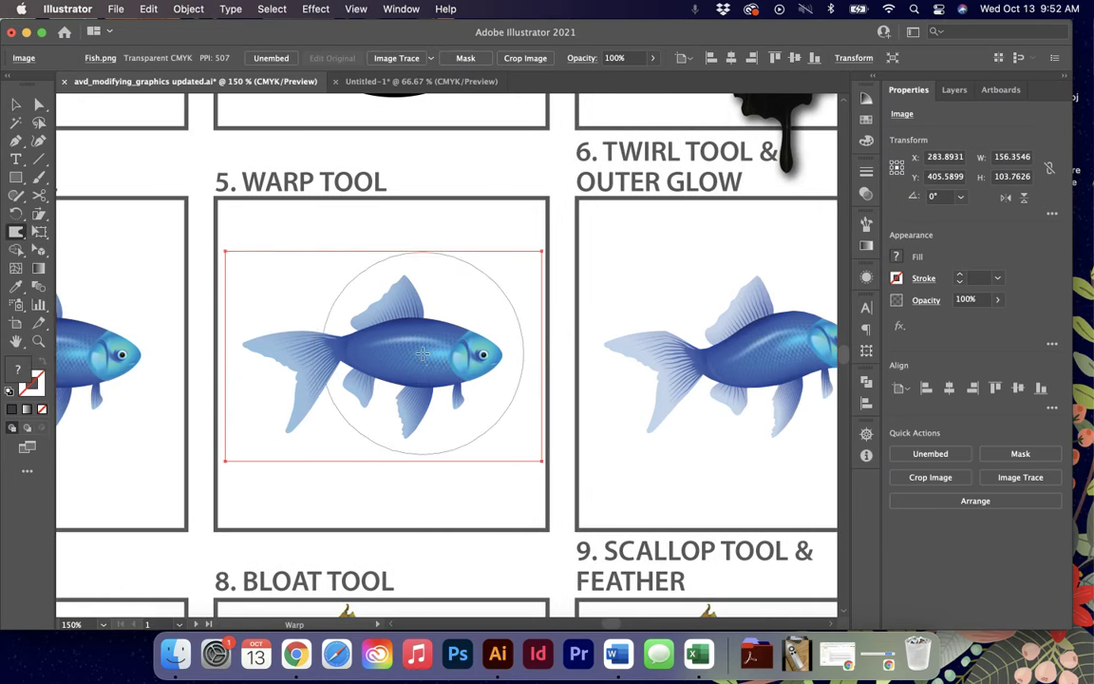
{"action": "mouse_move", "coordinate": [251, 354]}
{"action": "left_mouse_down"}
{"action": "mouse_move", "coordinate": [242, 362]}
{"action": "mouse_move", "coordinate": [287, 389]}
{"action": "mouse_move", "coordinate": [285, 410]}
{"action": "mouse_move", "coordinate": [313, 393]}
{"action": "left_mouse_up"}
{"action": "mouse_move", "coordinate": [428, 303]}
{"action": "left_mouse_down"}
{"action": "mouse_move", "coordinate": [402, 268]}
{"action": "mouse_move", "coordinate": [411, 276]}
{"action": "left_mouse_up"}
{"action": "left_click_drag", "start_coordinate": [470, 347], "coordinate": [514, 357]}
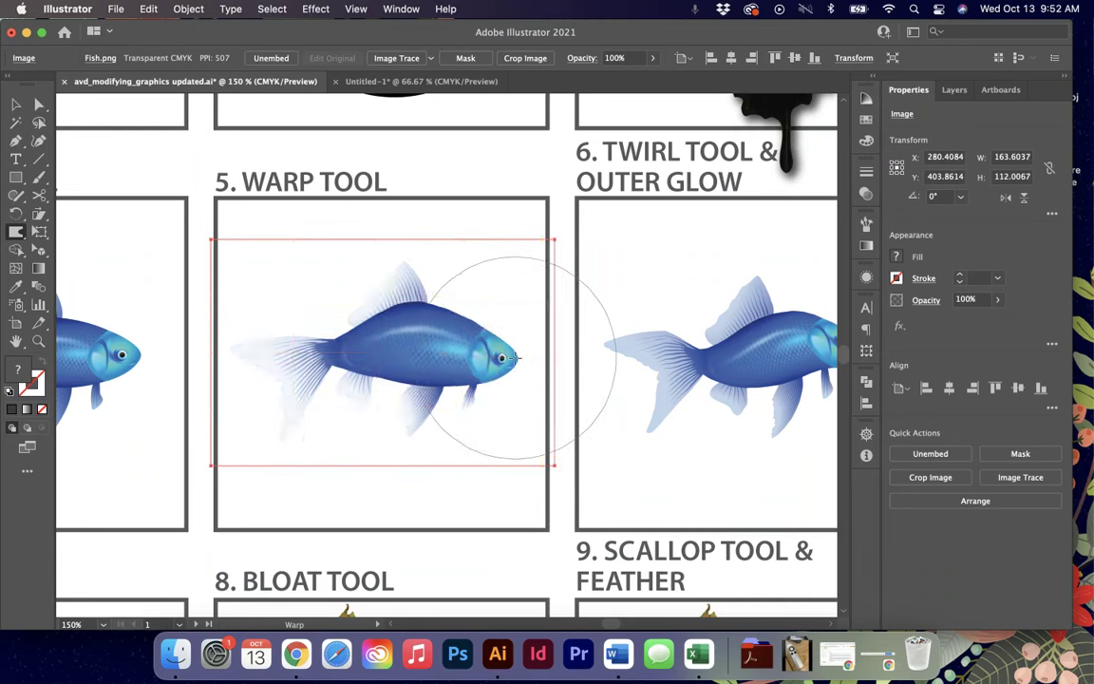
{"action": "mouse_move", "coordinate": [424, 391]}
{"action": "left_mouse_down"}
{"action": "mouse_move", "coordinate": [418, 448]}
{"action": "mouse_move", "coordinate": [432, 444]}
{"action": "left_mouse_up"}
{"action": "left_click_drag", "start_coordinate": [494, 380], "coordinate": [504, 385]}
{"action": "mouse_move", "coordinate": [503, 275]}
{"action": "left_mouse_down"}
{"action": "mouse_move", "coordinate": [465, 323]}
{"action": "mouse_move", "coordinate": [469, 203]}
{"action": "left_mouse_up"}
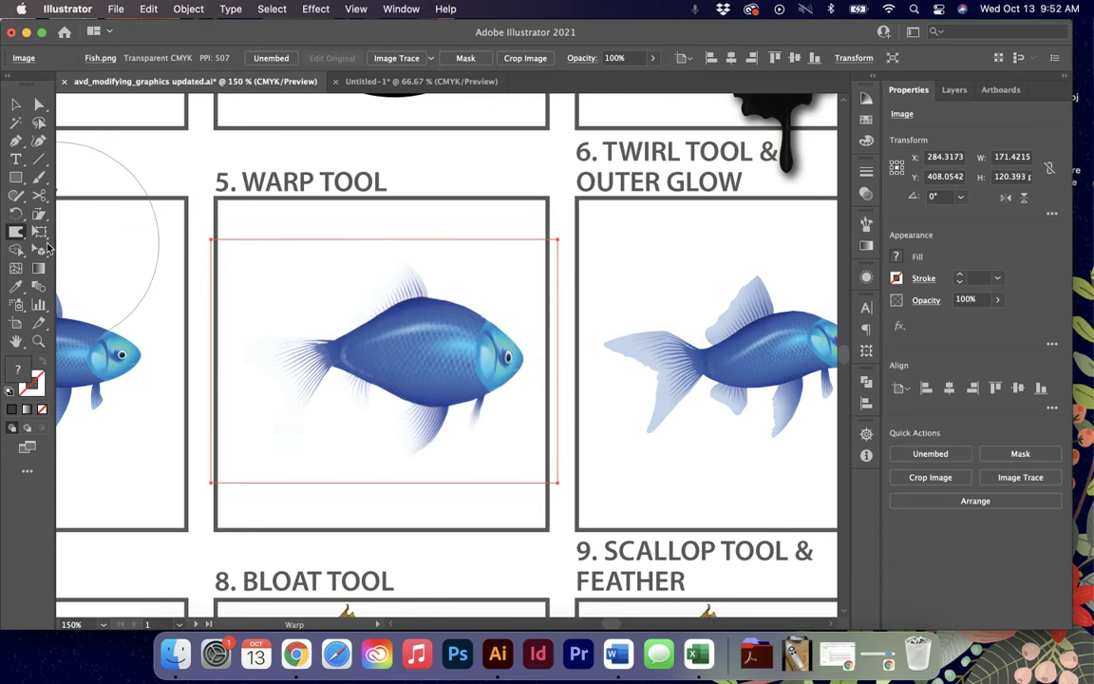
- Set the Warp intensity to 40% and warp the fish body into a rounder shape
{"action": "double_click", "coordinate": [17, 232]}
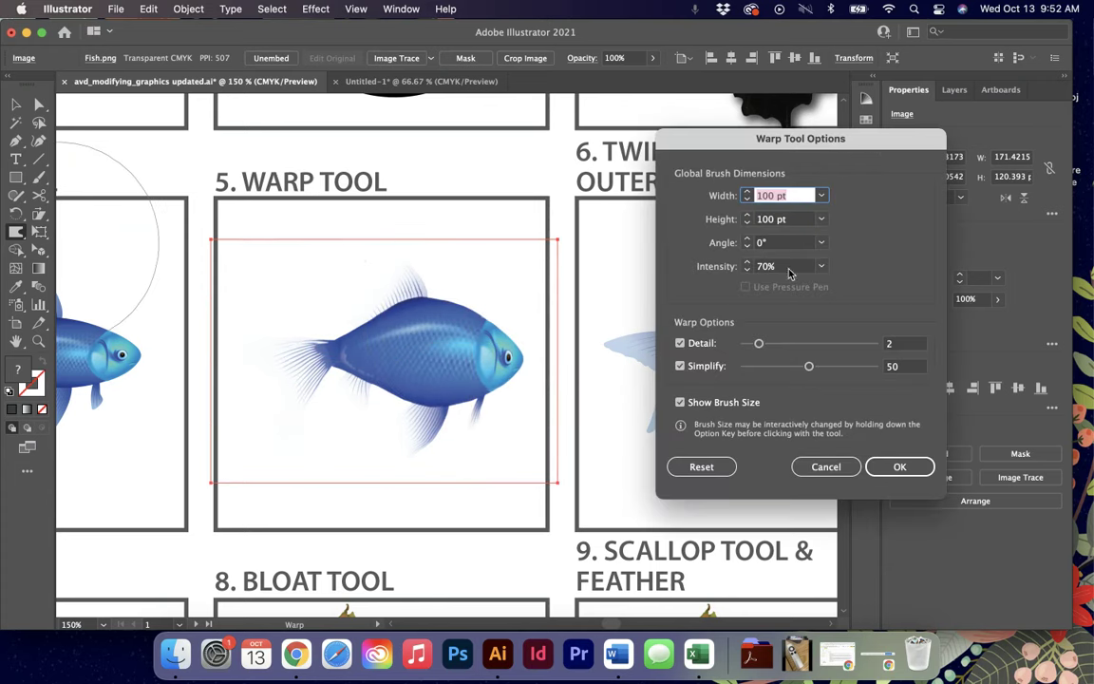
{"action": "left_click", "coordinate": [822, 267]}
{"action": "left_click", "coordinate": [838, 314]}
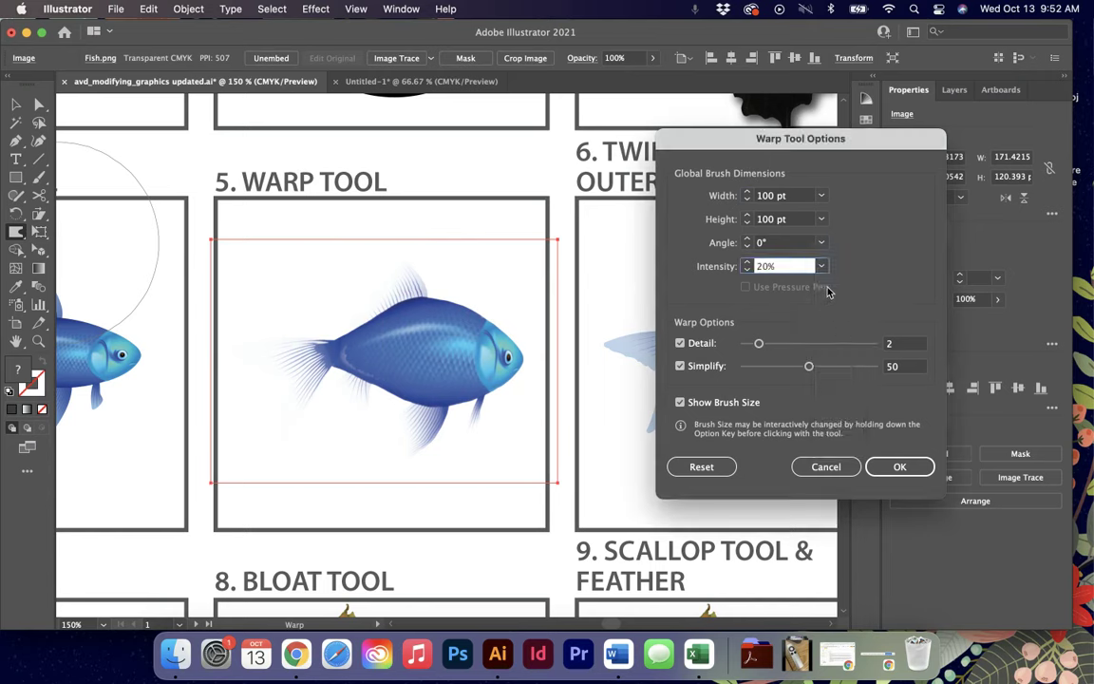
{"action": "left_click", "coordinate": [822, 267]}
{"action": "left_click", "coordinate": [838, 348]}
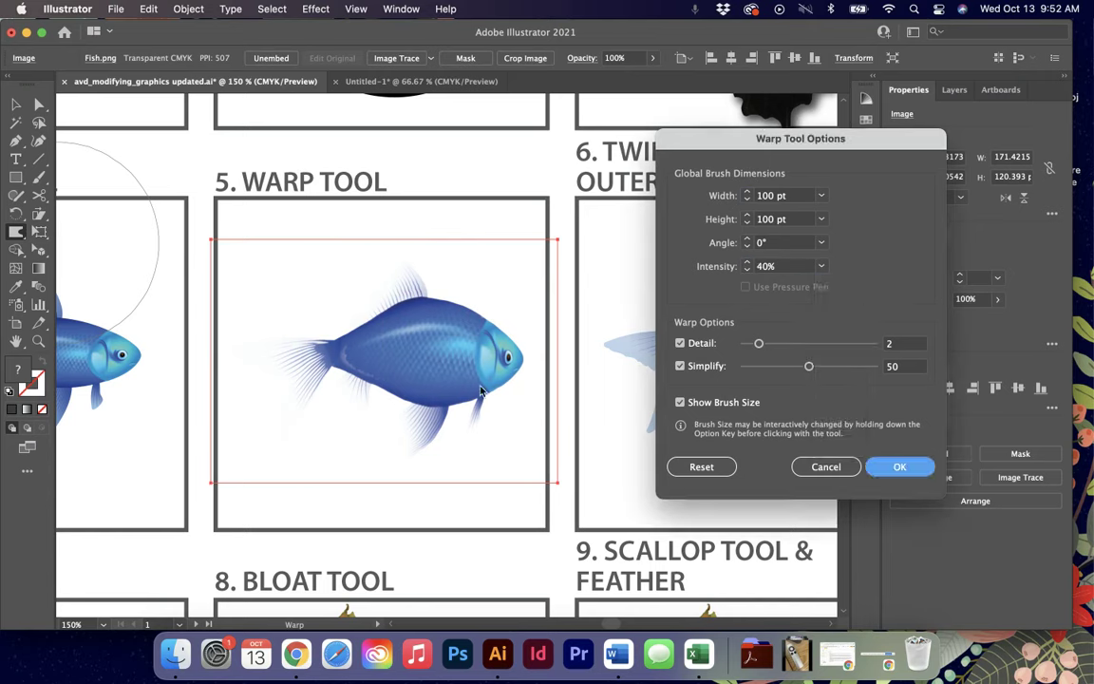
{"action": "left_click", "coordinate": [899, 466]}
{"action": "left_click_drag", "start_coordinate": [391, 366], "coordinate": [302, 361]}
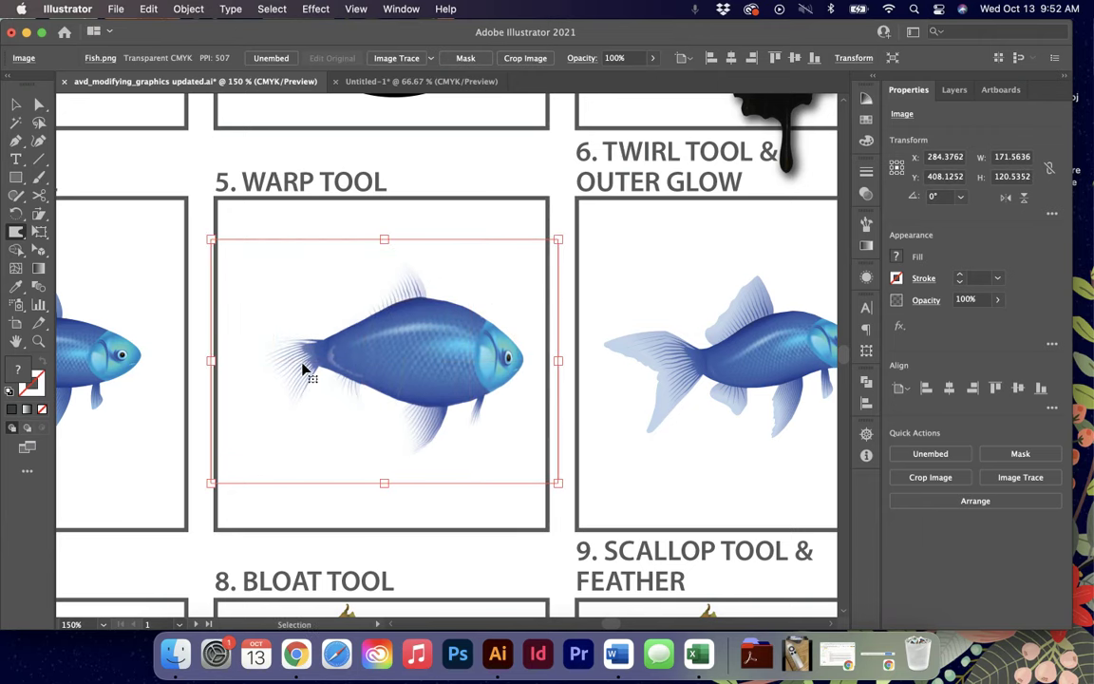
{"action": "key", "text": "super+minus"}
{"action": "key", "text": "super+minus"}
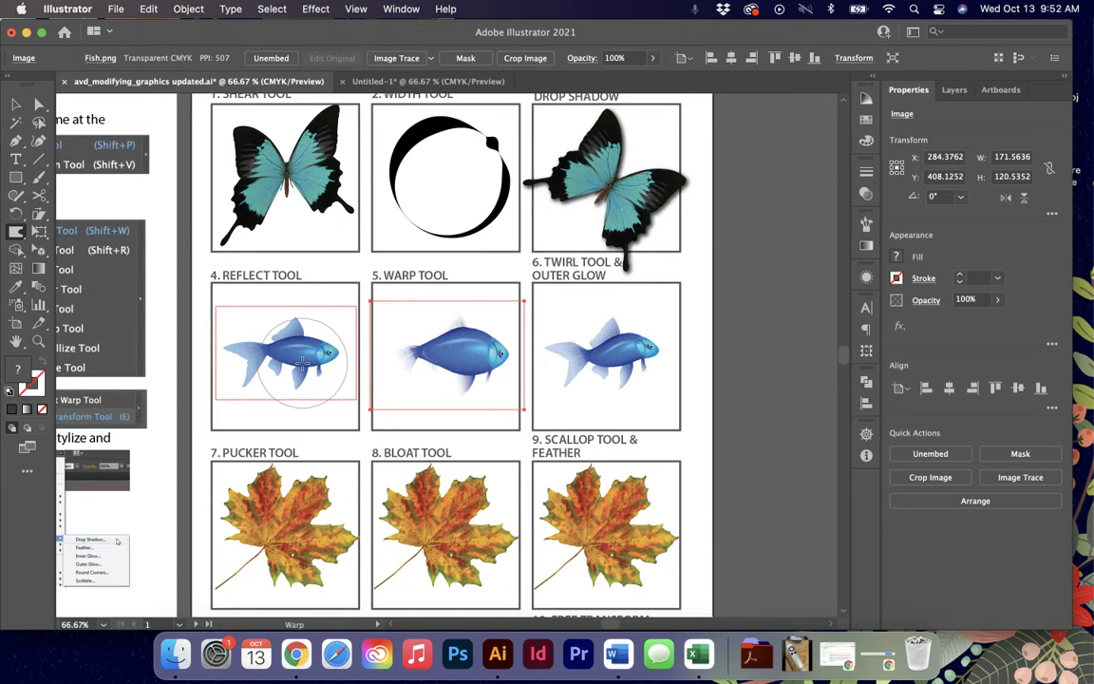
{"action": "key", "text": "super+shift+a"}
{"action": "left_click_drag", "start_coordinate": [17, 232], "coordinate": [72, 233]}
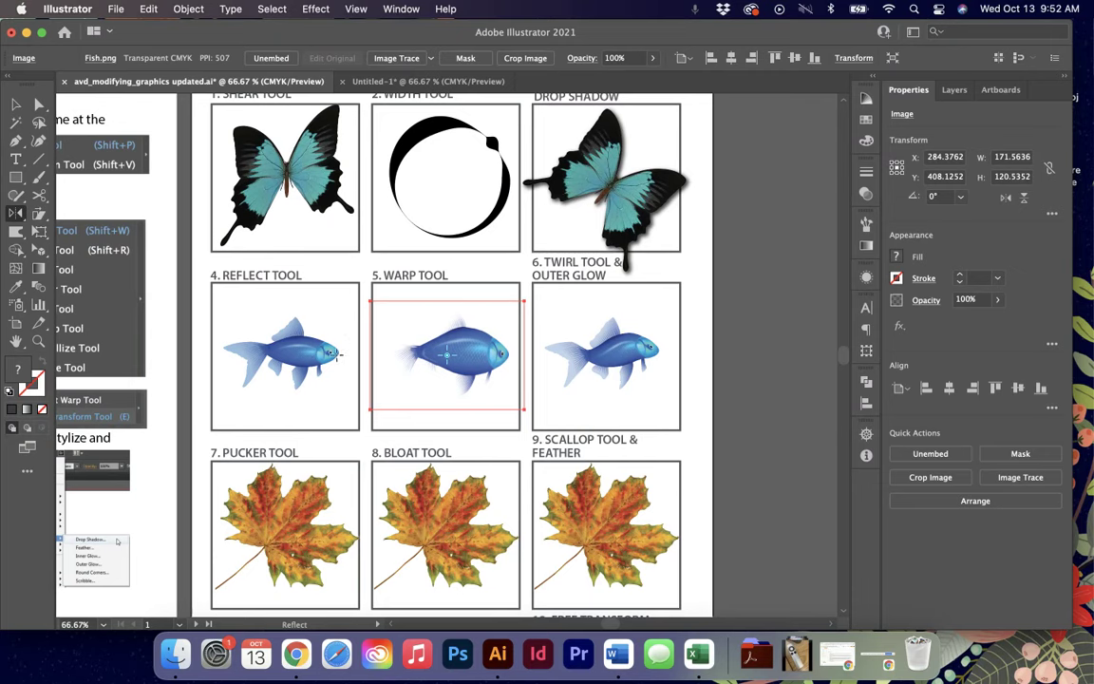
{"action": "left_click", "coordinate": [16, 104]}
{"action": "scroll", "coordinate": [375, 446], "scroll_direction": "down", "scroll_amount": 5}
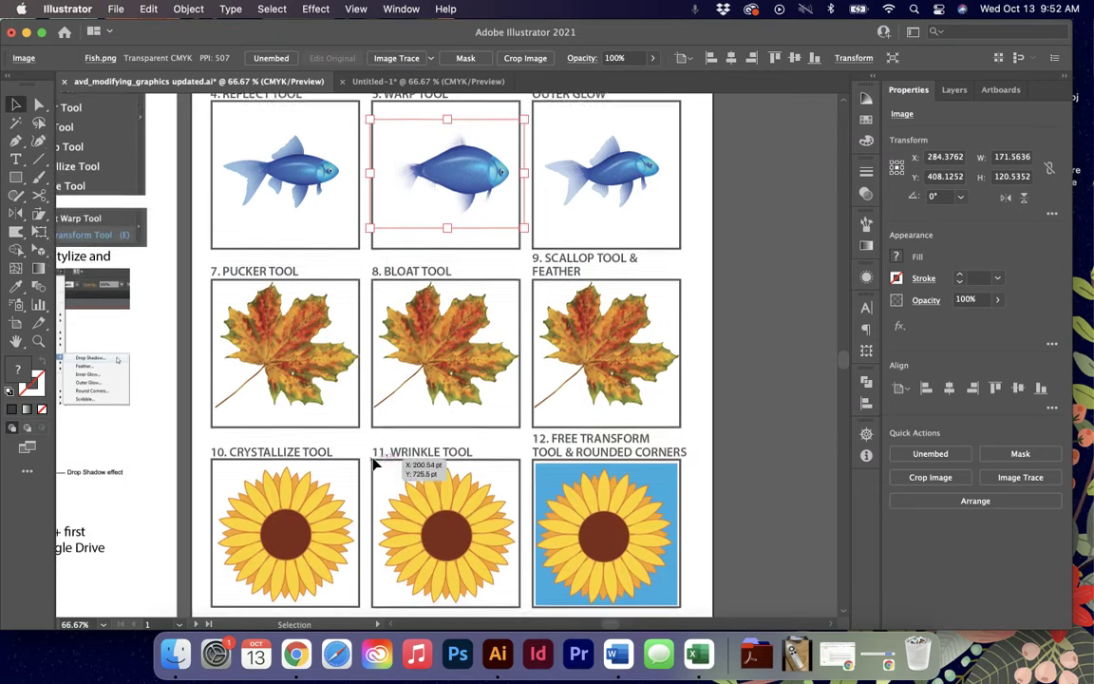
{"action": "scroll", "coordinate": [375, 466], "scroll_direction": "down", "scroll_amount": 1}
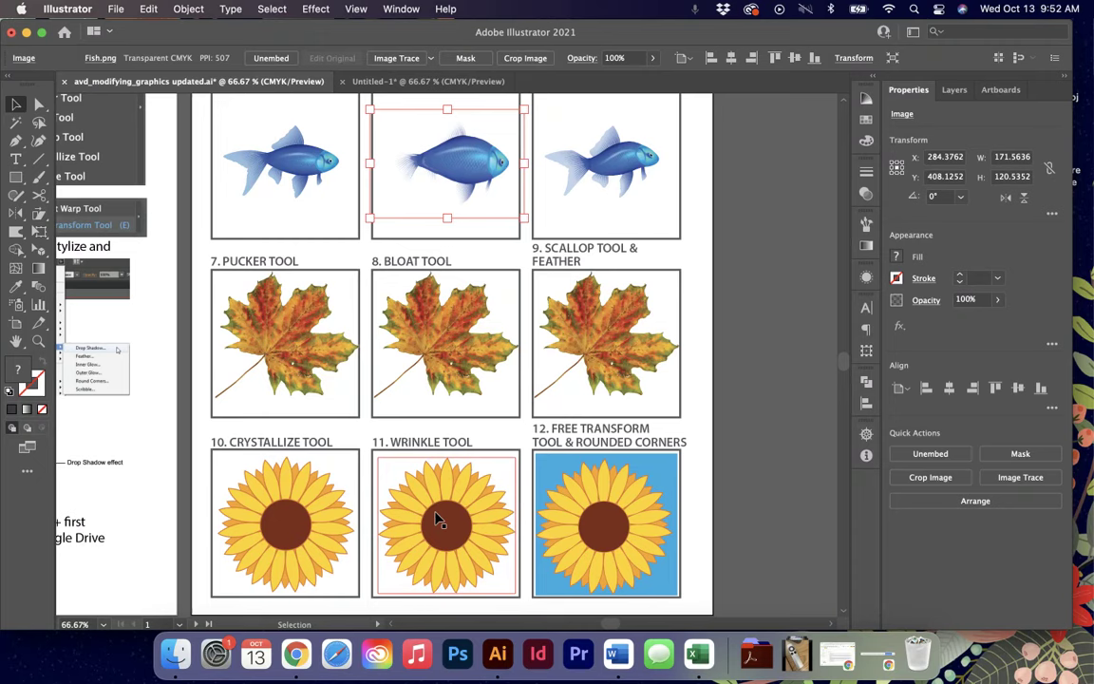
{"action": "scroll", "coordinate": [659, 298], "scroll_direction": "up", "scroll_amount": 3}
{"action": "scroll", "coordinate": [659, 298], "scroll_direction": "right", "scroll_amount": 2}
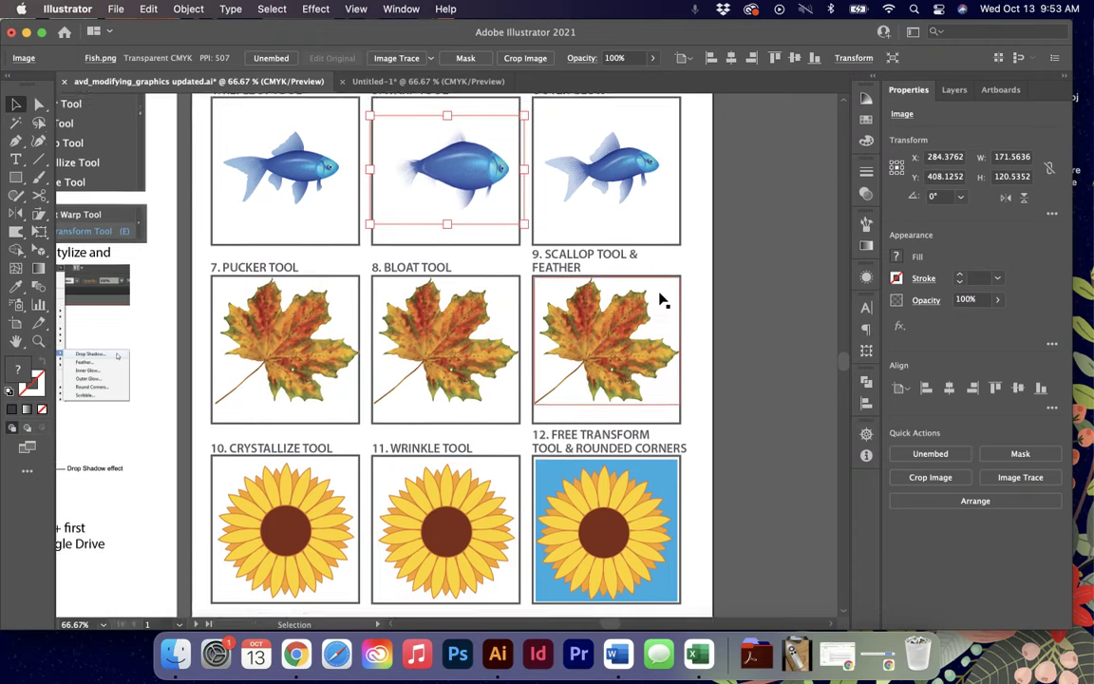
{"action": "left_click", "coordinate": [521, 280]}
{"action": "left_click", "coordinate": [527, 465]}
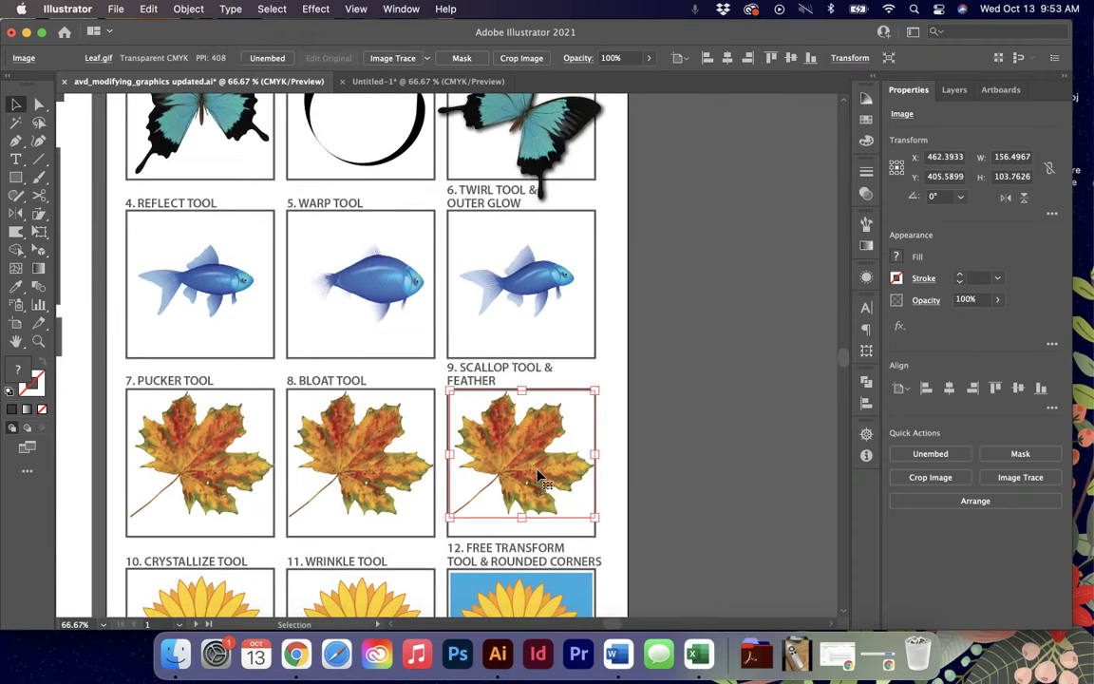
{"action": "left_click", "coordinate": [525, 284]}
{"action": "left_click", "coordinate": [315, 9]}
- Apply a pink-red Outer Glow to the panel 6 fish: Screen, 75% opacity, 5 pt blur
{"action": "mouse_move", "coordinate": [335, 234]}
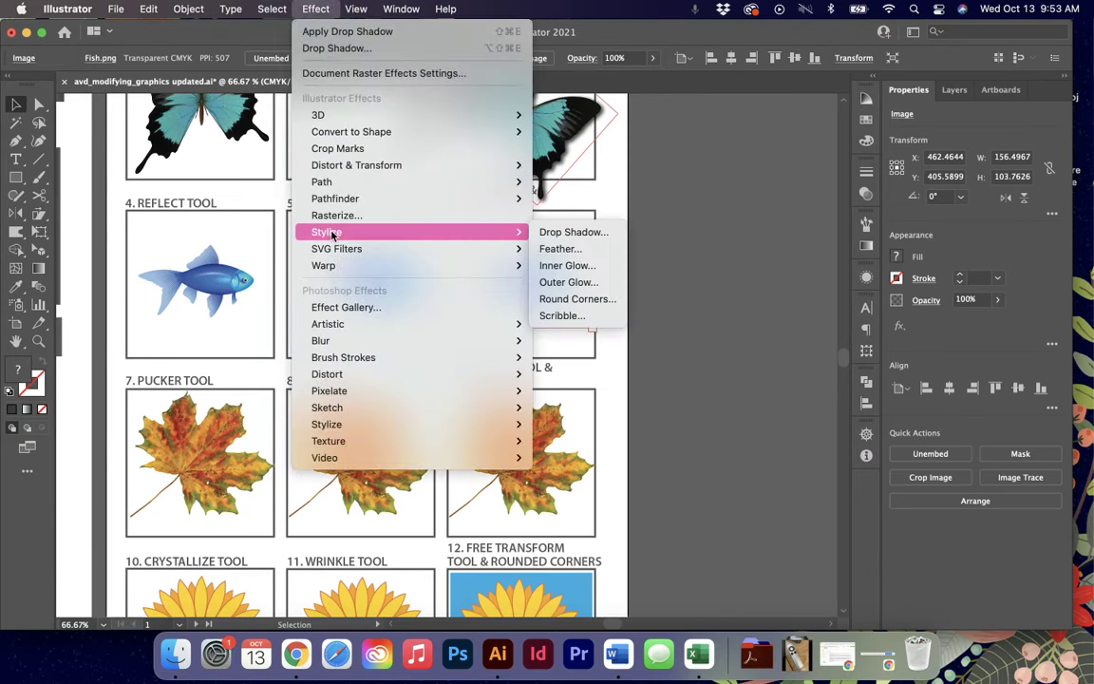
{"action": "left_click", "coordinate": [598, 283]}
{"action": "left_click", "coordinate": [276, 137]}
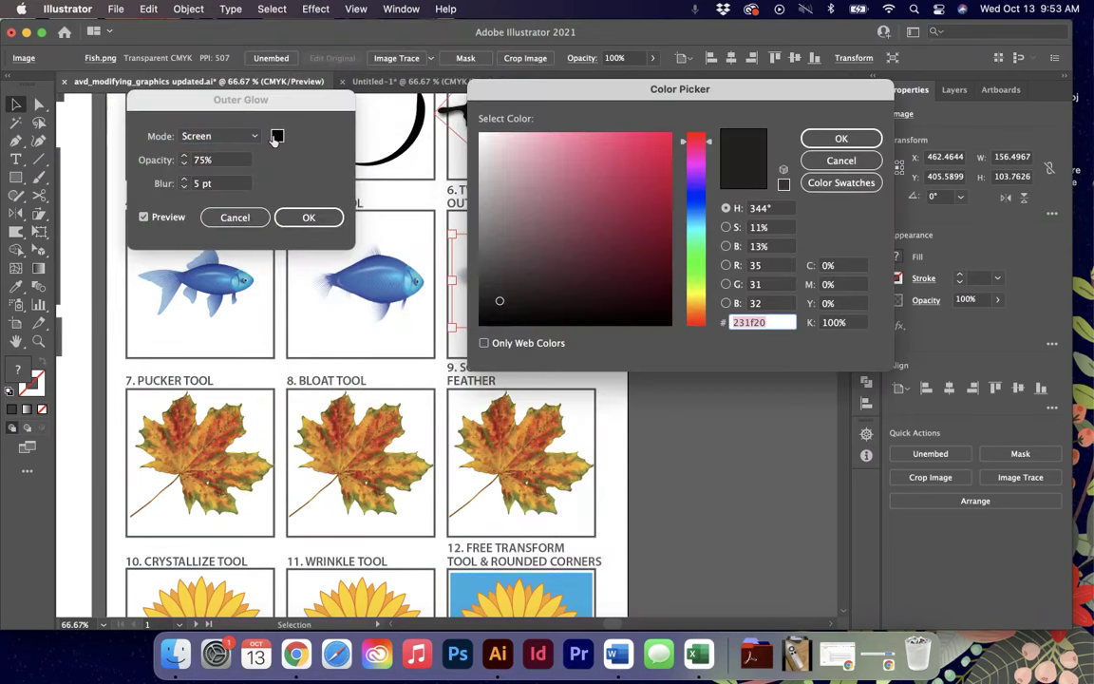
{"action": "left_click", "coordinate": [644, 179]}
{"action": "left_click", "coordinate": [840, 139]}
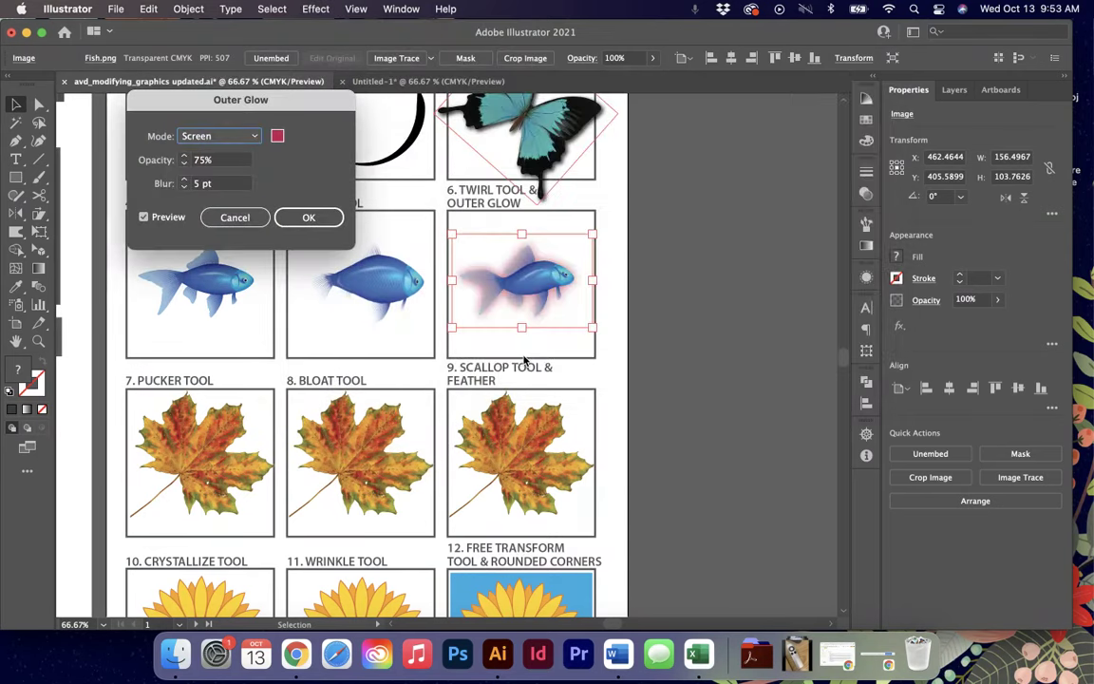
{"action": "left_click", "coordinate": [332, 214]}
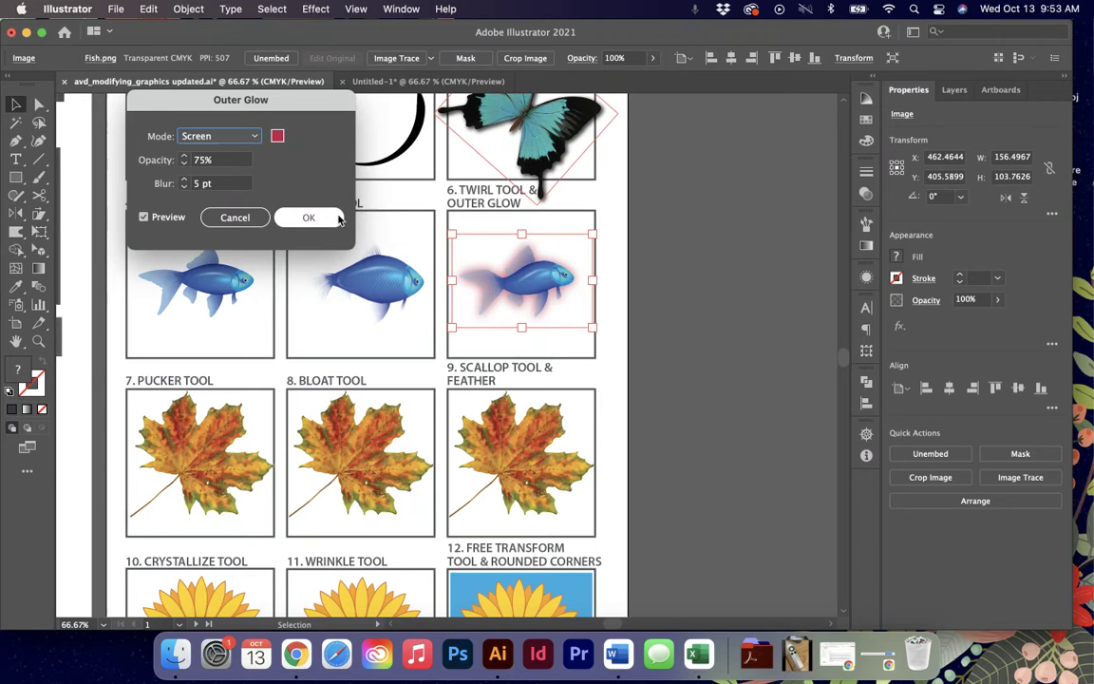
- Confirm the fish's glow, then apply a 6 pt Feather to the box 9 leaf
{"action": "left_click", "coordinate": [308, 217]}
{"action": "left_click", "coordinate": [466, 406]}
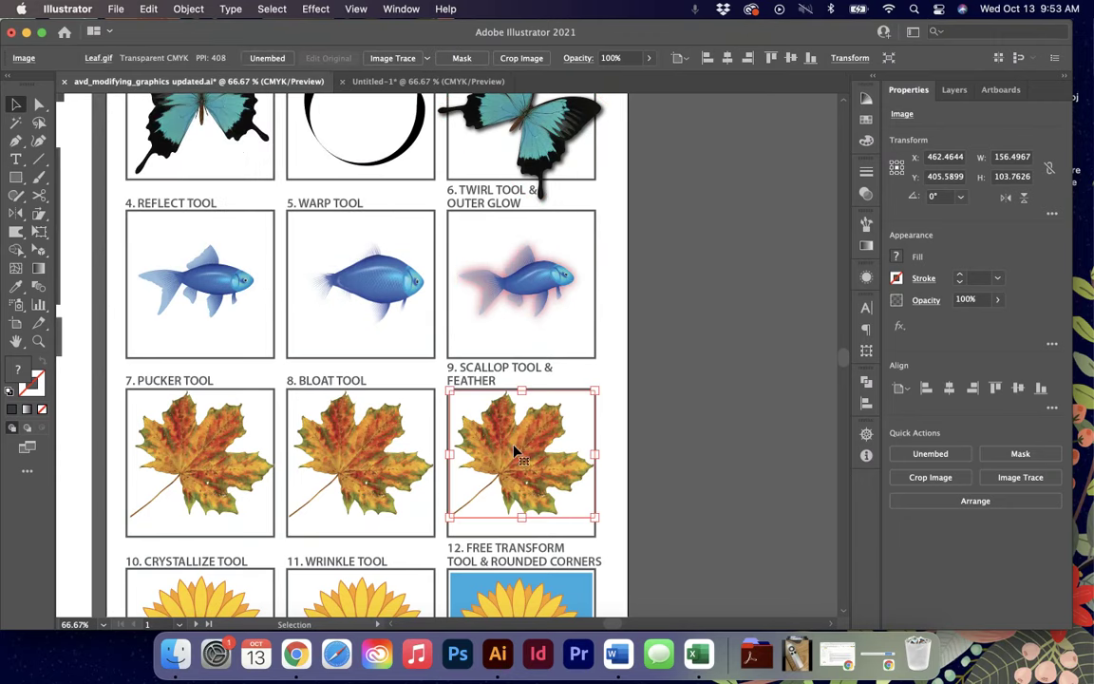
{"action": "left_click", "coordinate": [317, 9]}
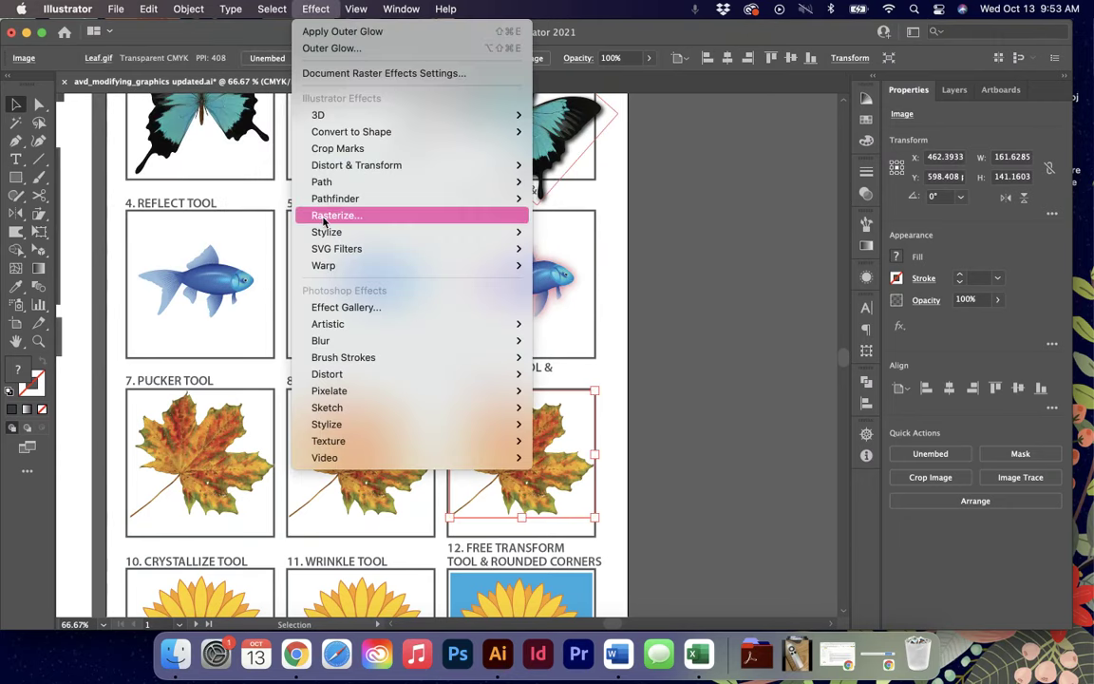
{"action": "mouse_move", "coordinate": [323, 233]}
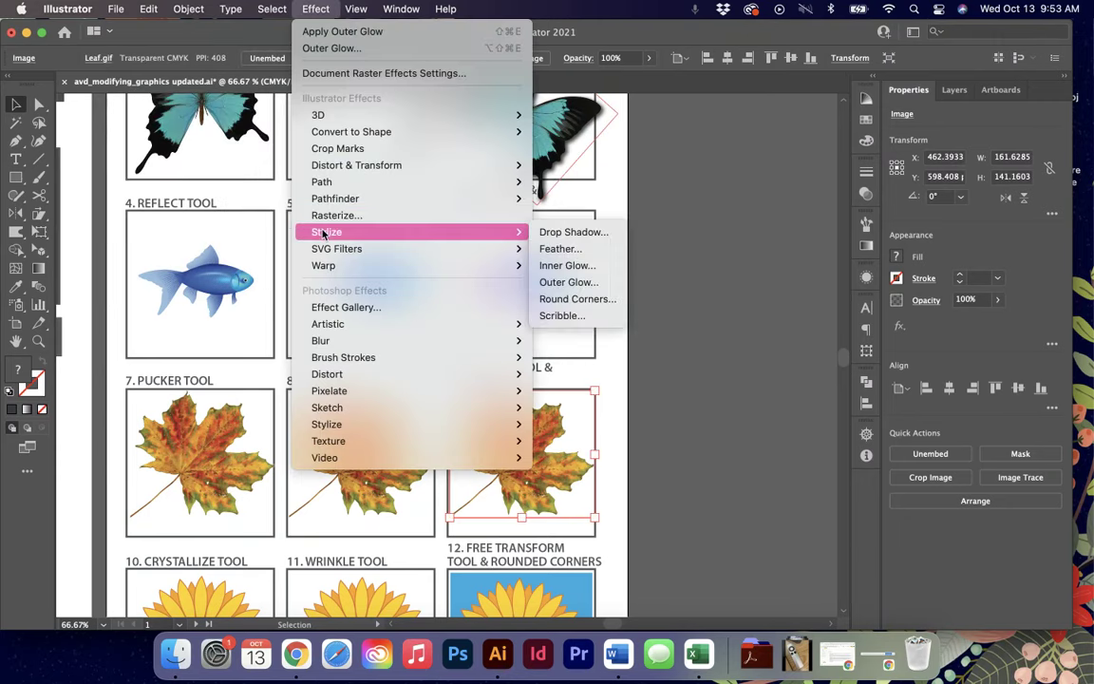
{"action": "left_click", "coordinate": [566, 251]}
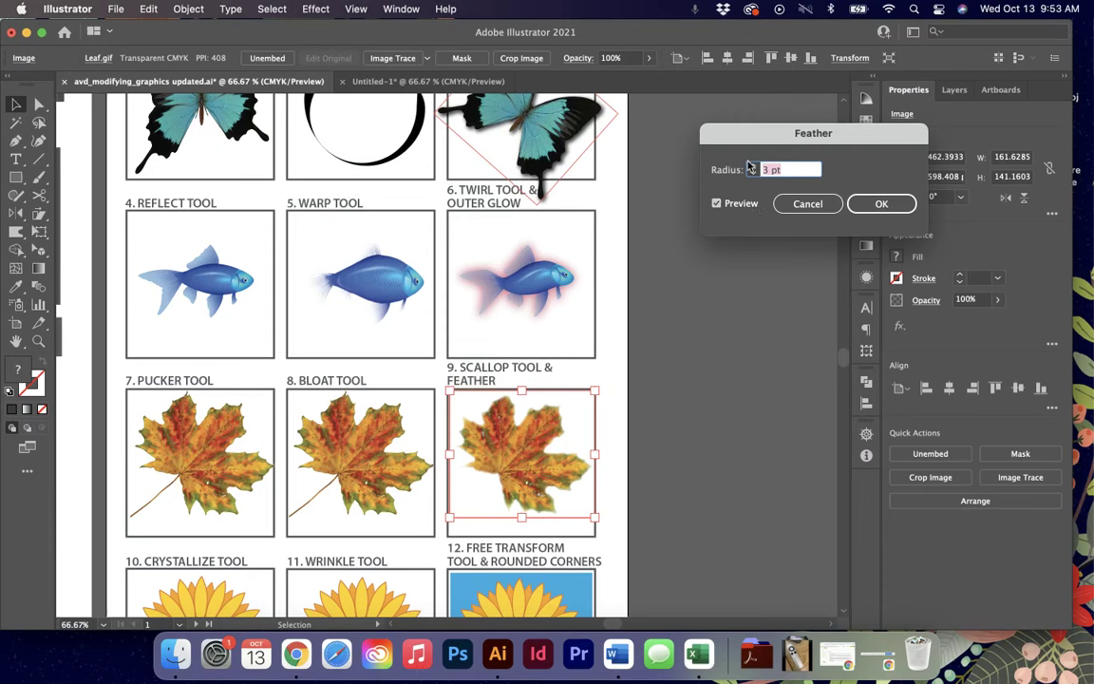
{"action": "key", "text": "Up"}
{"action": "key", "text": "Up"}
{"action": "key", "text": "Up"}
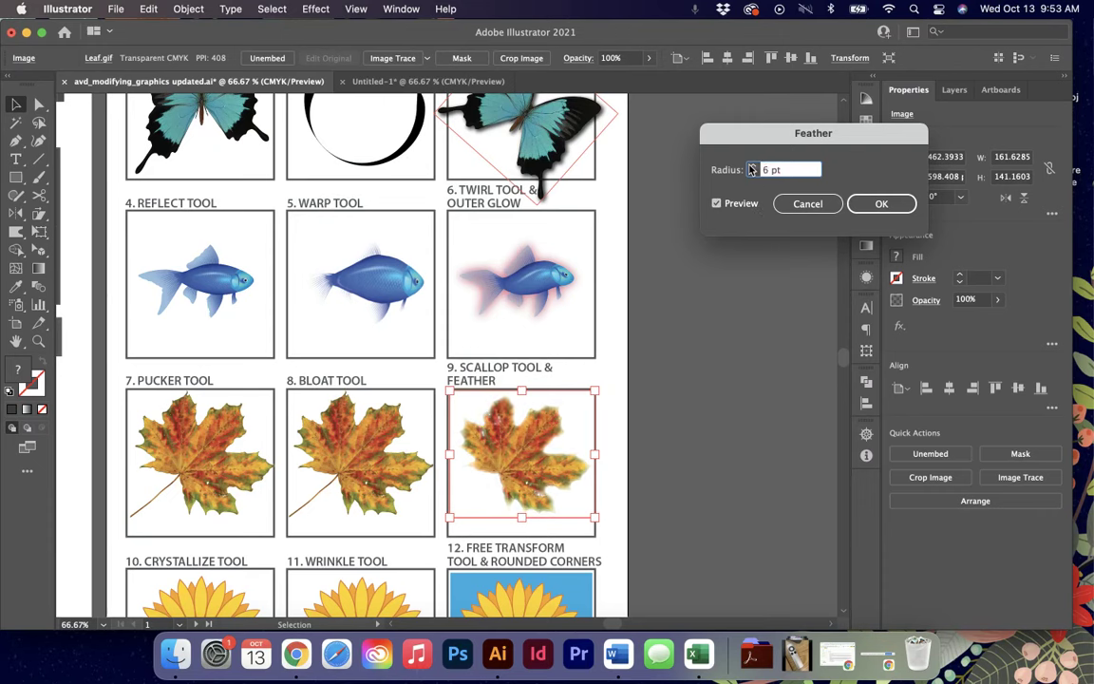
{"action": "left_click", "coordinate": [882, 203]}
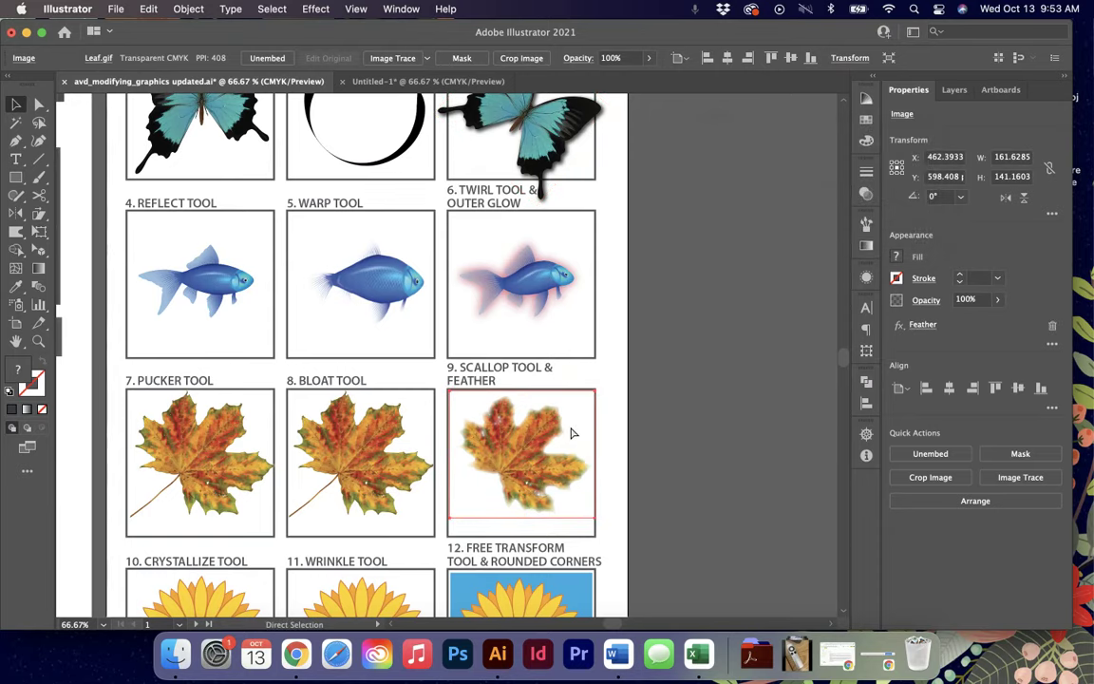
{"action": "key", "text": "super+equal"}
{"action": "key", "text": "super+equal"}
{"action": "key", "text": "super+equal"}
{"action": "key", "text": "v"}
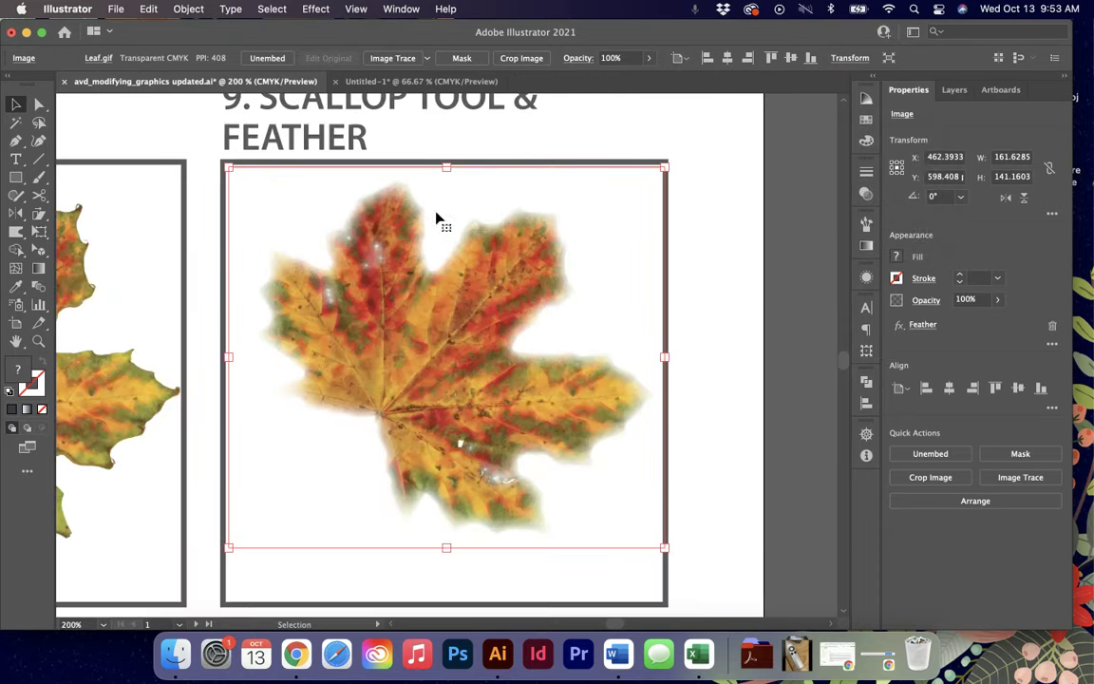
{"action": "key", "text": "super+minus"}
{"action": "key", "text": "super+minus"}
{"action": "key", "text": "super+minus"}
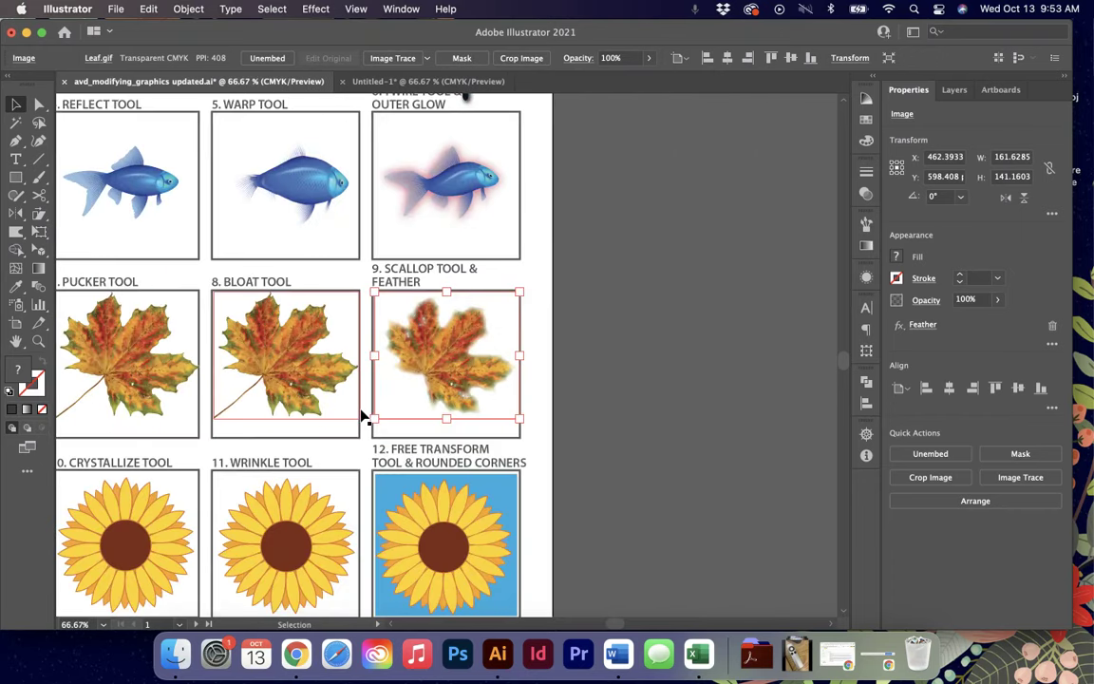
{"action": "scroll", "coordinate": [361, 413], "scroll_direction": "down", "scroll_amount": 5}
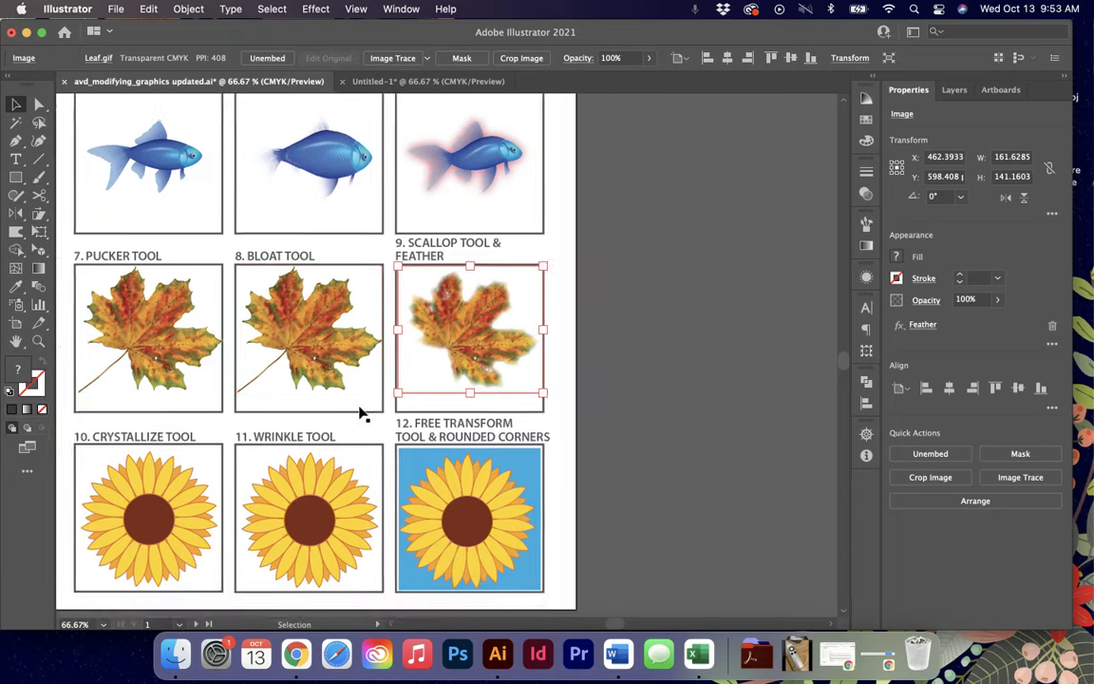
- Apply a Round Corners effect with a 5 pt radius to the box 12 sunflower group
{"action": "left_click", "coordinate": [477, 458]}
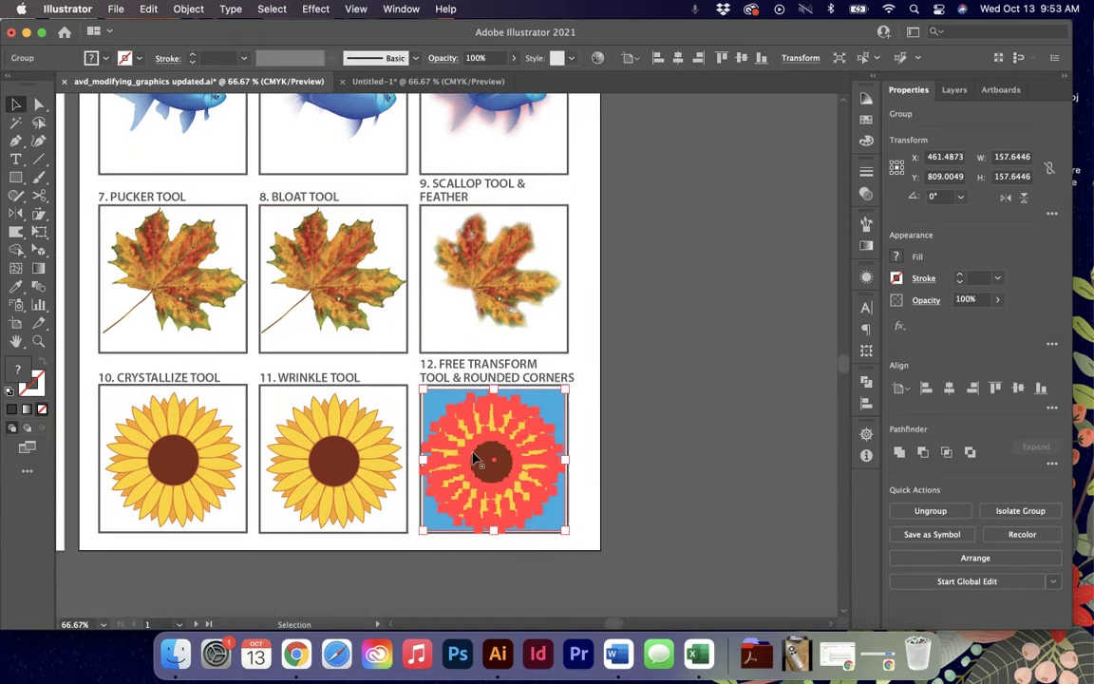
{"action": "key", "text": "super+equal"}
{"action": "key", "text": "super+equal"}
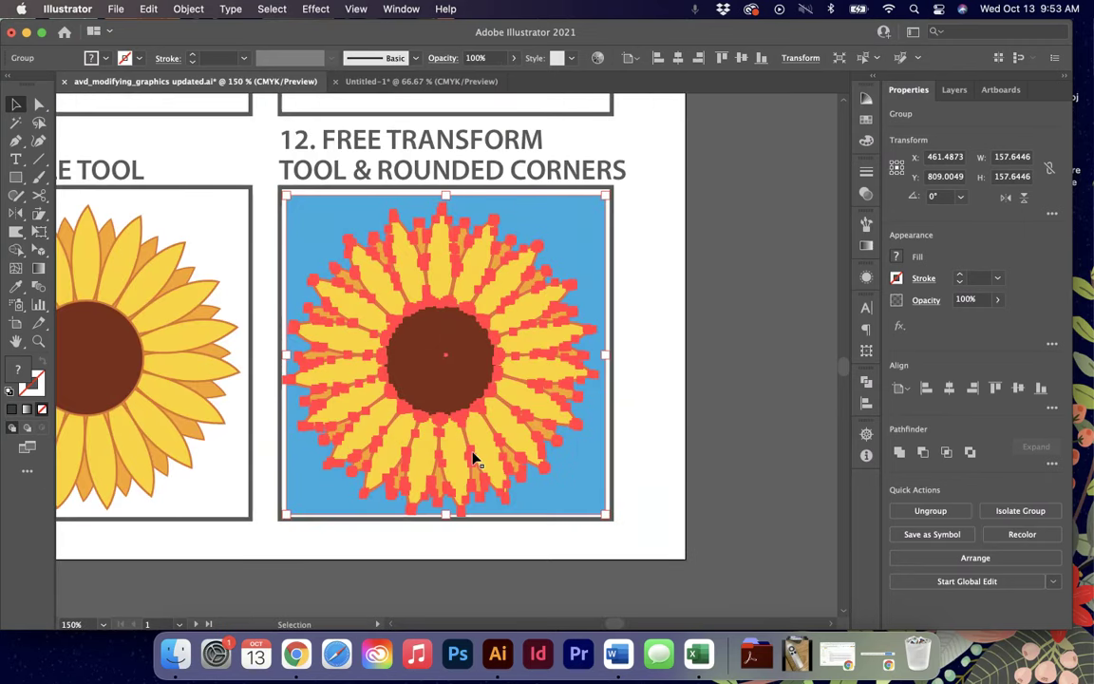
{"action": "left_click", "coordinate": [317, 9]}
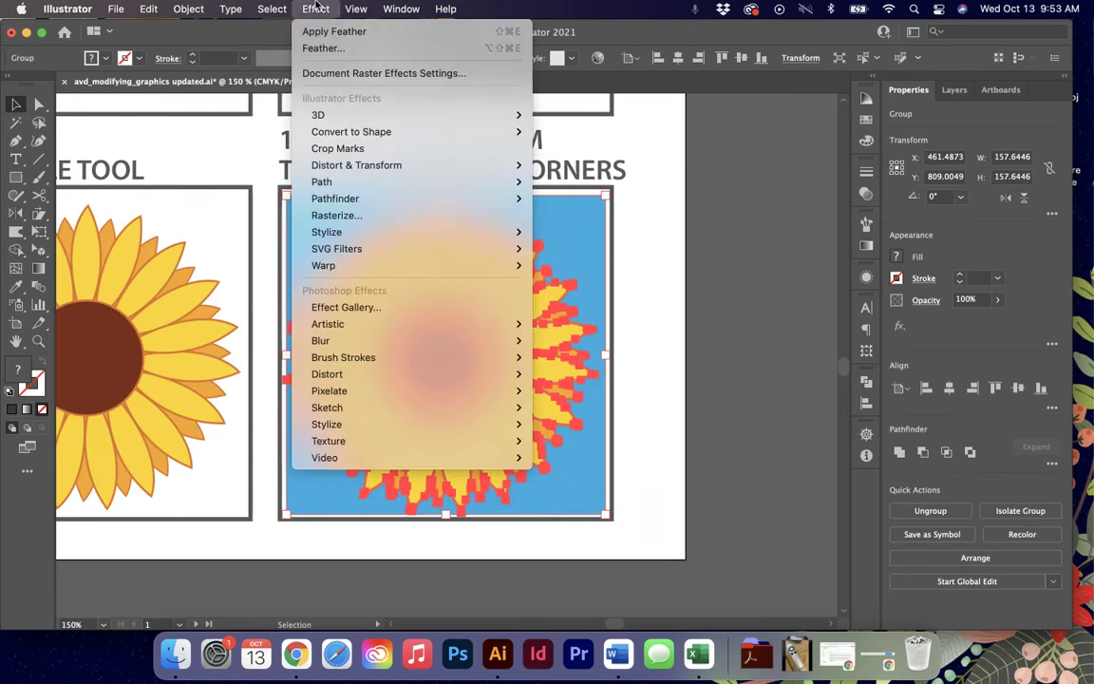
{"action": "mouse_move", "coordinate": [505, 232]}
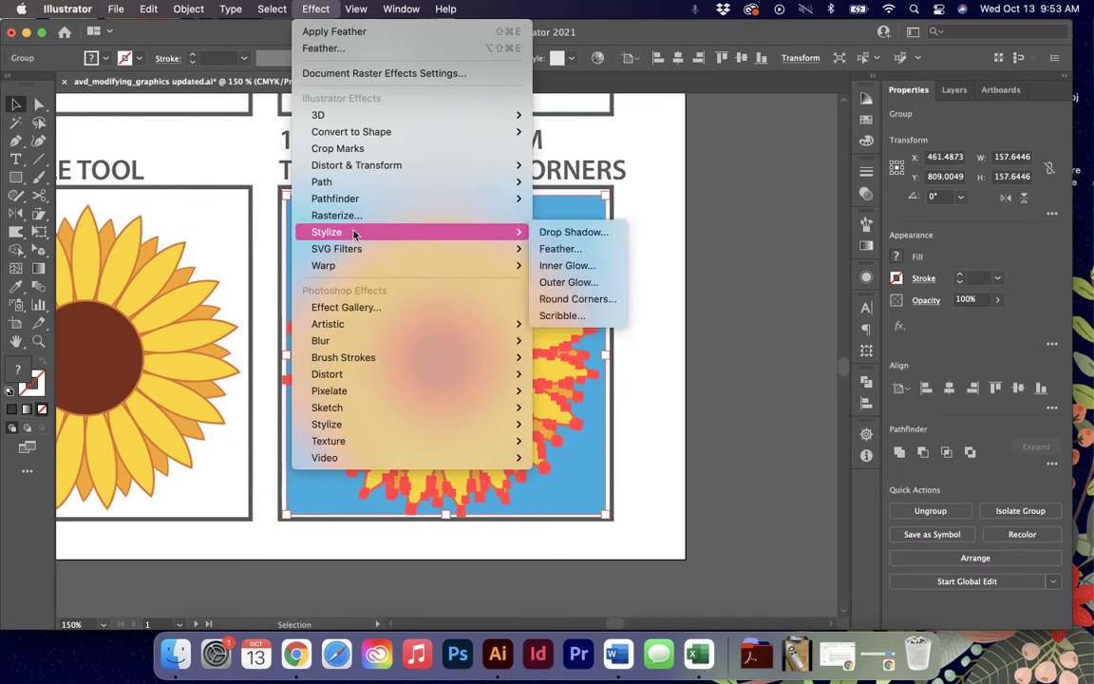
{"action": "left_click", "coordinate": [577, 299]}
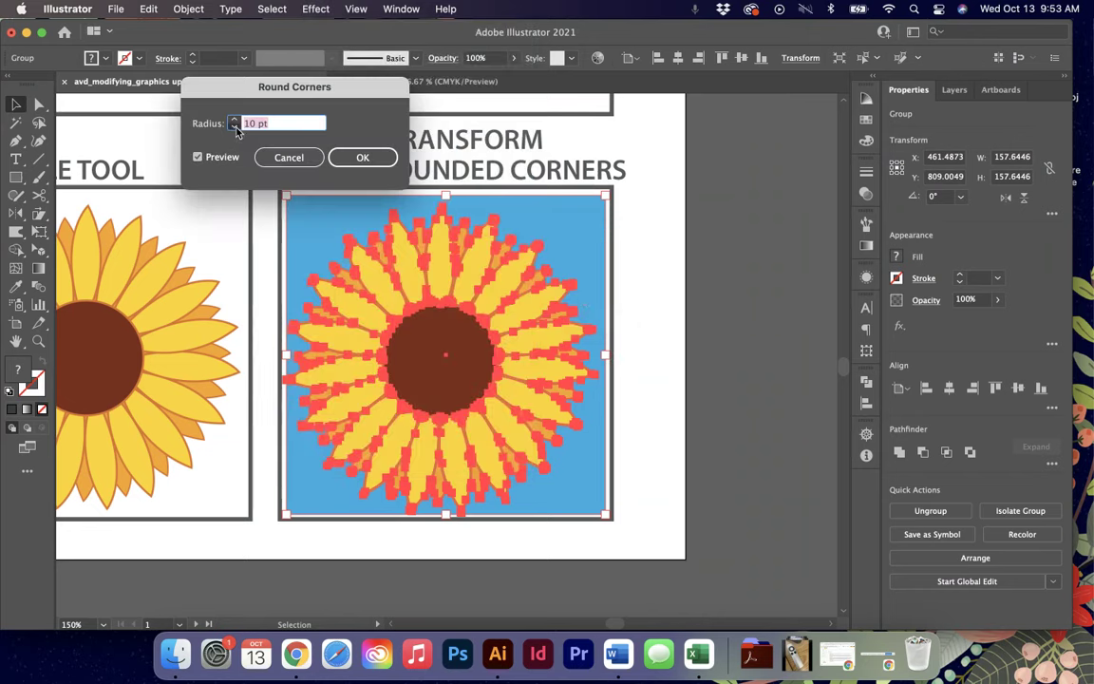
{"action": "left_click", "coordinate": [234, 127]}
{"action": "left_click", "coordinate": [234, 127]}
{"action": "left_click", "coordinate": [236, 128]}
{"action": "left_click", "coordinate": [235, 128]}
{"action": "left_click", "coordinate": [236, 128]}
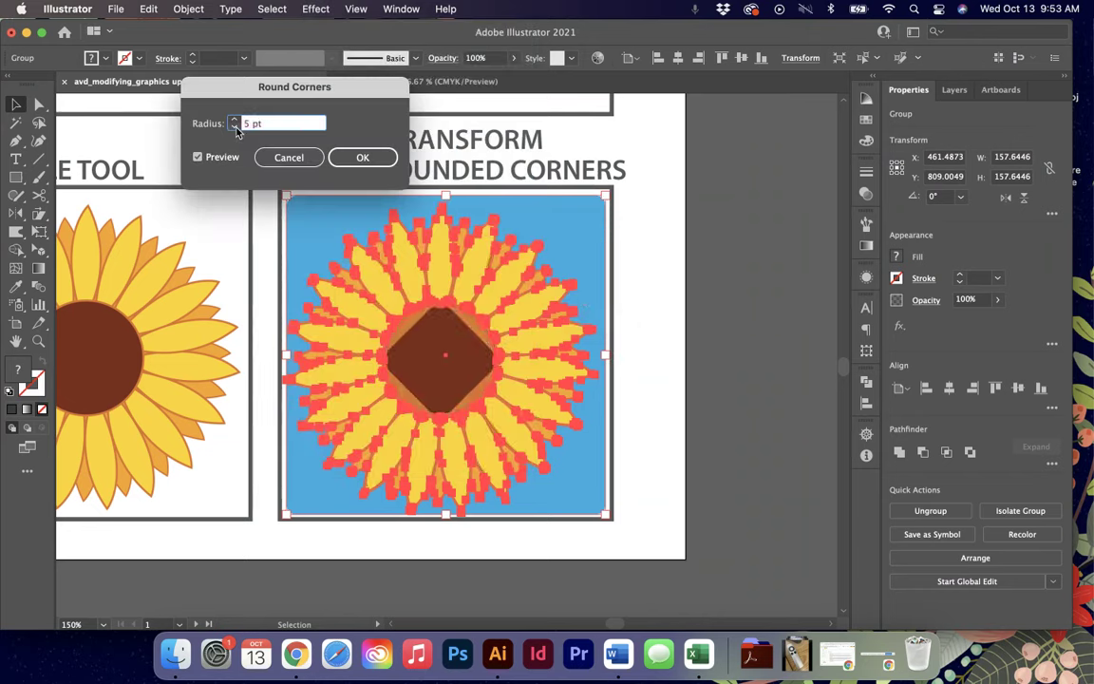
{"action": "left_click", "coordinate": [236, 128]}
{"action": "left_click", "coordinate": [362, 157]}
{"action": "left_click", "coordinate": [723, 325]}
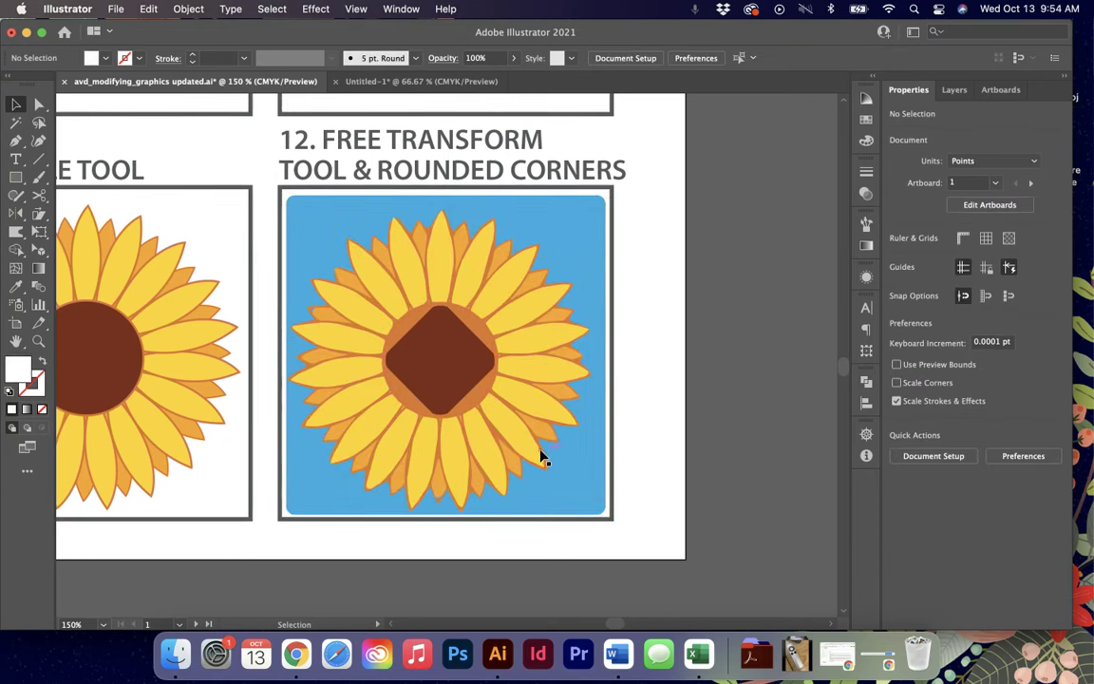
- Try rotating, resizing and perspective-tapering the sunflower, then undo back to the square artwork
{"action": "left_click", "coordinate": [367, 342]}
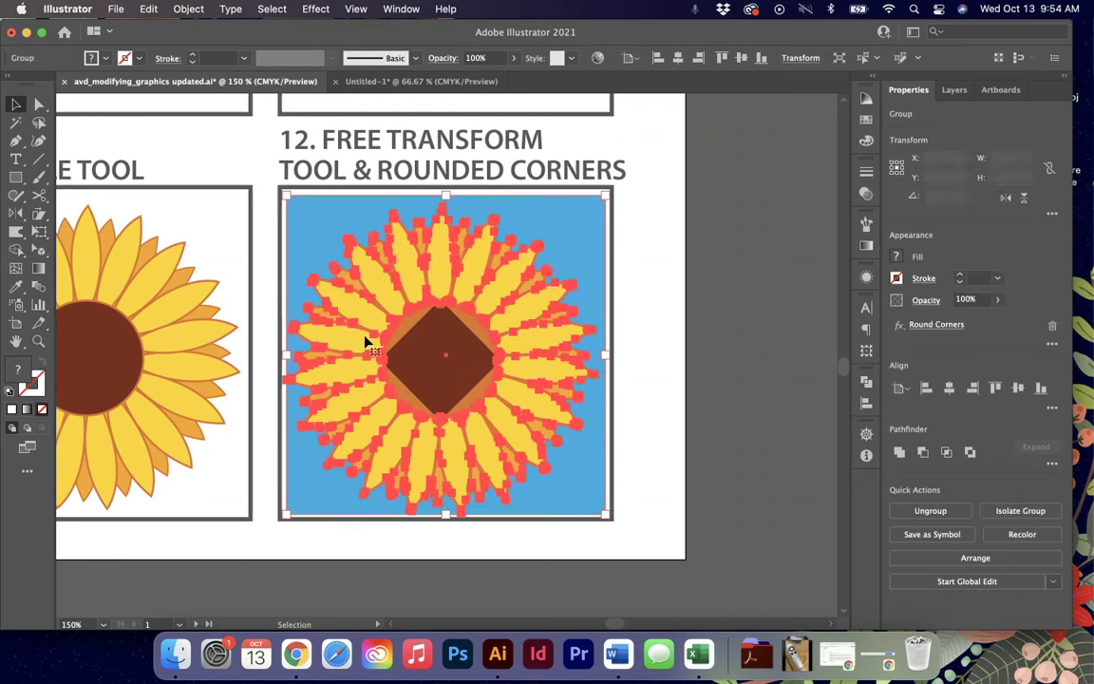
{"action": "left_click", "coordinate": [39, 232]}
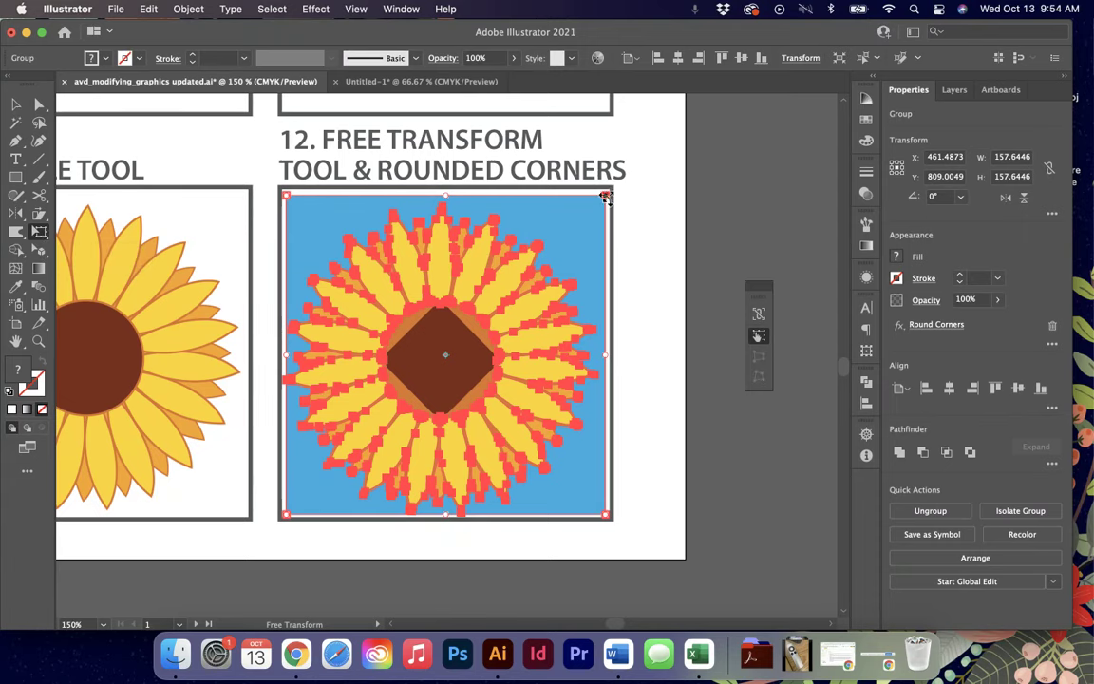
{"action": "left_click_drag", "start_coordinate": [579, 204], "coordinate": [418, 313]}
{"action": "left_click_drag", "start_coordinate": [609, 201], "coordinate": [622, 286]}
{"action": "key", "text": "ctrl+z"}
{"action": "key", "text": "ctrl+z"}
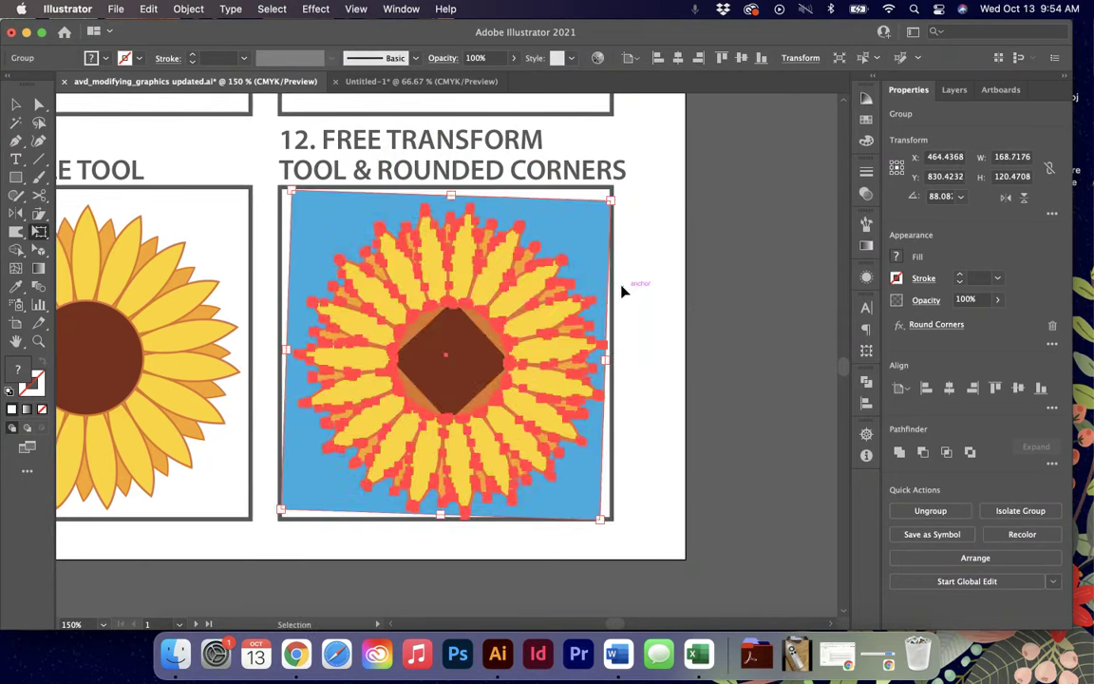
{"action": "key", "text": "ctrl+z"}
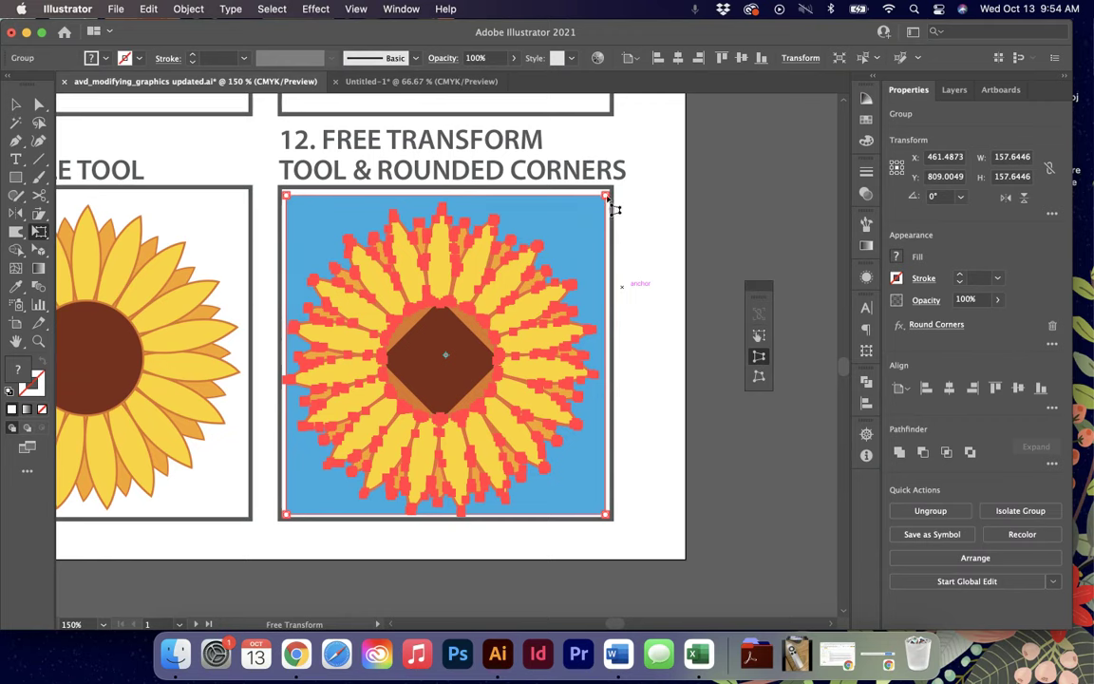
{"action": "left_click_drag", "start_coordinate": [605, 196], "coordinate": [528, 253]}
{"action": "key", "text": "v"}
{"action": "key", "text": "super+z"}
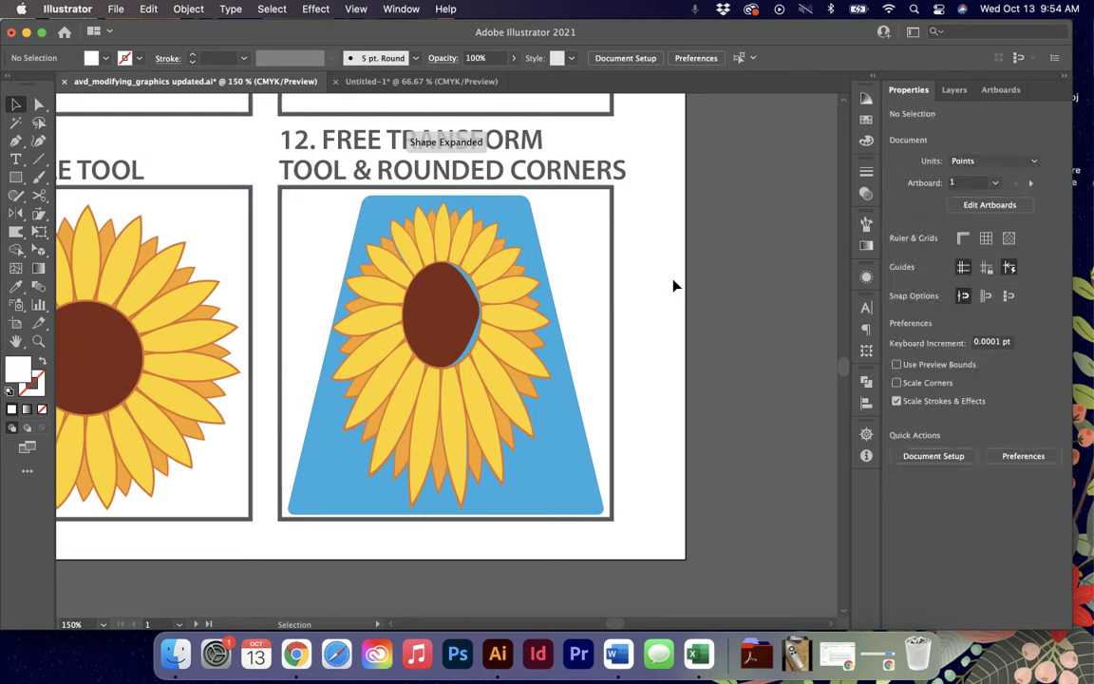
{"action": "key", "text": "super+z"}
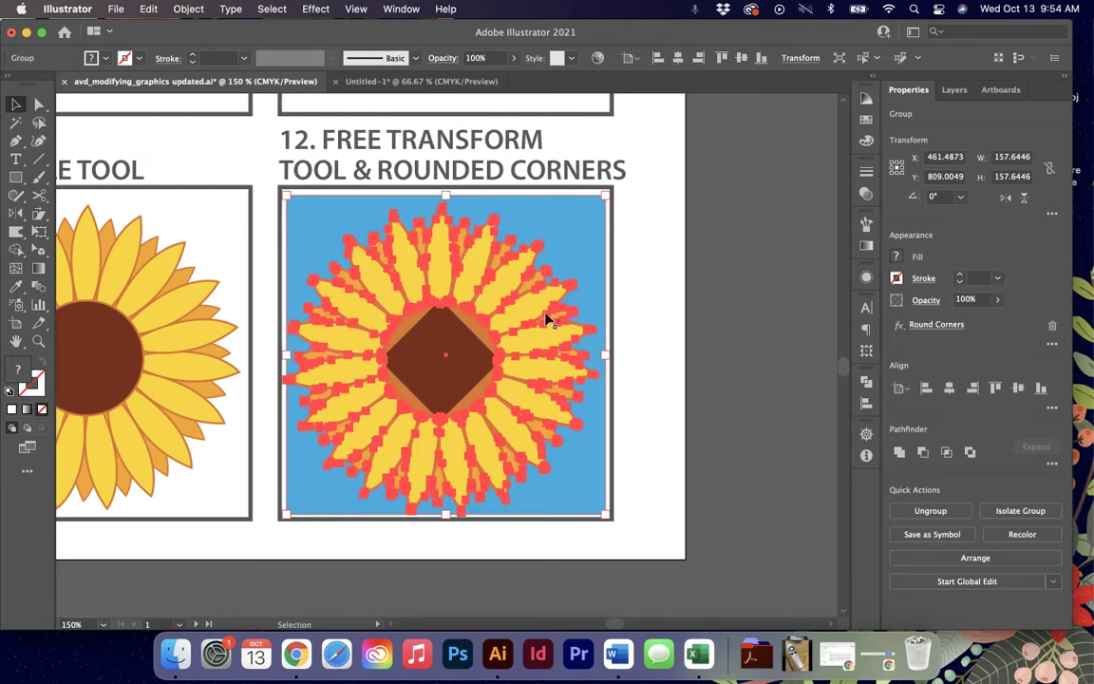
- Free Distort the sunflower's corners into a slanted quadrilateral, then deselect it
{"action": "left_click", "coordinate": [39, 230]}
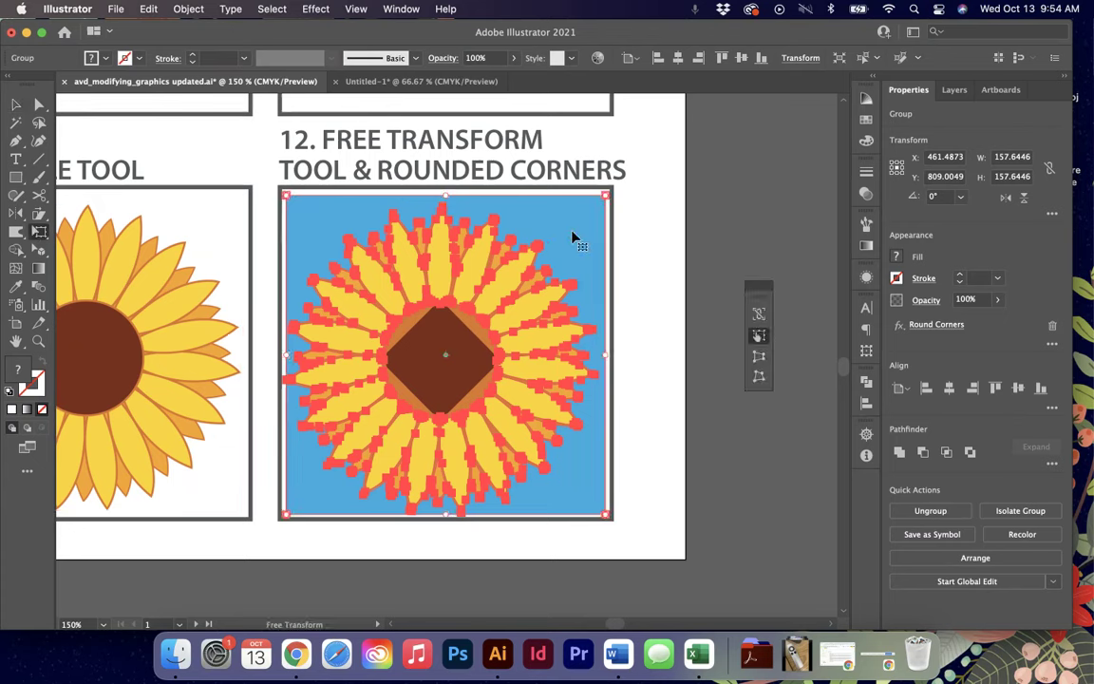
{"action": "left_click", "coordinate": [758, 376]}
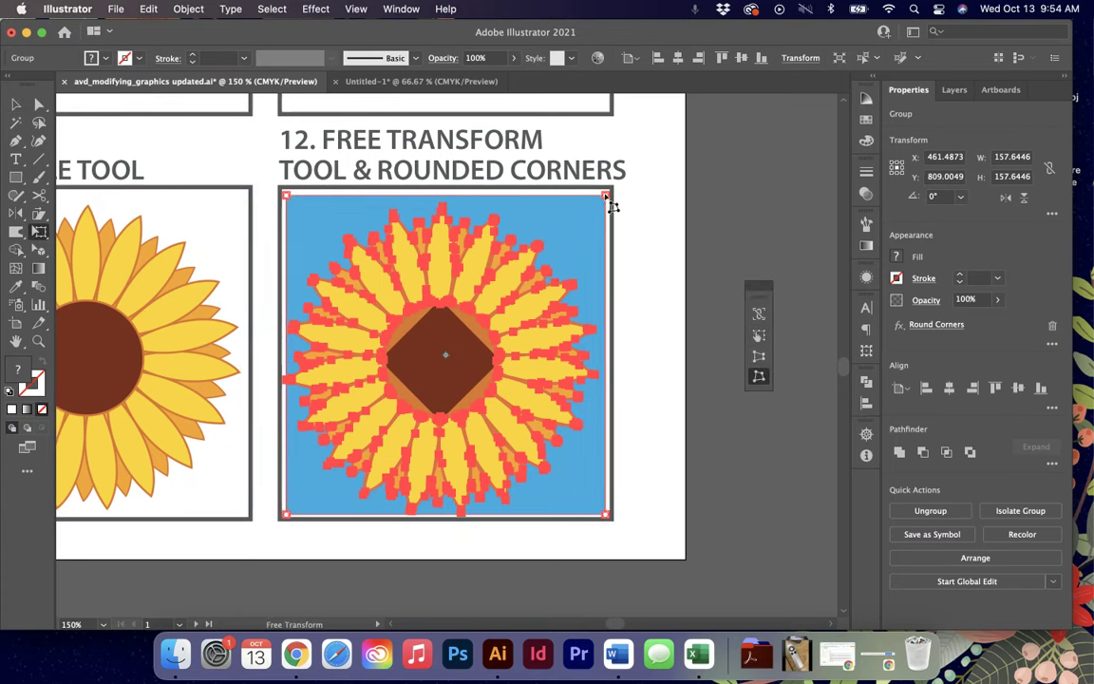
{"action": "mouse_move", "coordinate": [606, 196]}
{"action": "left_mouse_down"}
{"action": "mouse_move", "coordinate": [581, 231]}
{"action": "mouse_move", "coordinate": [590, 203]}
{"action": "left_mouse_up"}
{"action": "left_click_drag", "start_coordinate": [608, 517], "coordinate": [556, 481]}
{"action": "left_click_drag", "start_coordinate": [286, 195], "coordinate": [329, 203]}
{"action": "mouse_move", "coordinate": [347, 274]}
{"action": "left_mouse_down"}
{"action": "mouse_move", "coordinate": [347, 261]}
{"action": "mouse_move", "coordinate": [344, 288]}
{"action": "left_mouse_up"}
{"action": "left_click_drag", "start_coordinate": [329, 220], "coordinate": [299, 211]}
{"action": "left_click", "coordinate": [15, 105]}
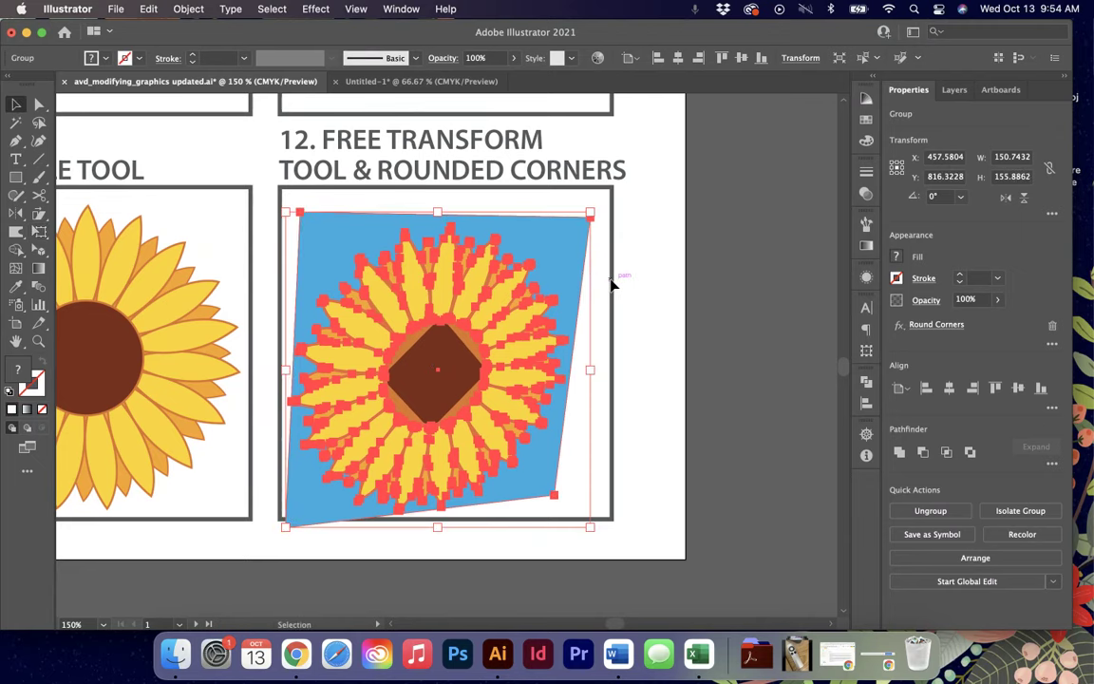
{"action": "left_click", "coordinate": [611, 282]}
{"action": "key", "text": "v"}
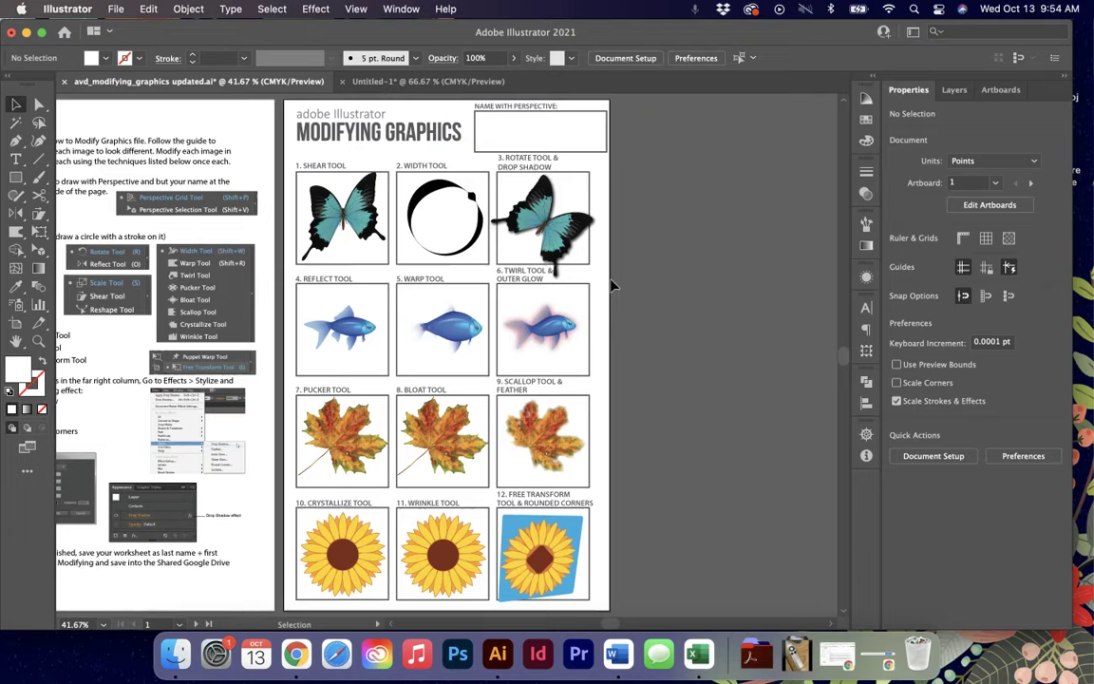
{"action": "scroll", "coordinate": [611, 285], "scroll_direction": "left", "scroll_amount": 5}
{"action": "scroll", "coordinate": [612, 285], "scroll_direction": "down", "scroll_amount": 1}
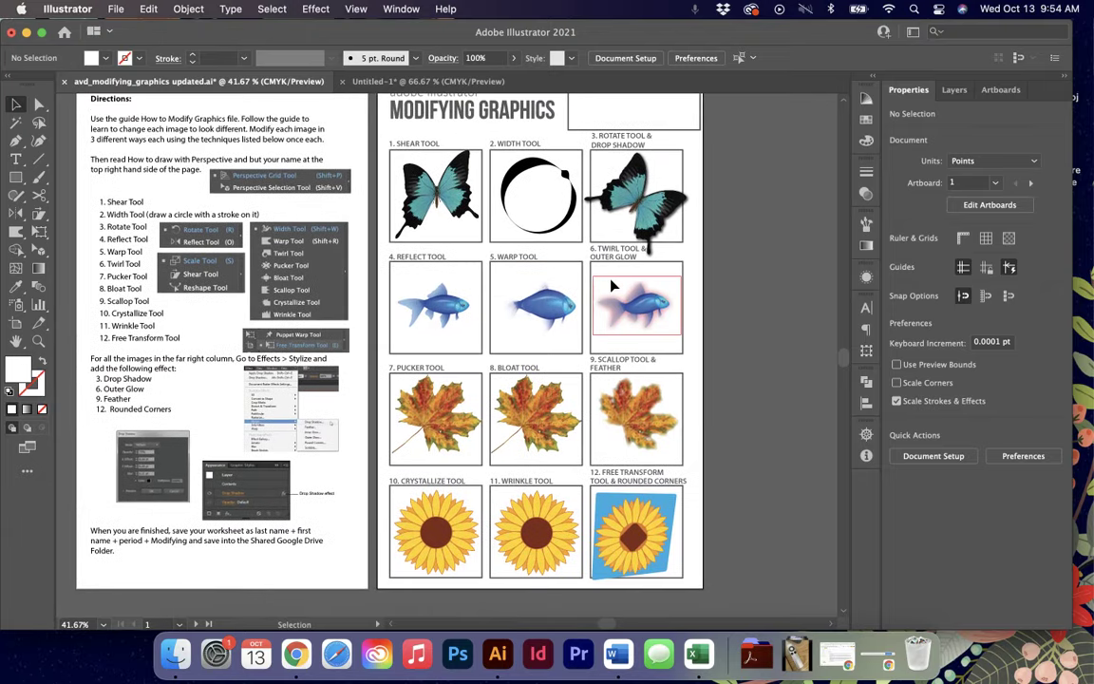